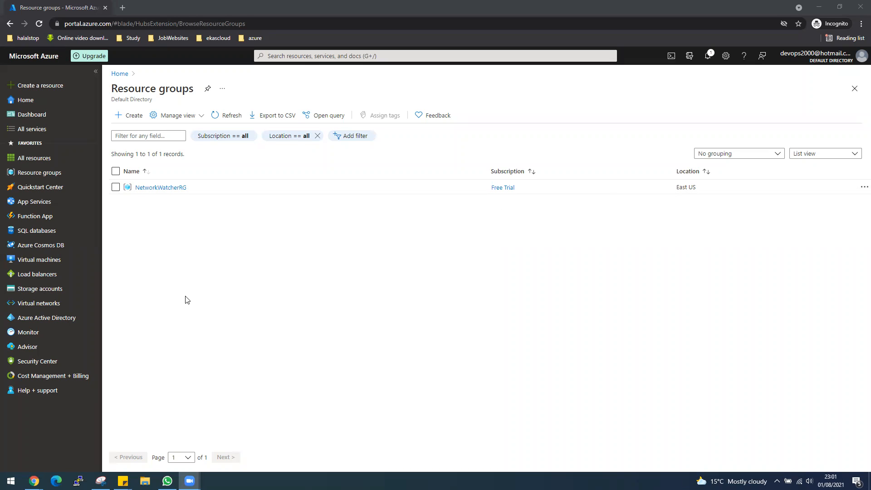
Step: From the resource groups list, add RGEASTUS in East US and confirm its creation
drag(55, 172, 180, 209)
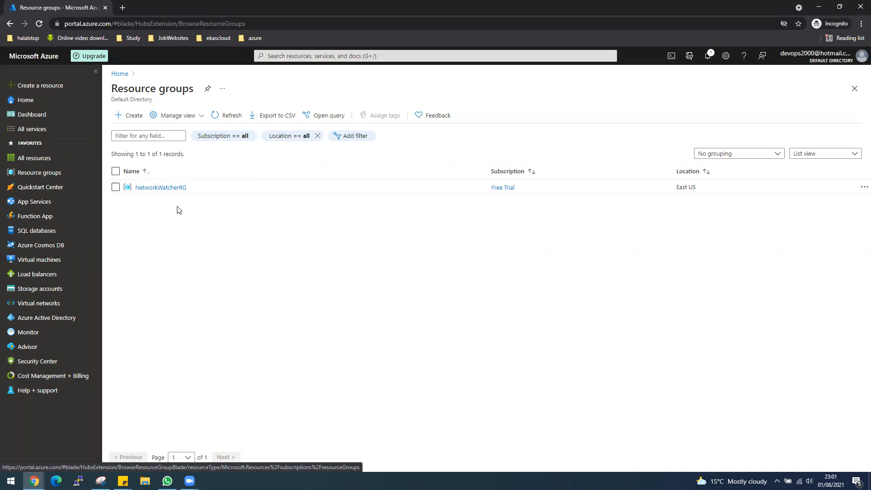
click(39, 305)
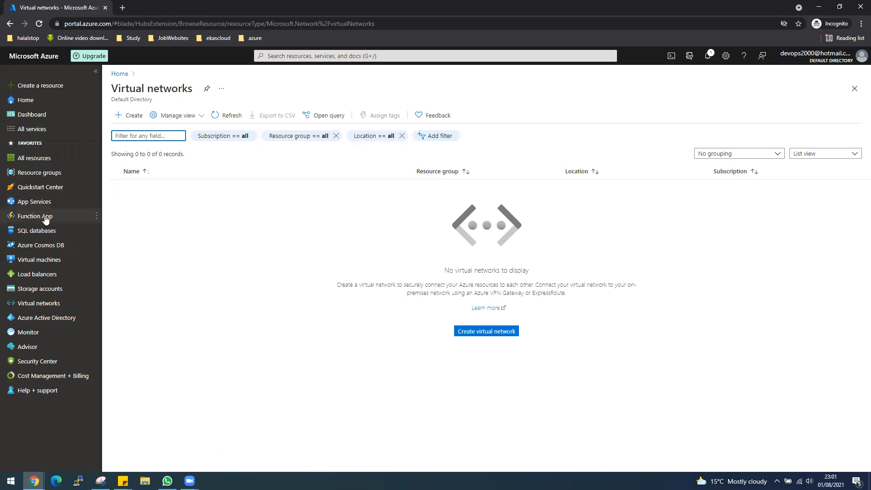
click(41, 174)
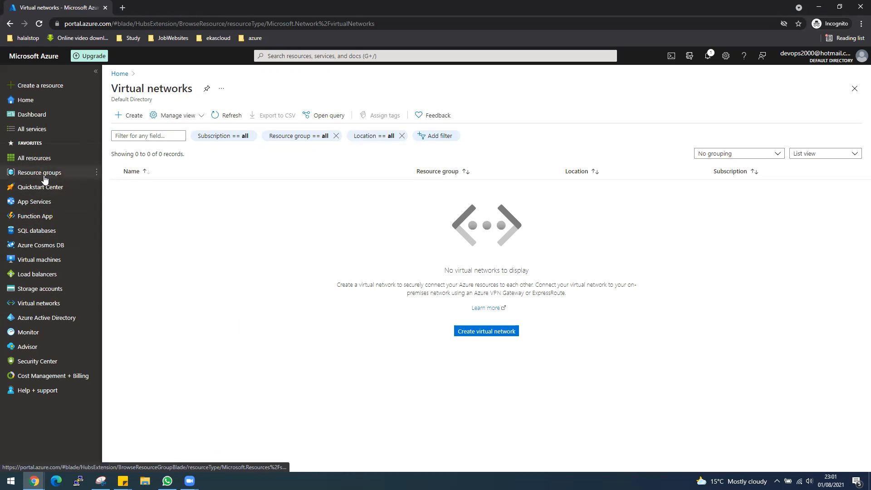
click(130, 115)
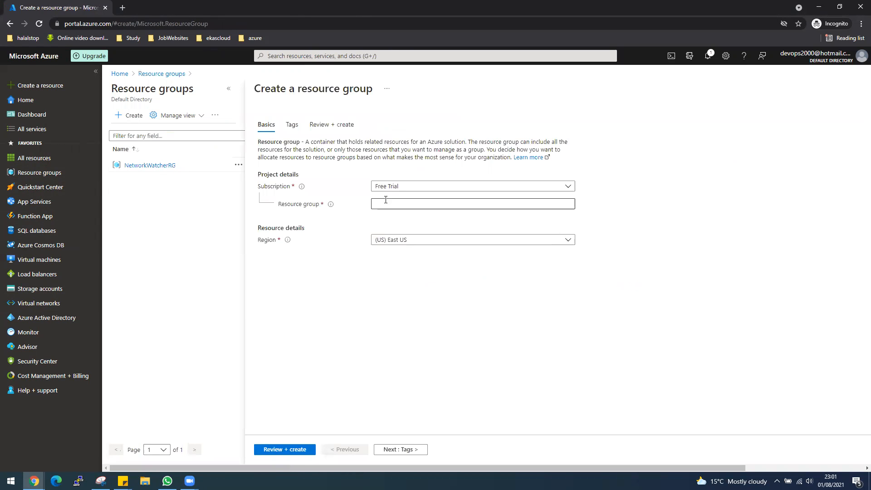
click(386, 199)
text(RGEASTUS)
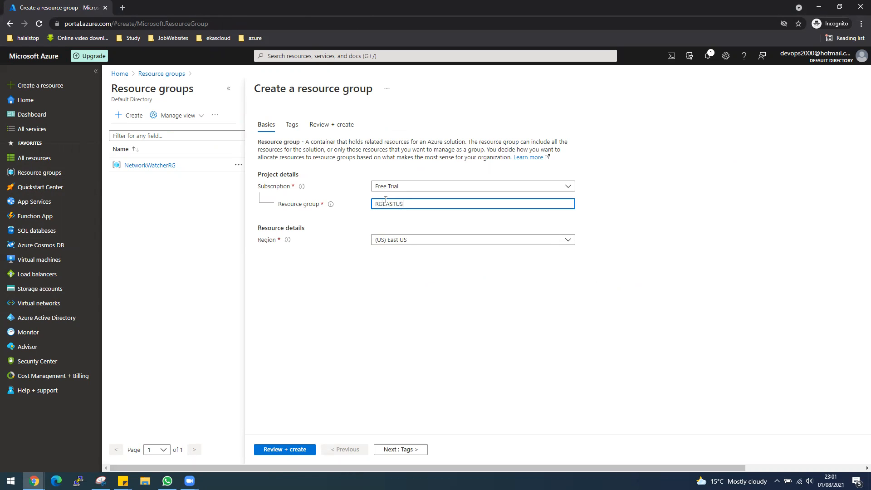
click(279, 451)
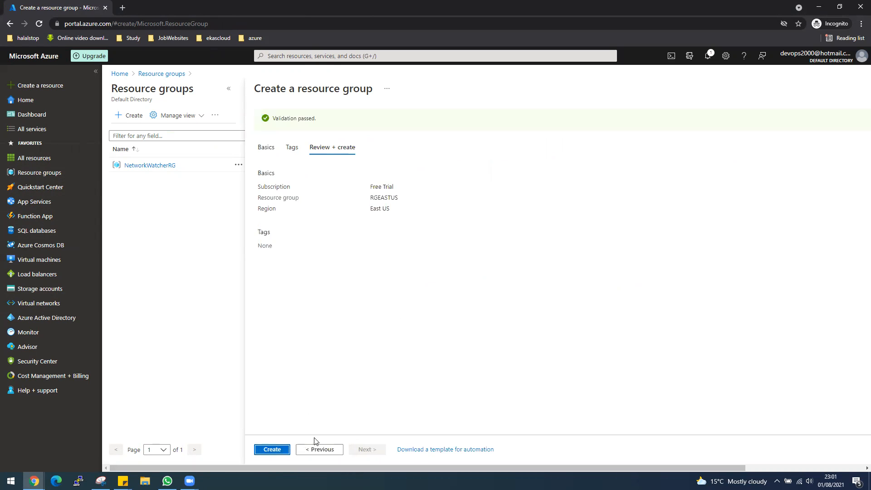
click(278, 450)
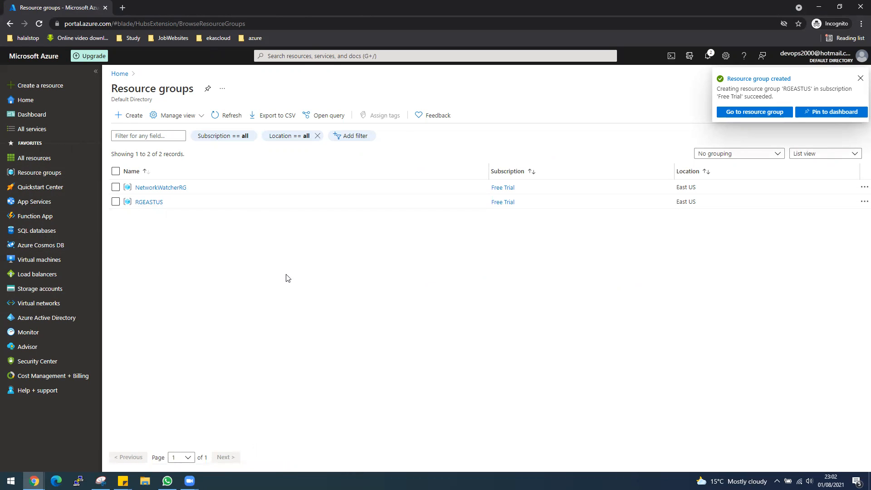
Step: Create virtual network VNet-internal-LB-EastUS in resource group RGEASTUS, East US
click(50, 307)
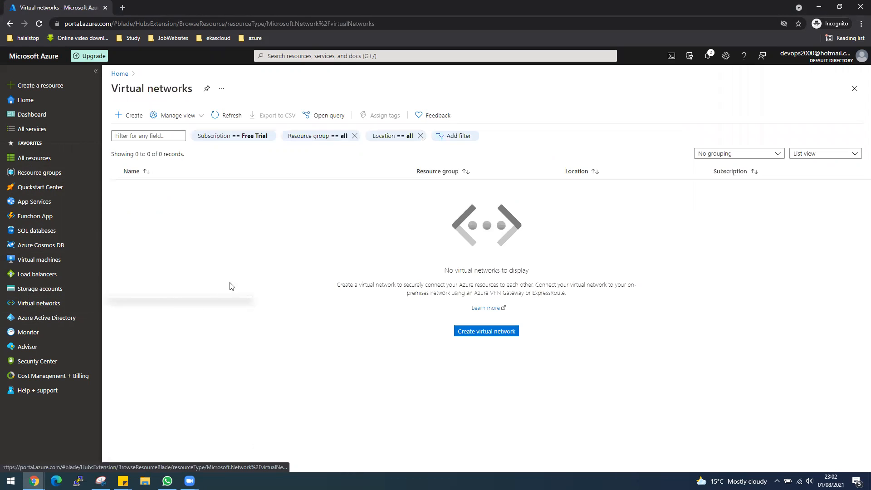
click(496, 332)
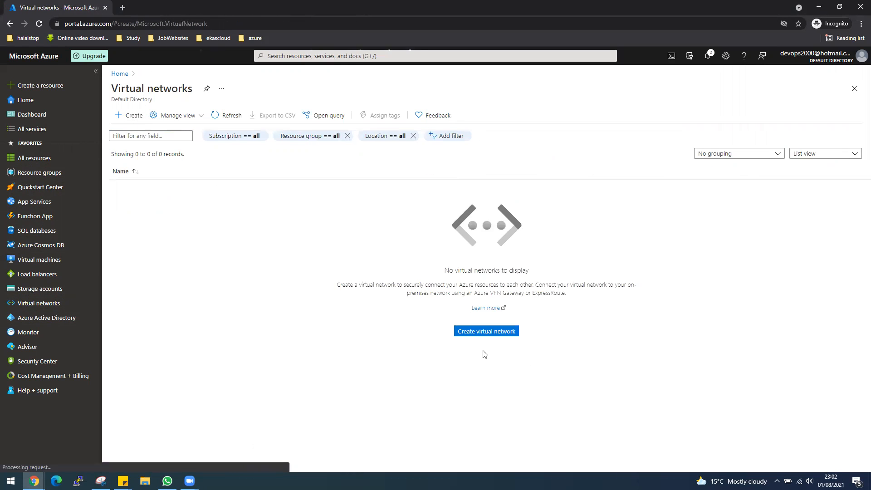
click(397, 217)
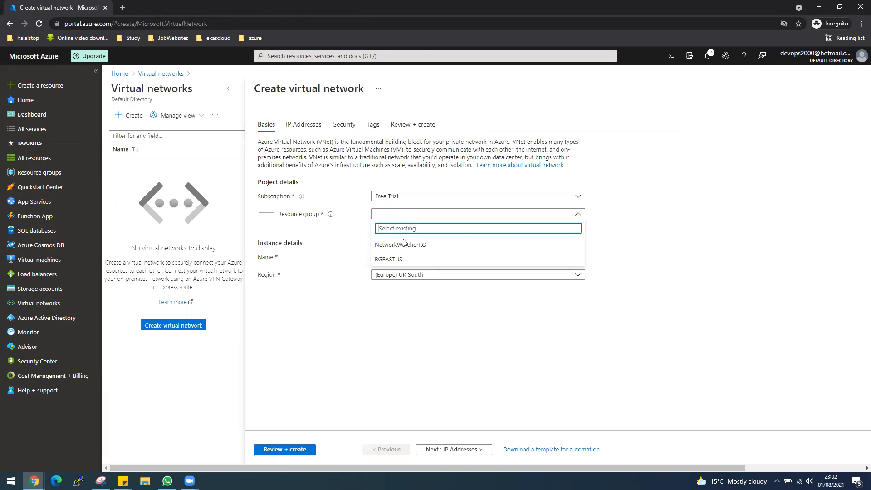
click(404, 257)
click(404, 260)
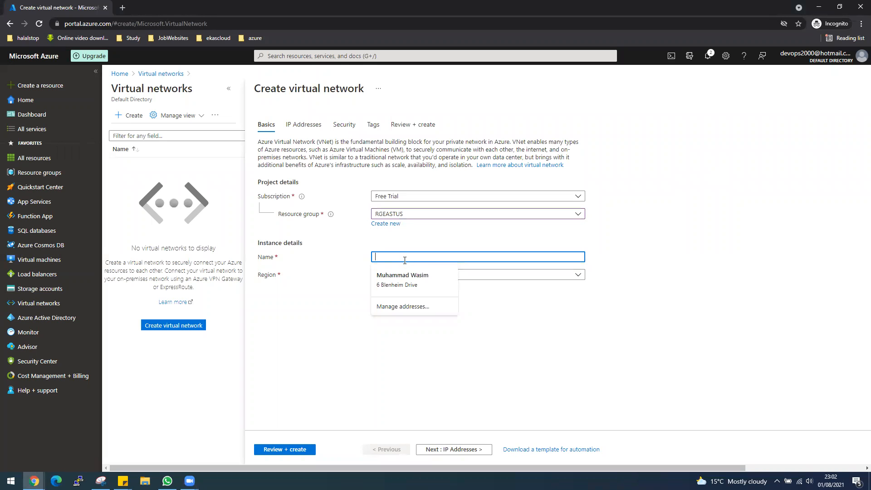
text(Vnet)
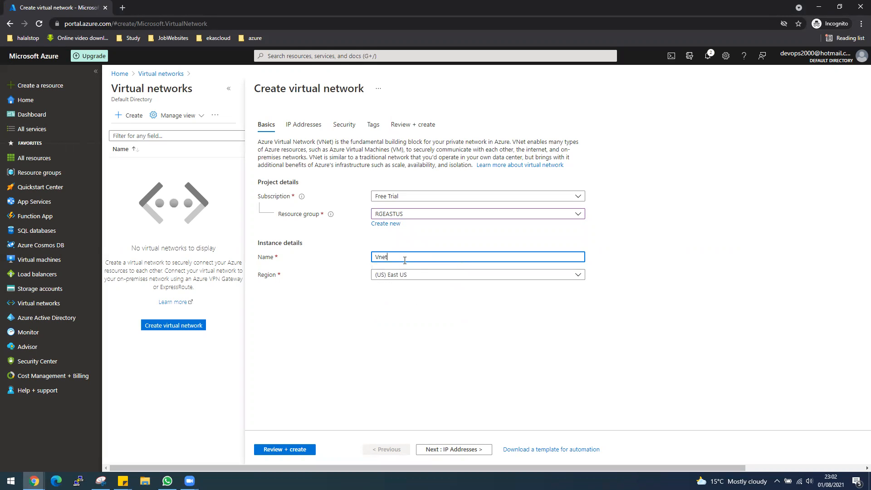
text(Ne)
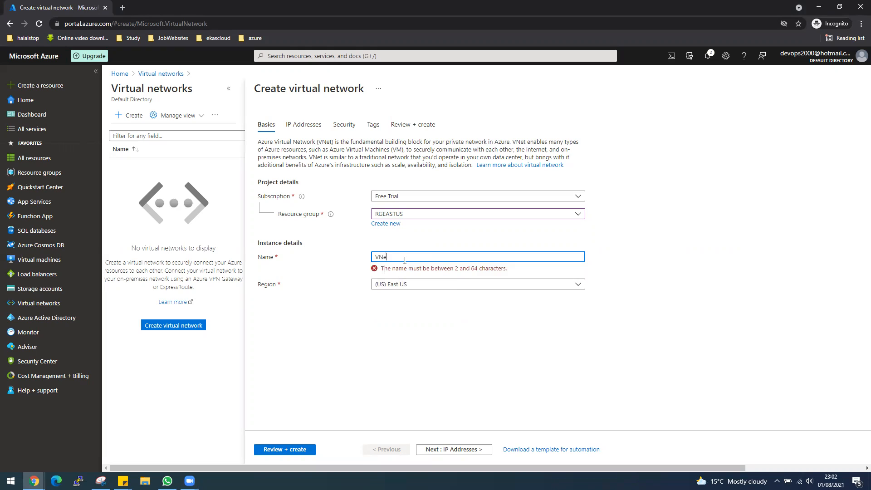
text(t-inter)
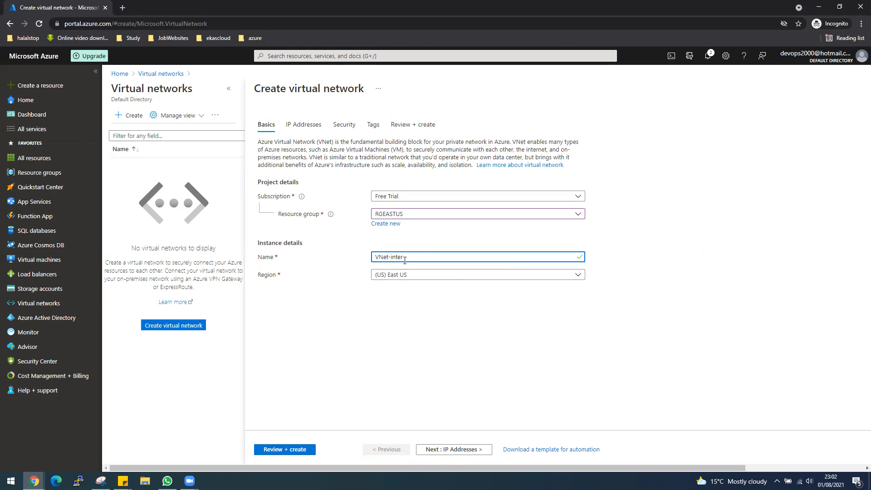
text(nal)
text(-LB0)
text(EastUS)
click(296, 450)
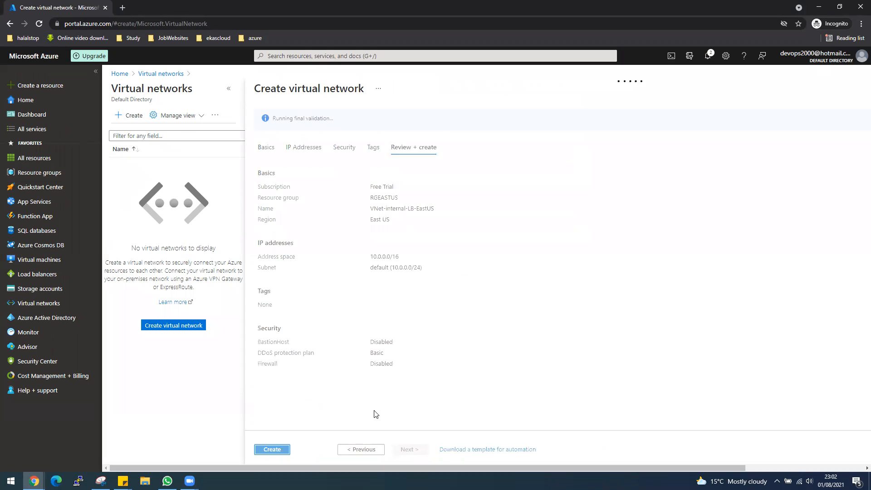
click(272, 450)
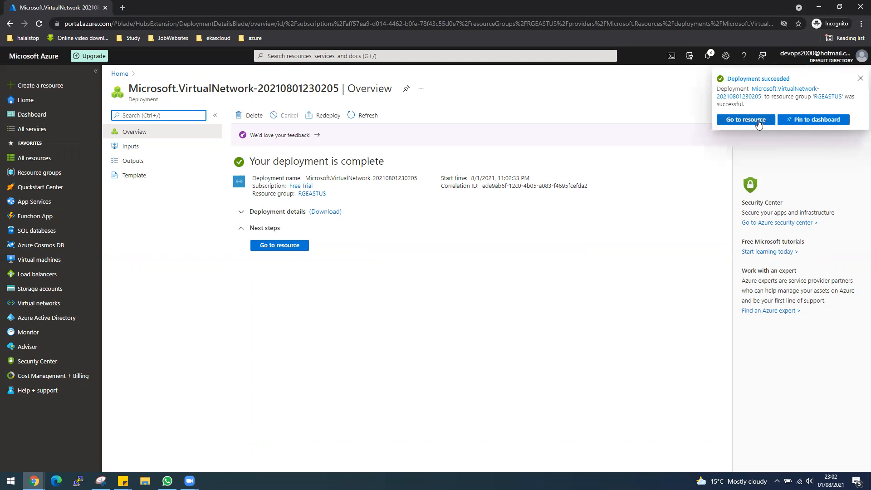
Step: Open the new virtual network, then find and open the Network security groups list
click(758, 121)
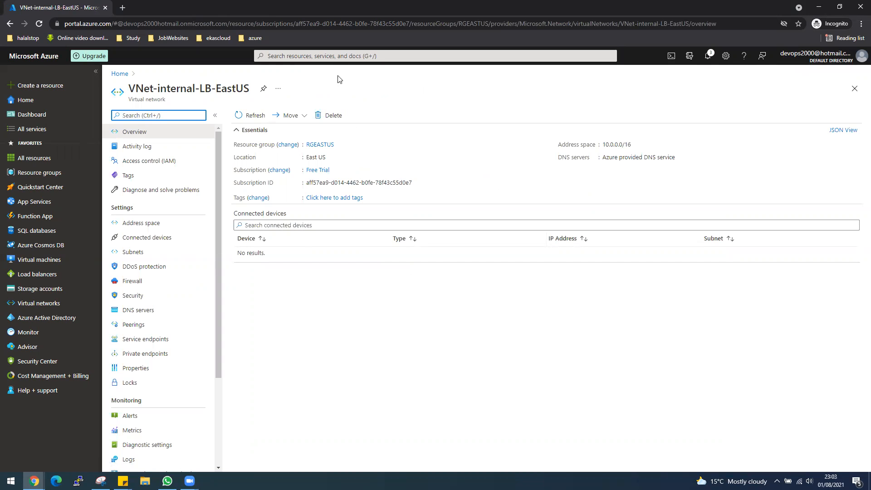
click(332, 58)
click(537, 200)
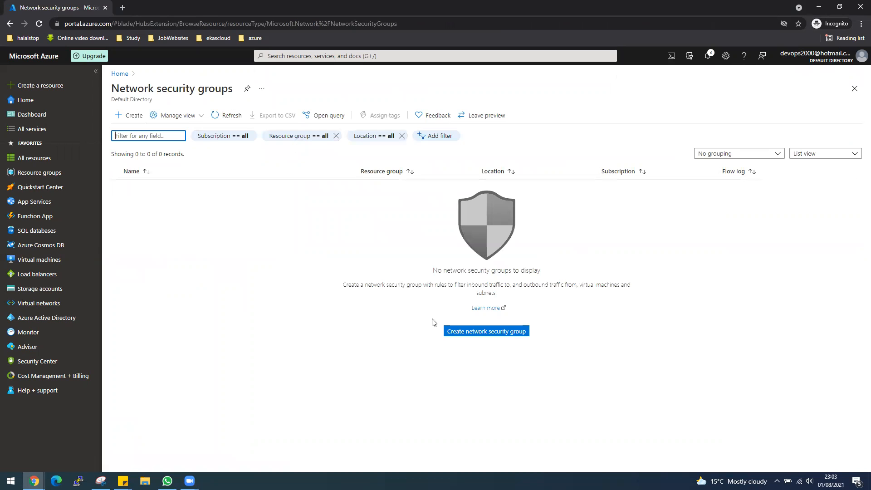
Step: Create network security group NGS-EASTUS in RGEASTUS and open its overview page
click(489, 333)
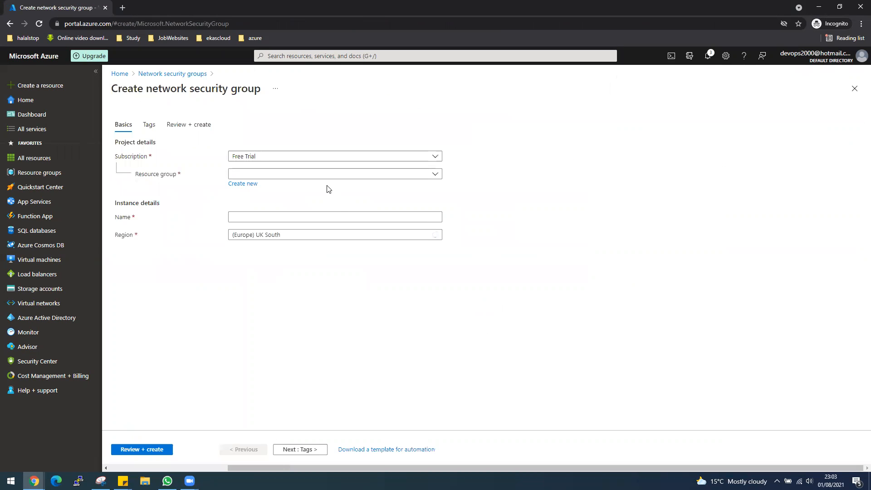
click(323, 175)
click(255, 222)
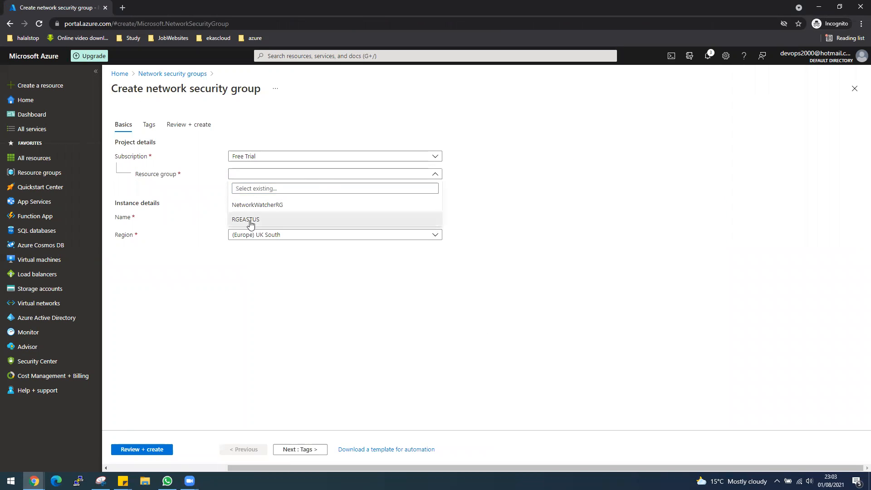
click(281, 217)
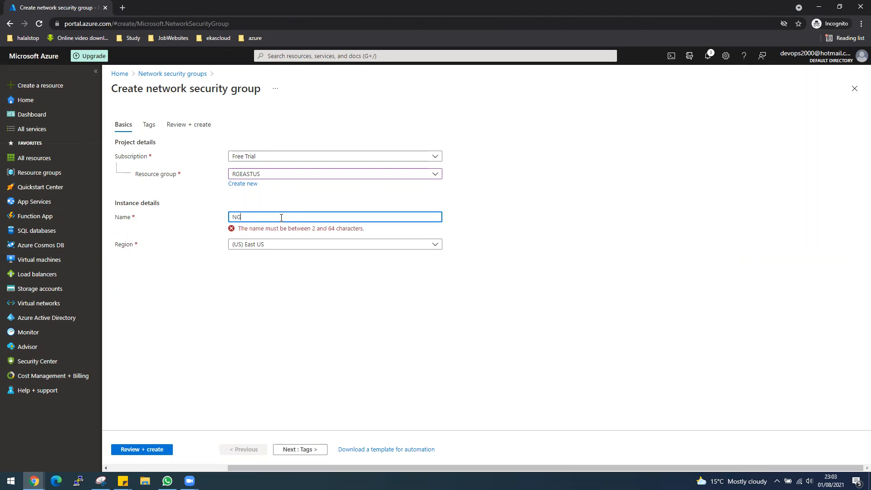
text(-EASTUS)
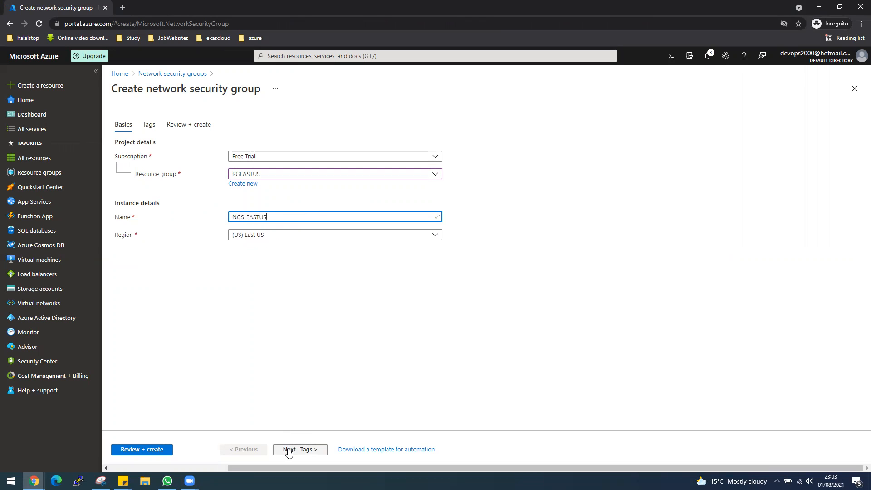
click(143, 451)
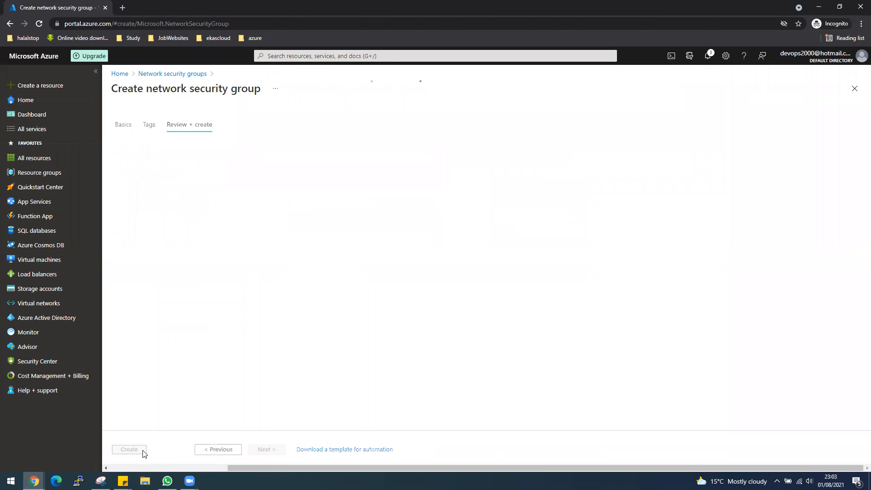
click(128, 450)
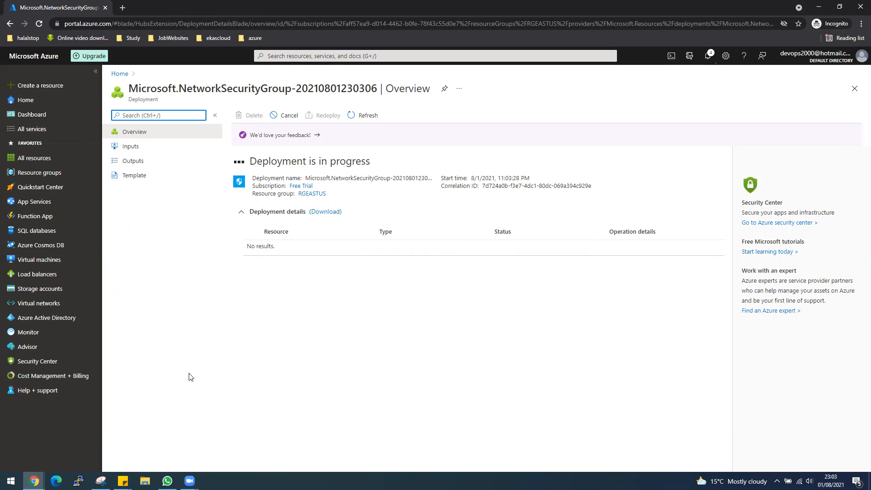
click(263, 247)
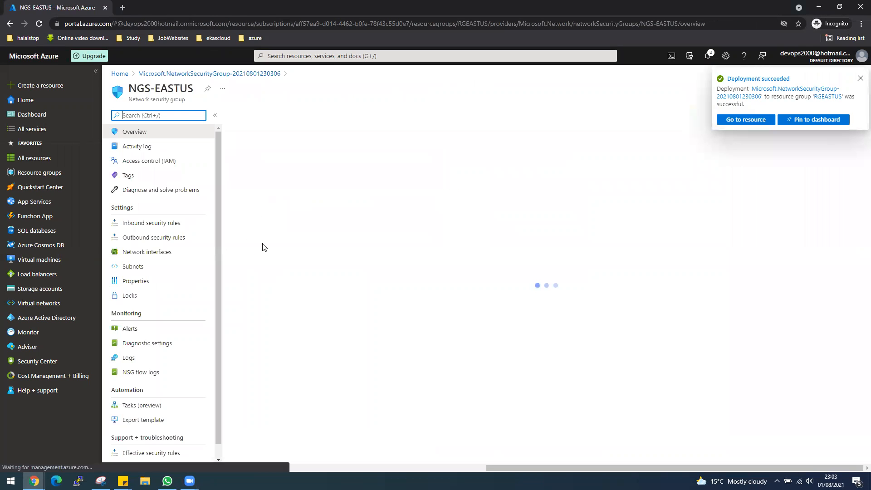
Step: Add inbound rule AllowAll at priority 100 with destination port ranges * to NGS-EASTUS
click(171, 223)
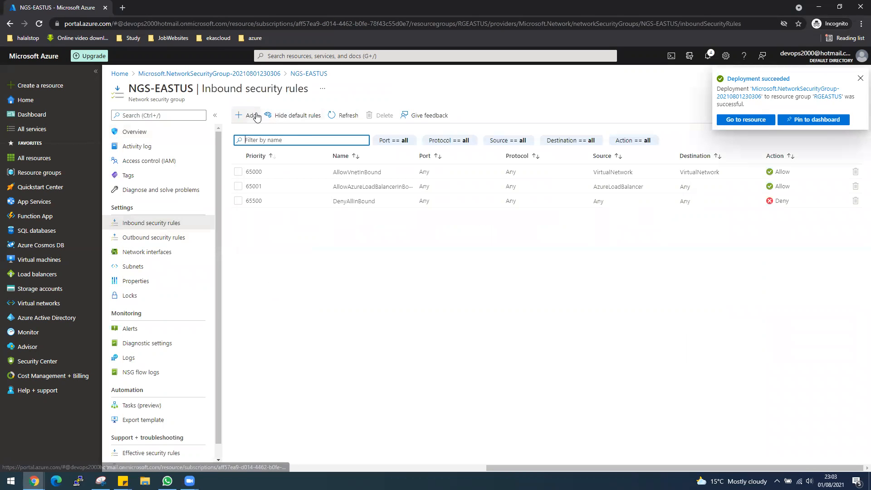
click(256, 117)
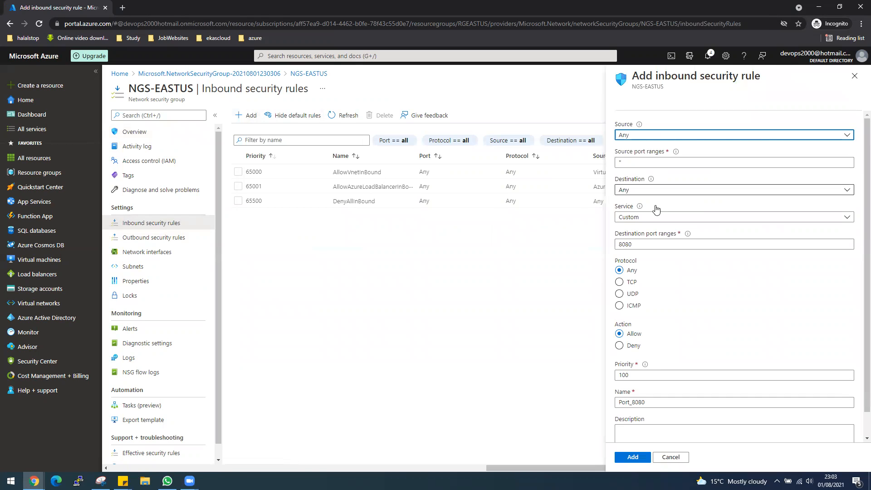
drag(635, 244, 618, 244)
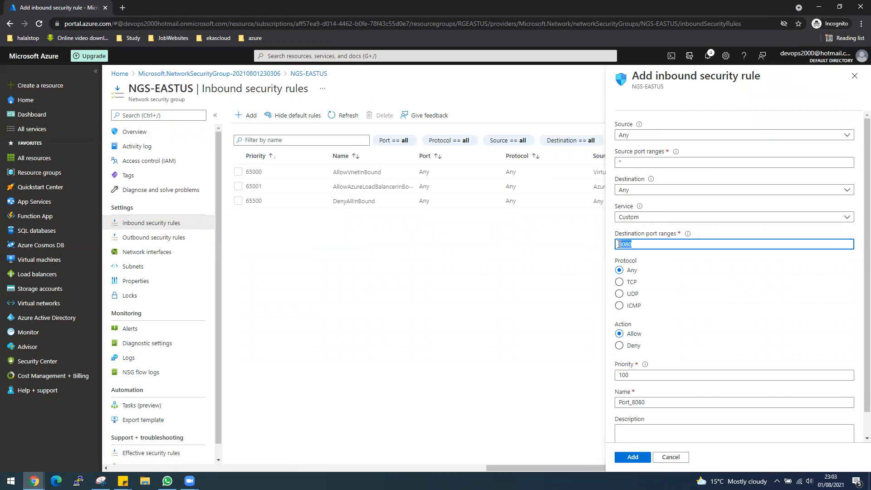
key(BackSpace)
text(*)
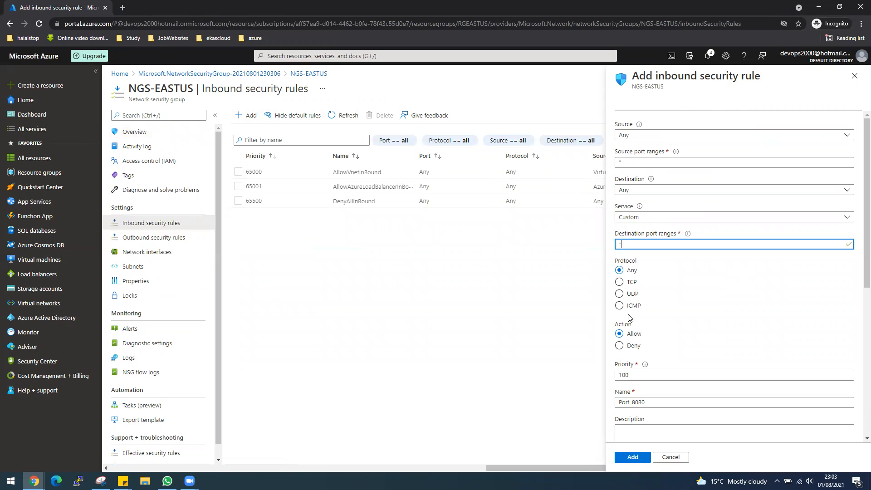
double_click(653, 401)
text(Alloo)
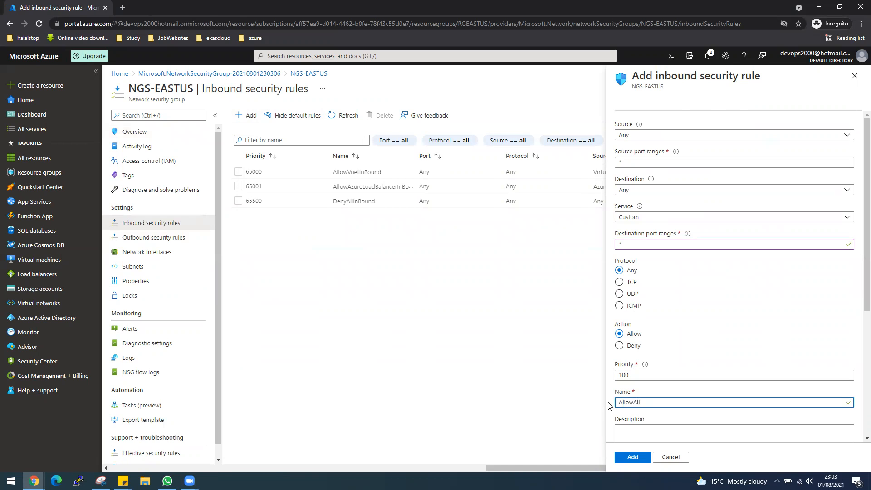
click(633, 457)
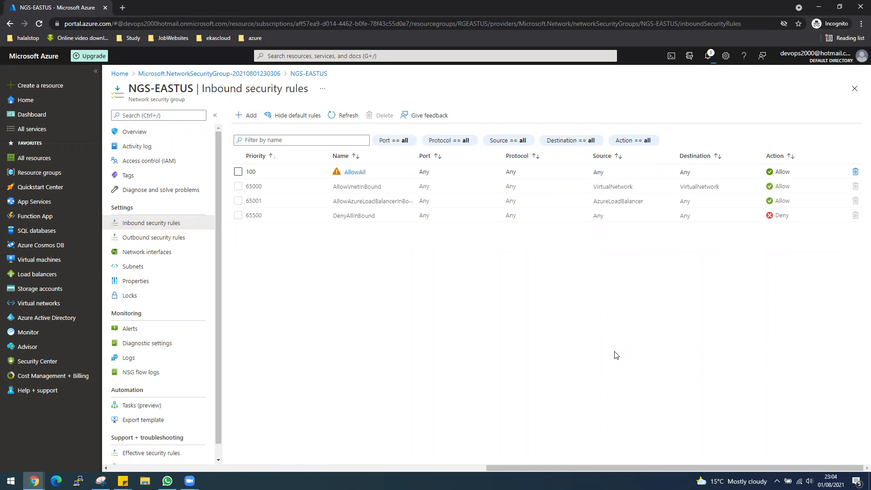
Step: Associate NGS-EASTUS with the default subnet of VNet-internal-LB-EastUS
click(156, 266)
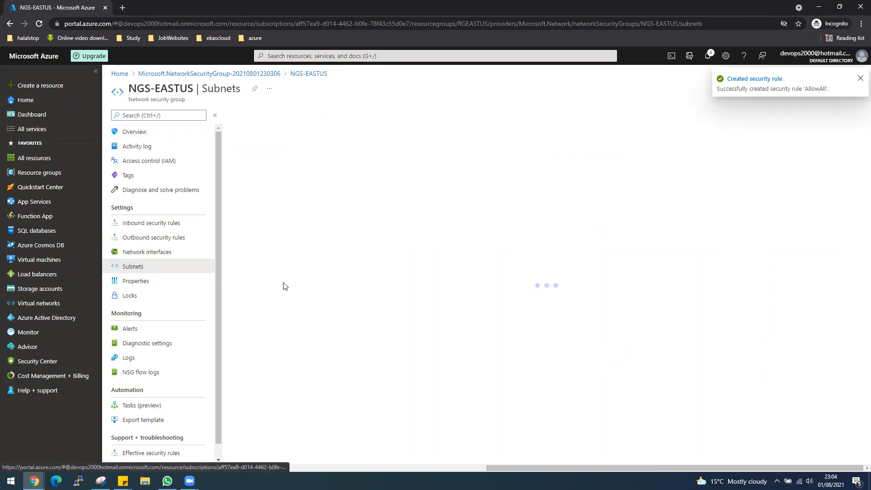
click(257, 116)
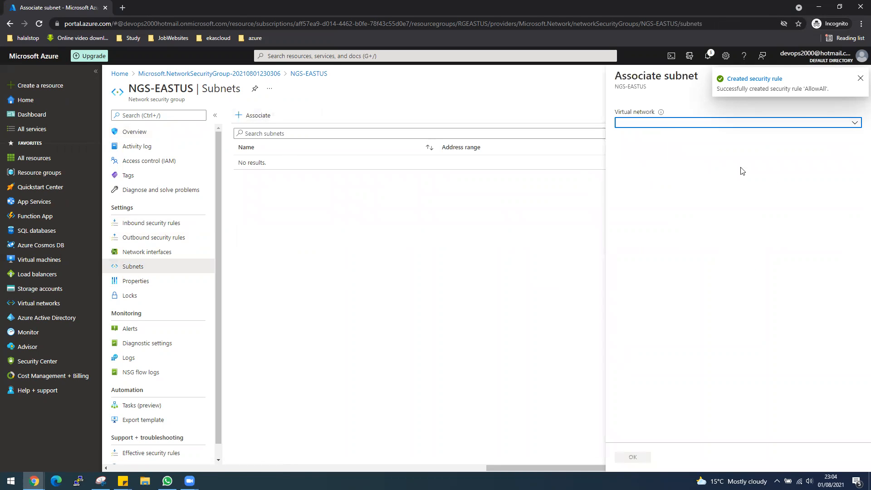
click(661, 124)
click(661, 167)
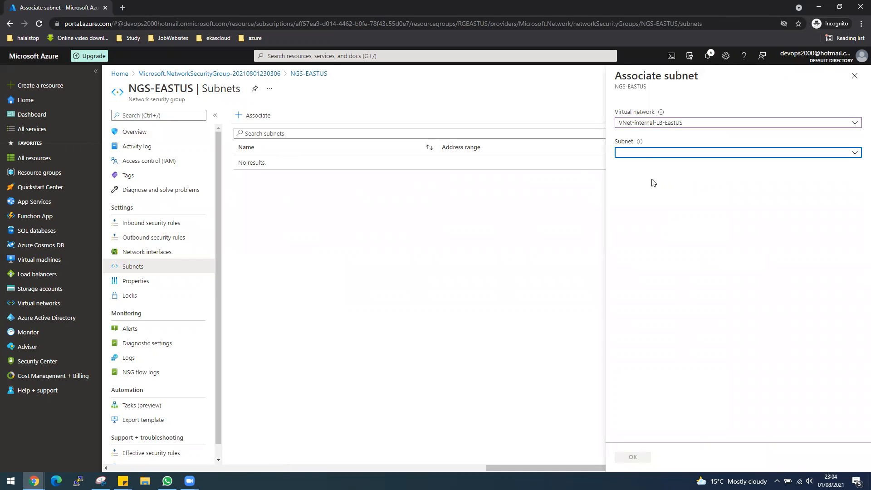
click(640, 154)
click(640, 195)
click(632, 456)
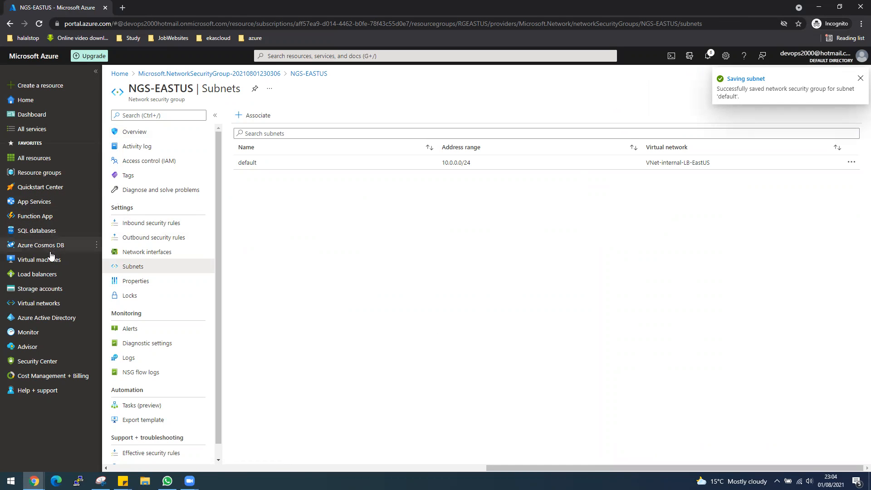
mouse_move(49, 259)
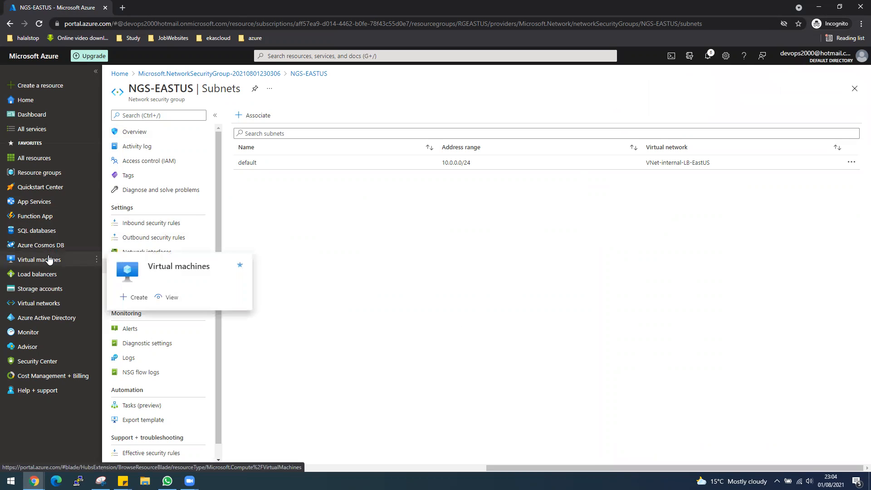
Step: Deploy availability set AVSet-LB-EastUS in RGEASTUS with 2 fault and 5 update domains
click(287, 56)
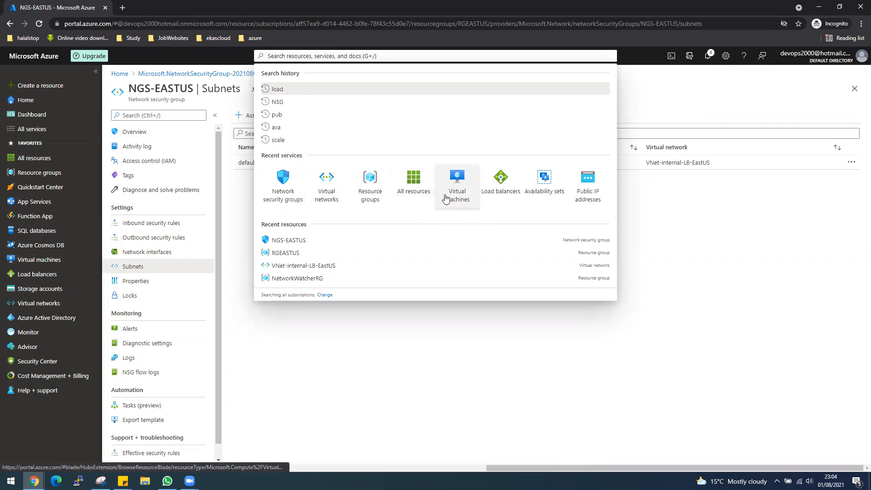
click(532, 195)
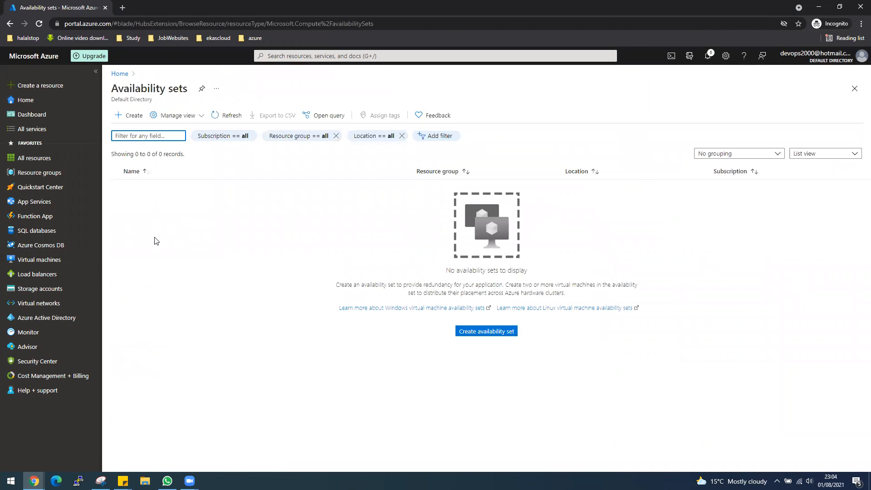
click(502, 334)
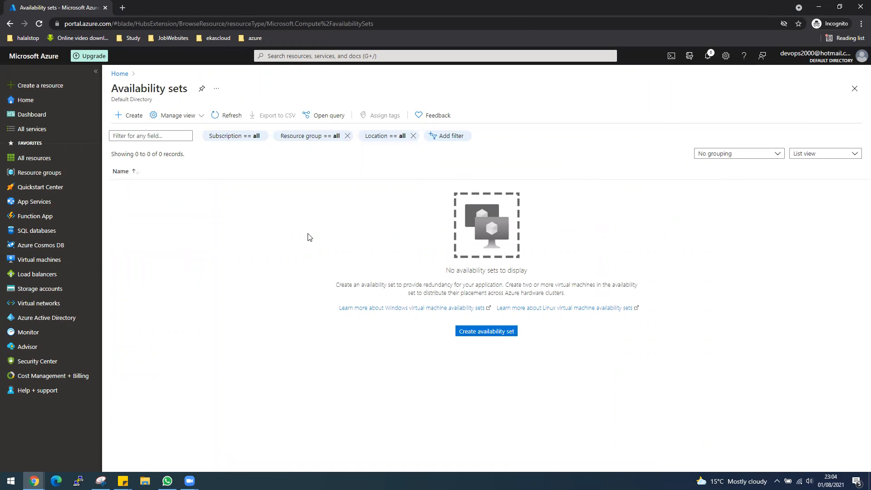
click(281, 247)
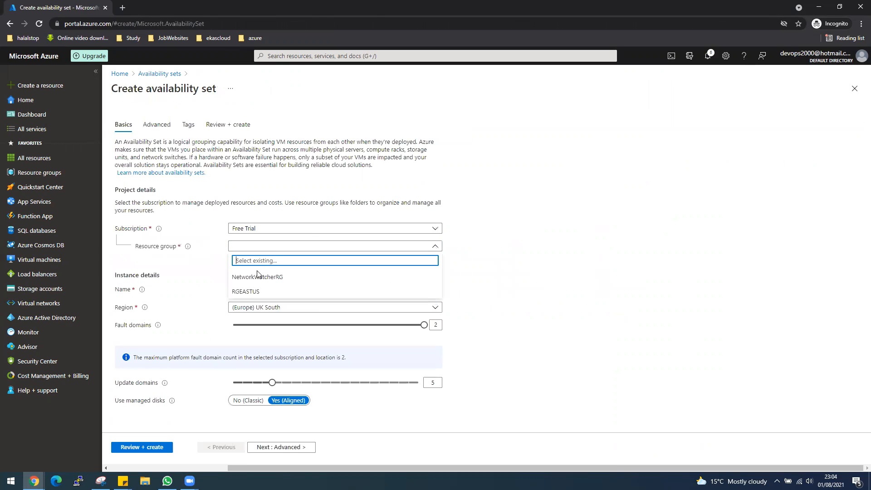
click(279, 293)
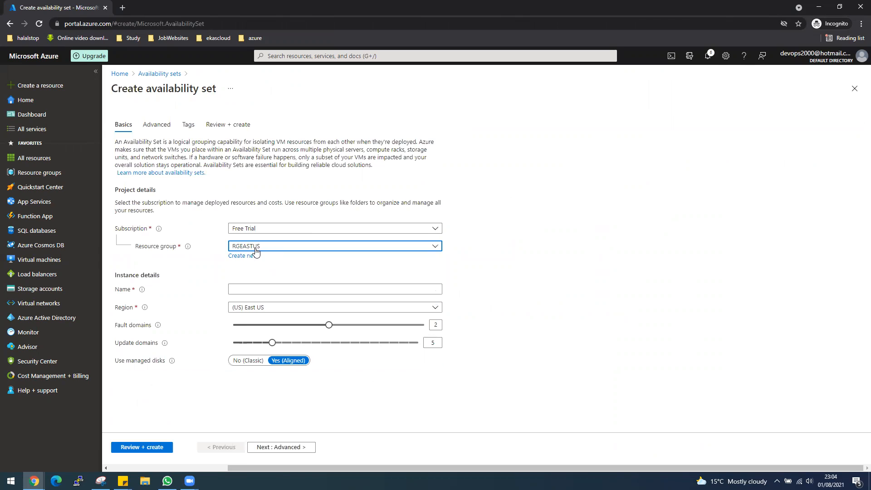
click(265, 289)
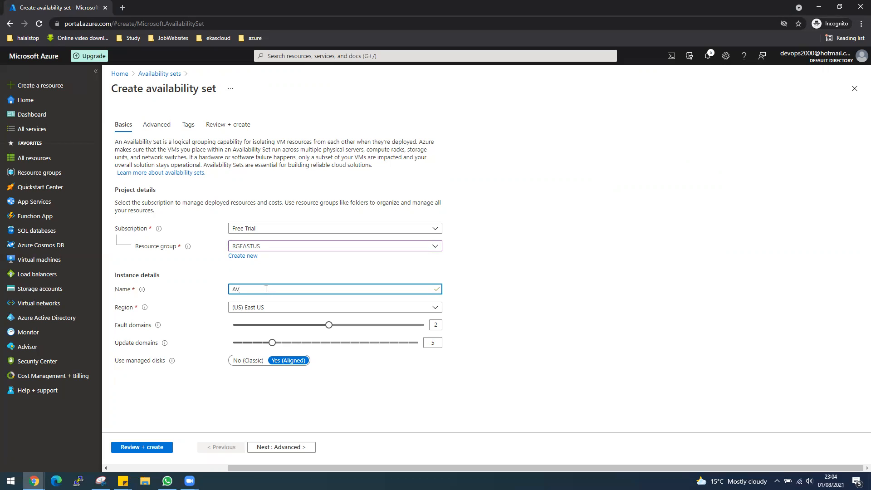
text(AVSet-LB-EastUS)
click(146, 451)
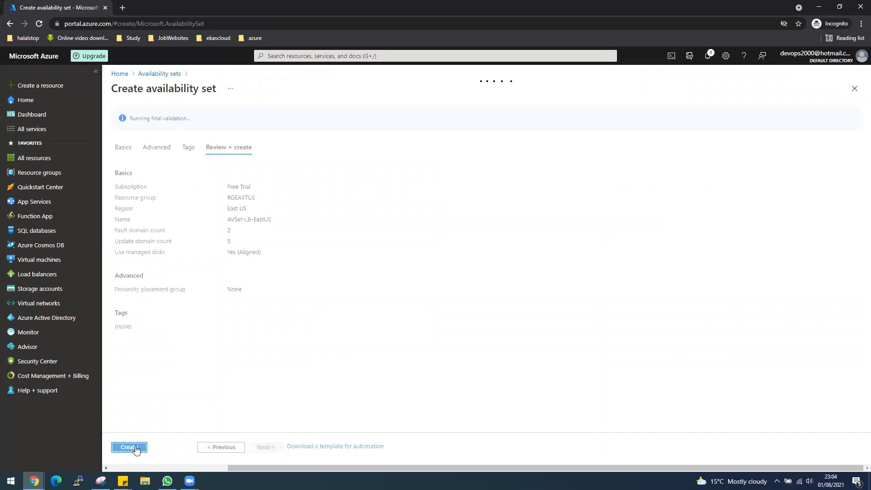
click(129, 447)
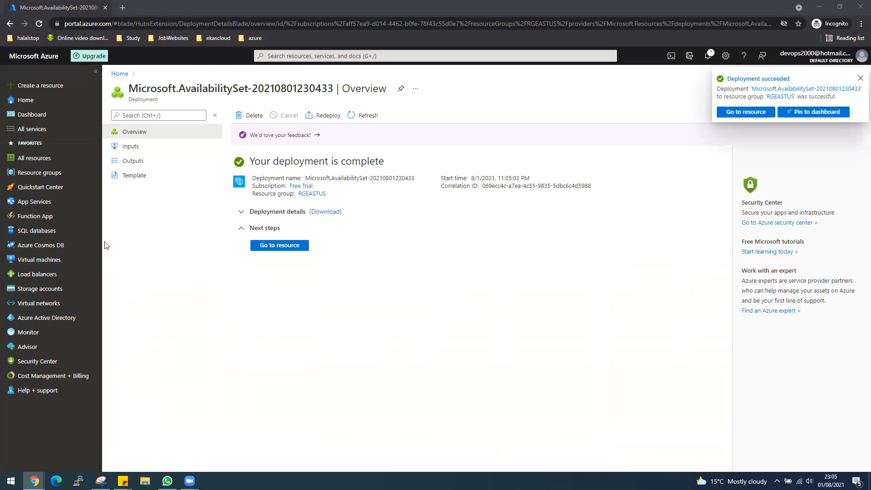
click(36, 259)
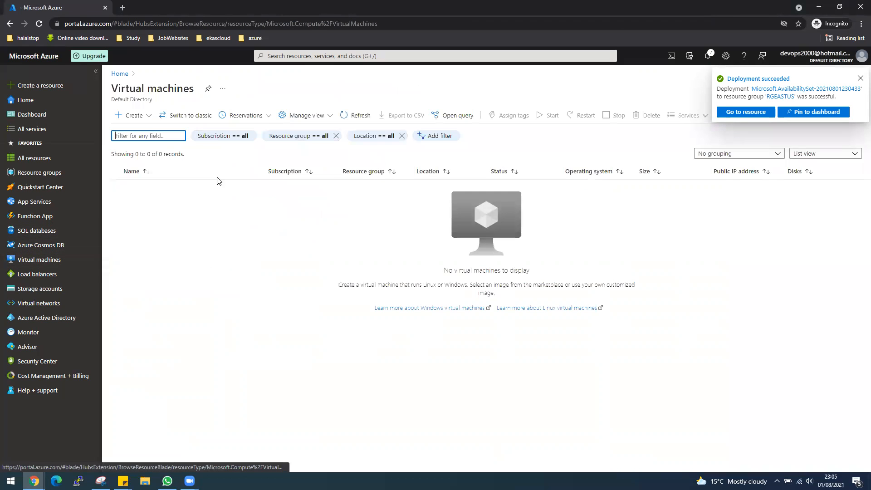
Step: Start a new virtual machine named VM1-LB-EastUS in resource group RGEASTUS
click(143, 117)
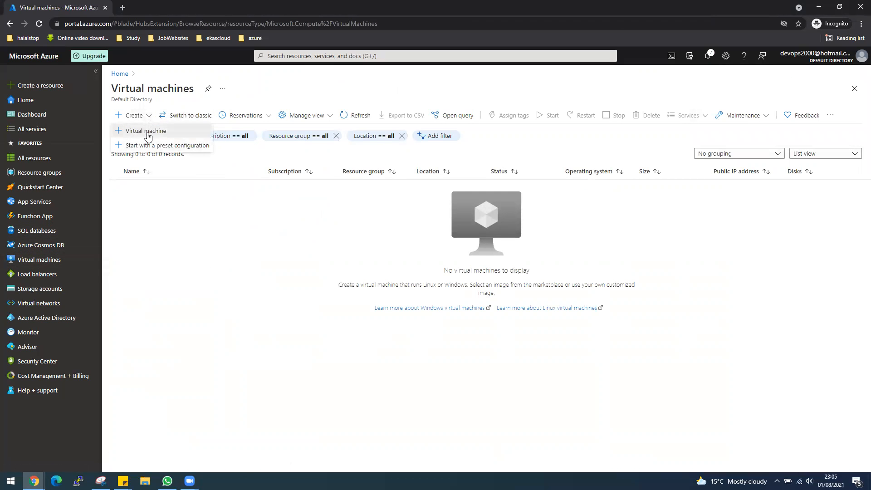
click(149, 133)
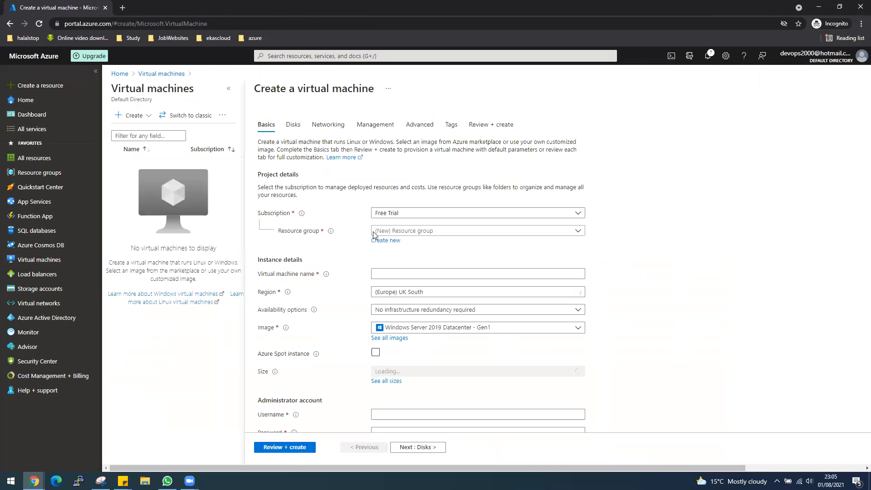
click(420, 231)
click(408, 276)
click(407, 273)
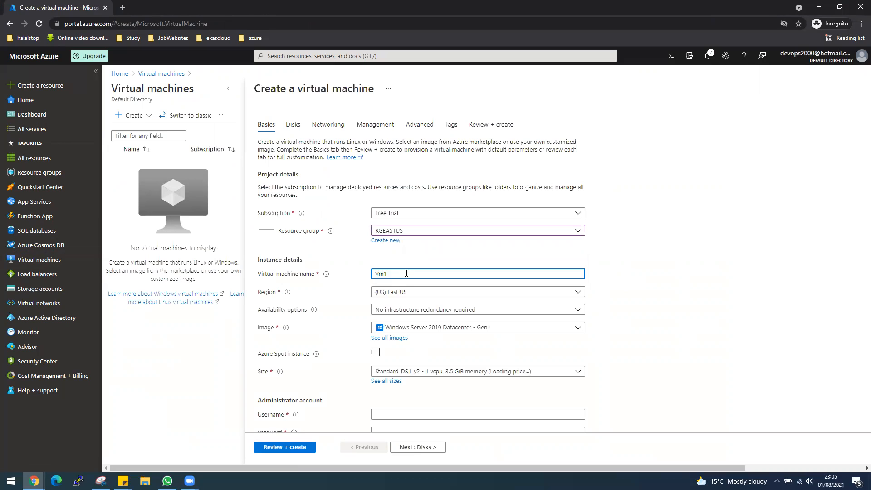
text(VM1-LB-EastUS)
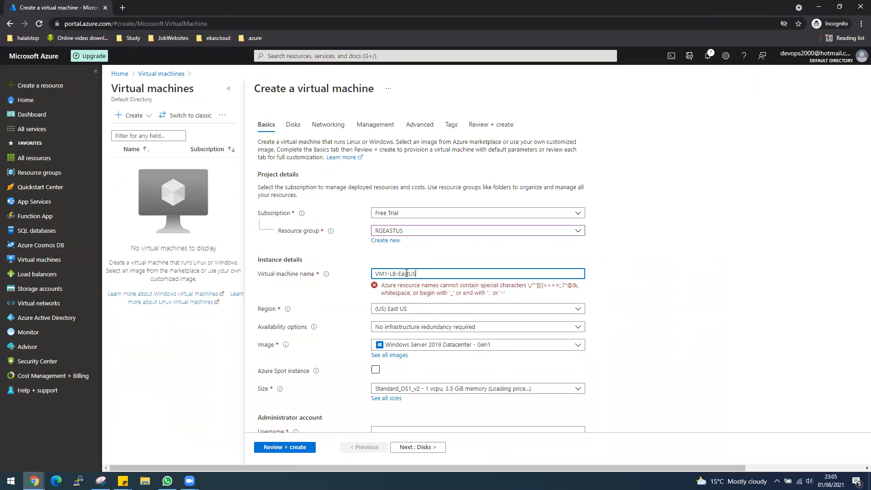
scroll(708, 346, down, 1)
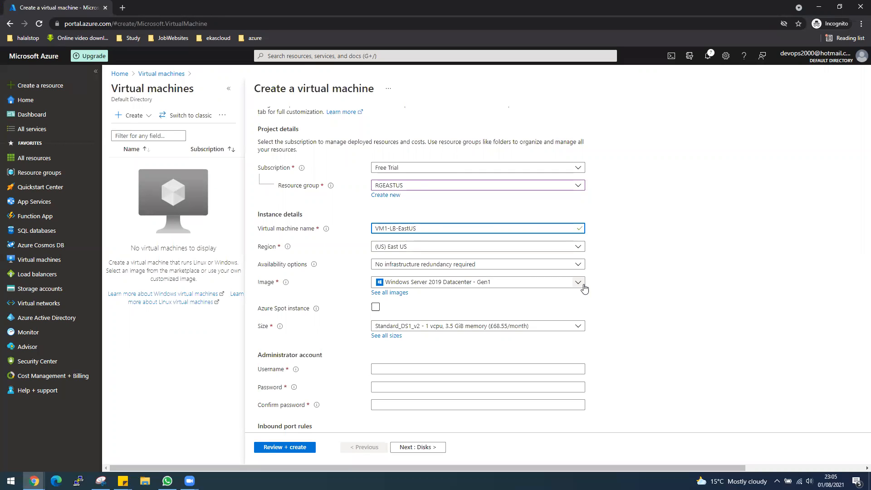
Step: Put the VM in availability set AVSet-LB-EastUS with Ubuntu Server 18.04 LTS and Standard_B1s size
click(578, 265)
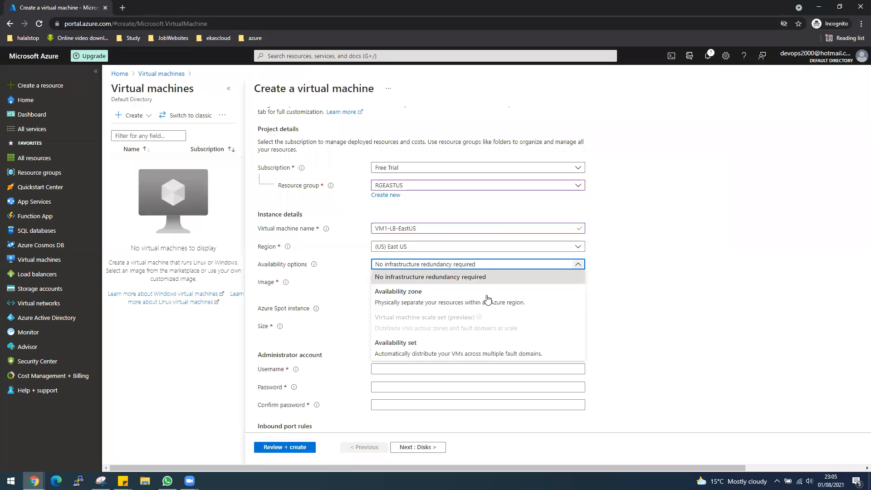
click(402, 339)
click(415, 282)
click(408, 294)
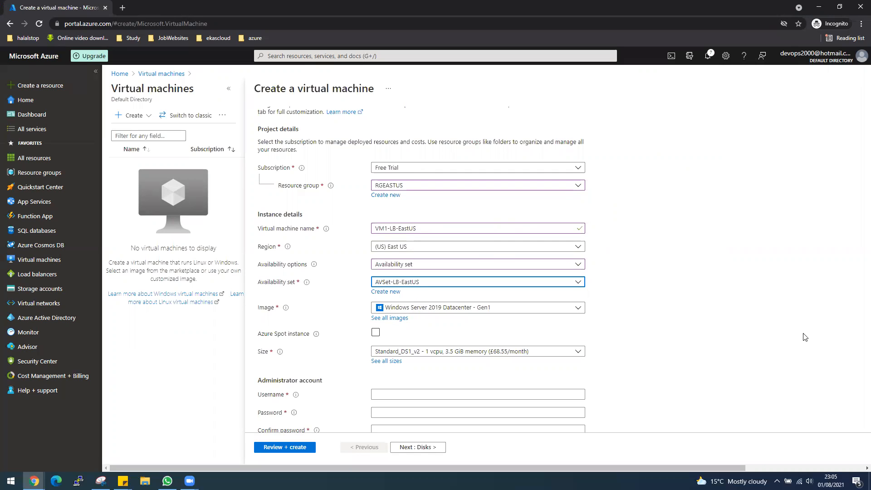
click(576, 307)
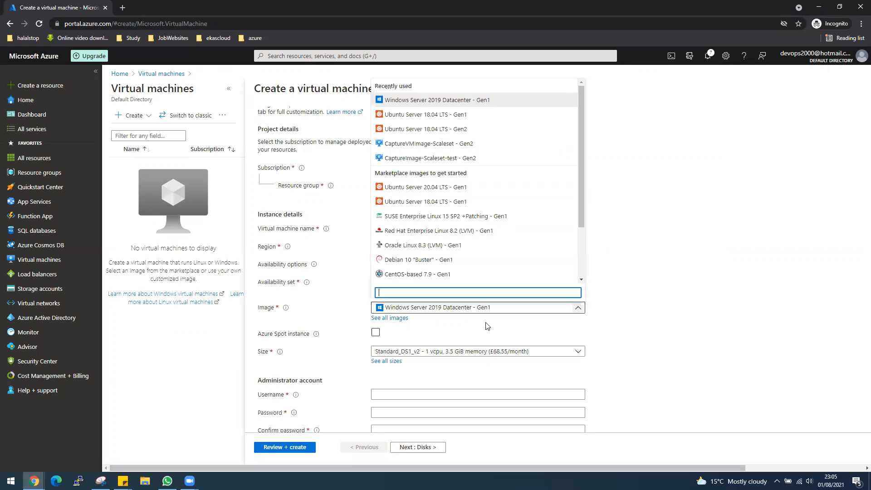
click(449, 201)
scroll(634, 380, down, 1)
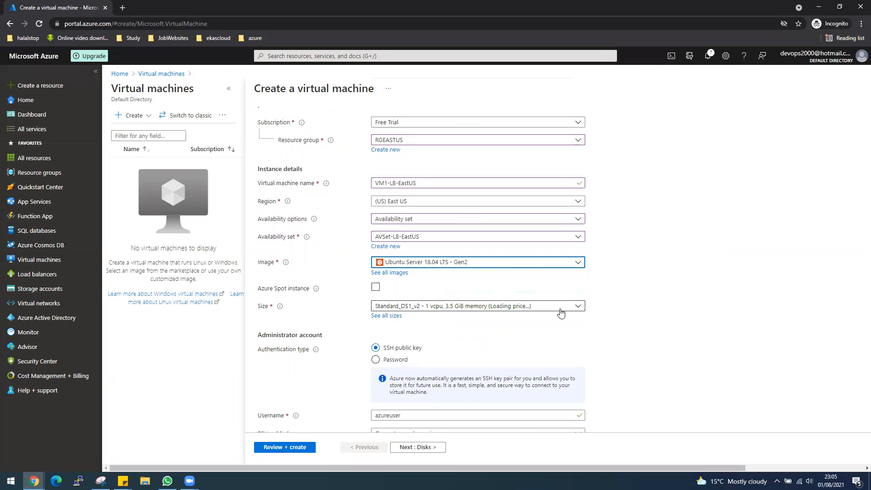
click(579, 309)
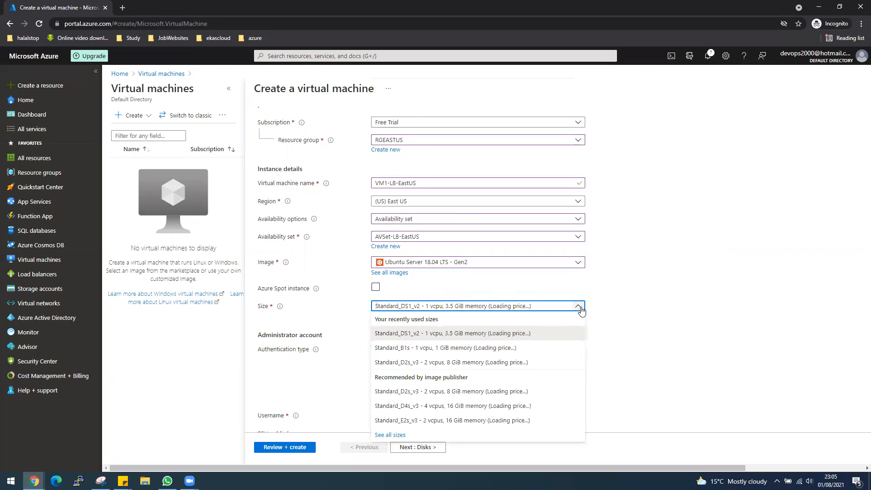
click(460, 350)
scroll(590, 361, down, 1)
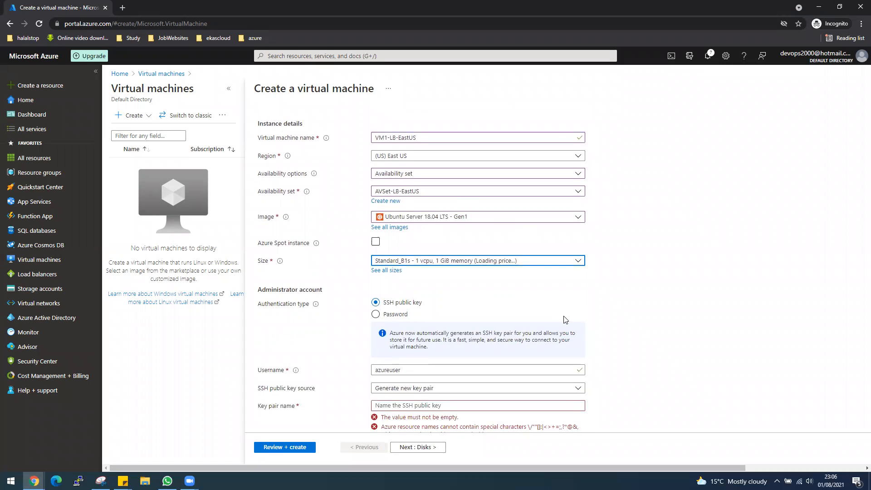
Step: Use password authentication with an admin username and password, and set public inbound ports to None
click(403, 315)
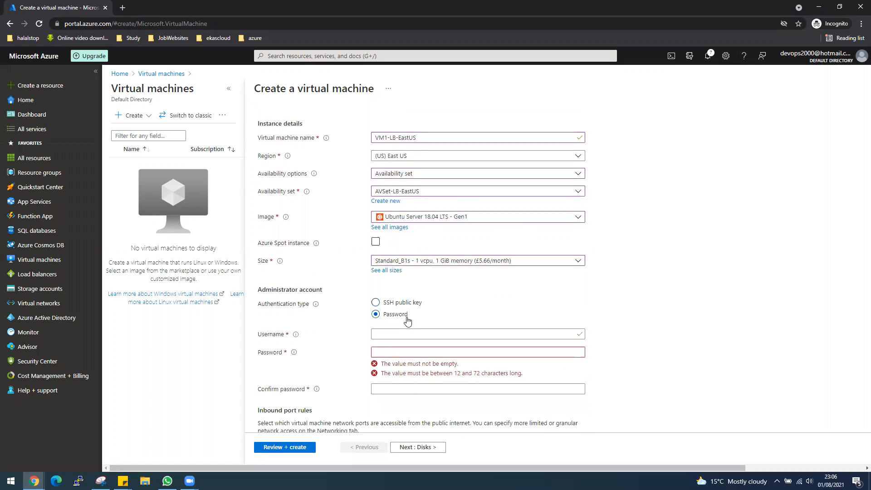
click(417, 332)
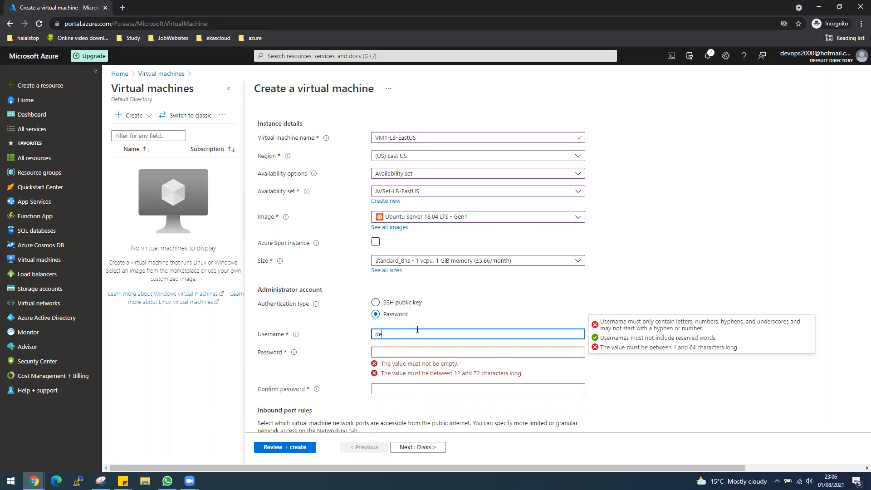
key(Tab)
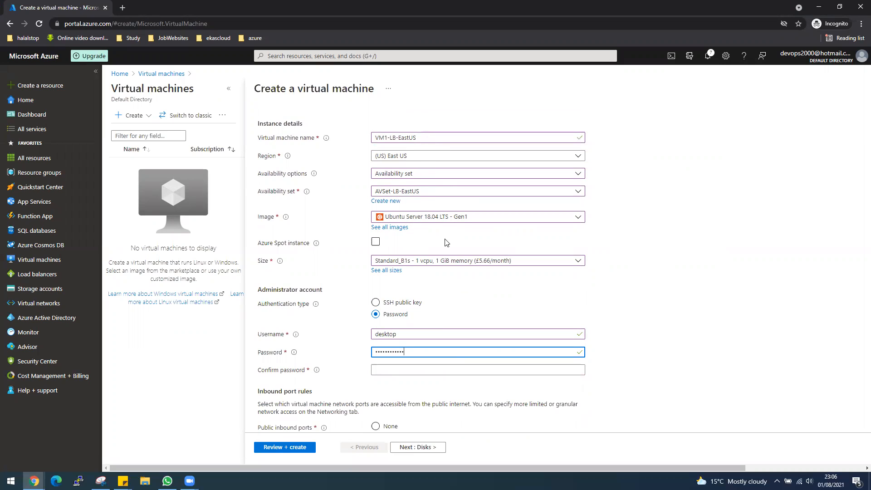
scroll(690, 309, down, 1)
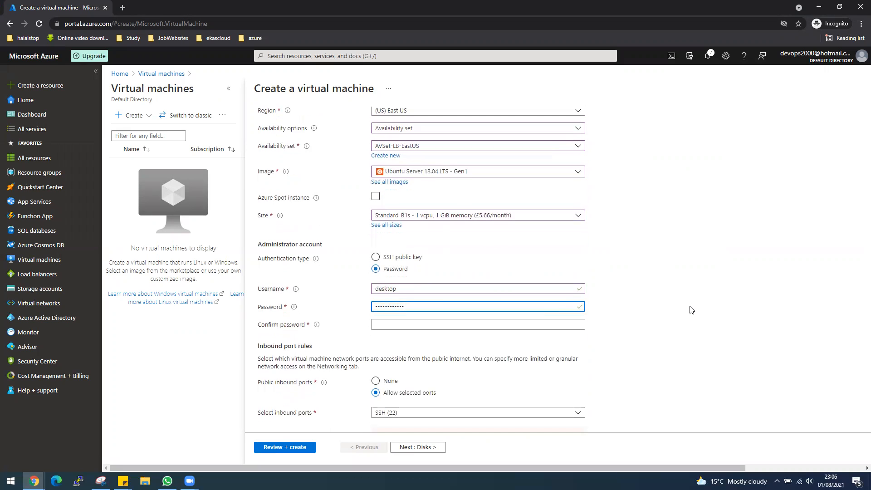
click(395, 323)
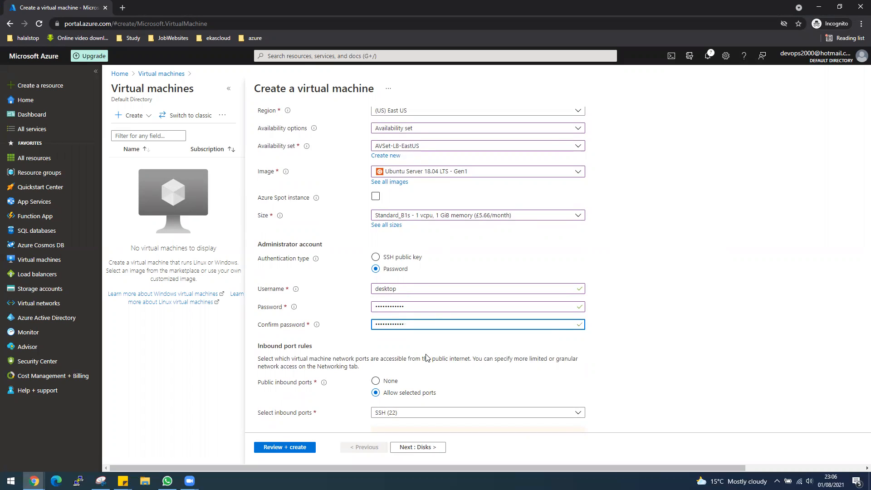
click(397, 386)
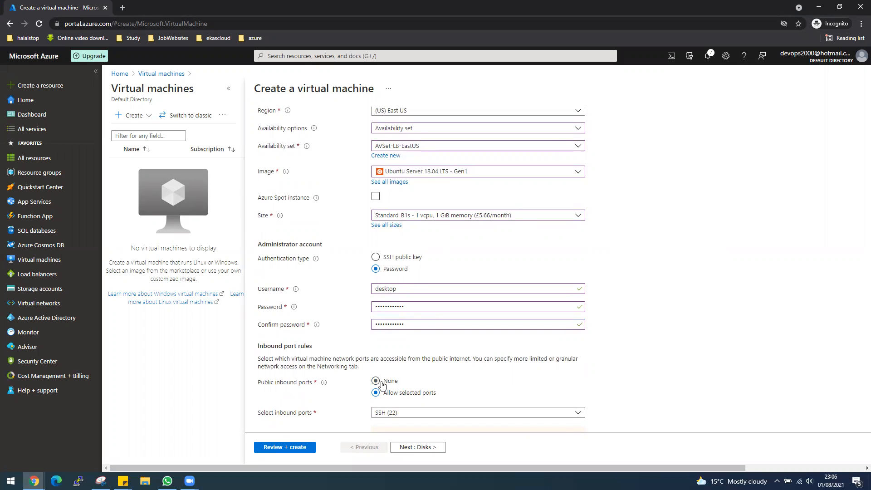
click(381, 385)
scroll(455, 381, down, 1)
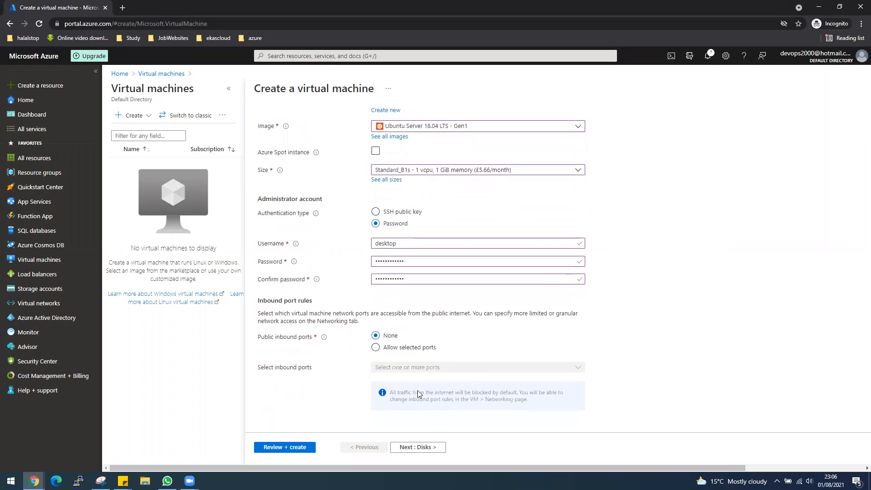
click(418, 448)
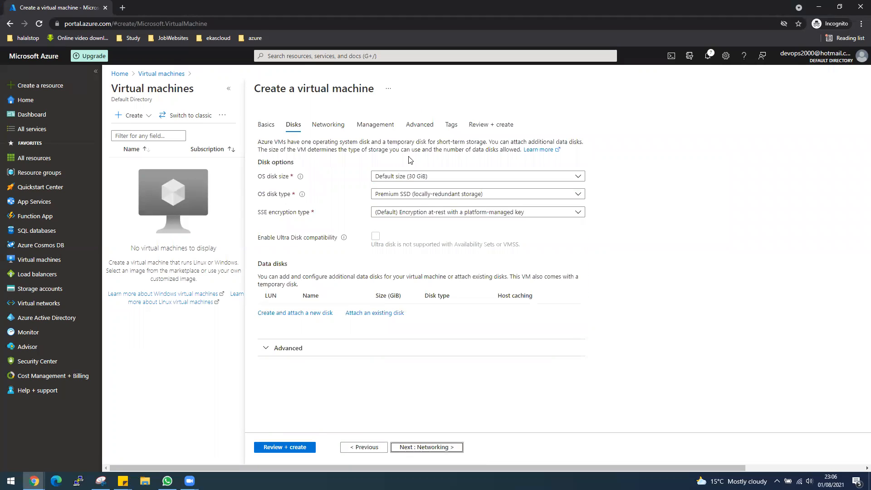
Step: Disable boot diagnostics and submit VM1-LB-EastUS for validation and deployment
click(425, 448)
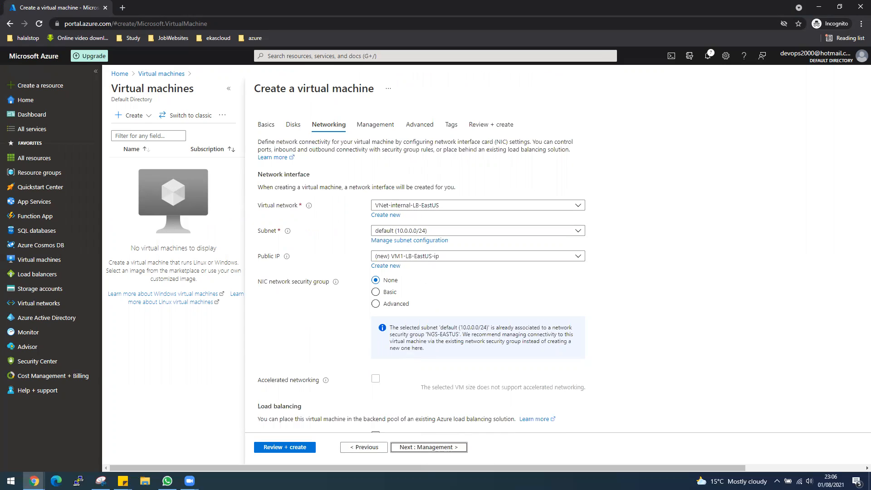
click(444, 452)
click(376, 264)
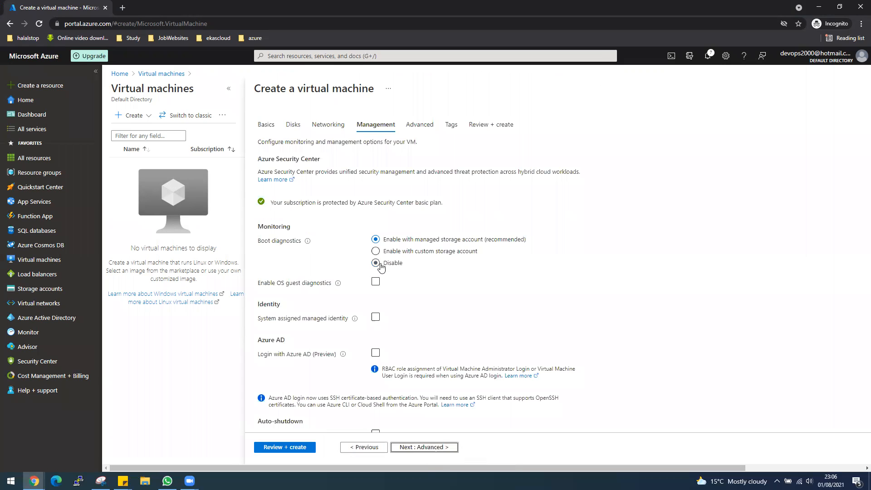
click(443, 449)
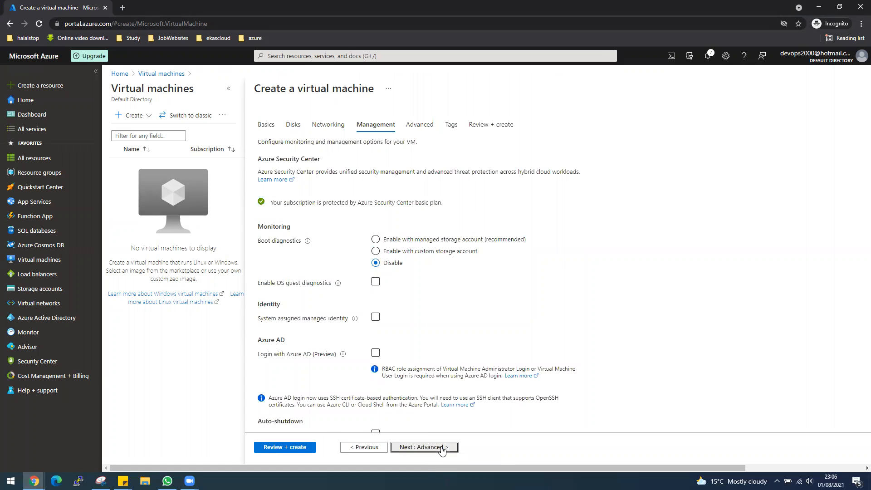
click(441, 449)
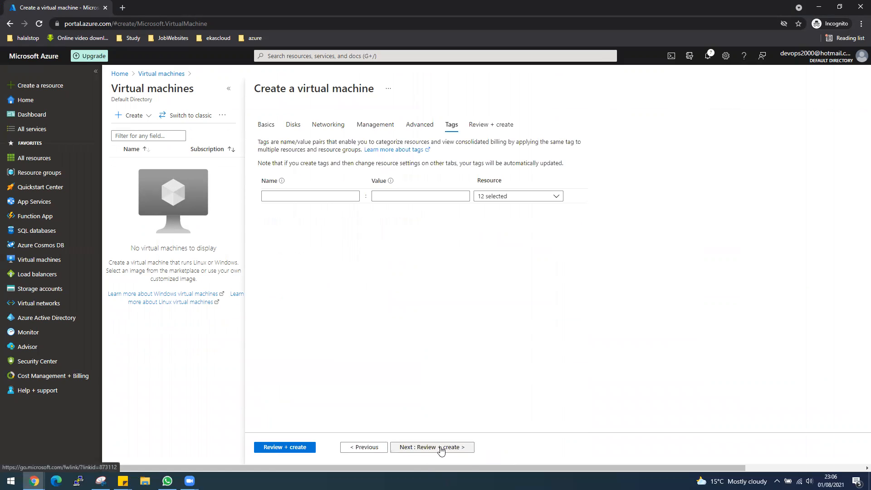
click(430, 448)
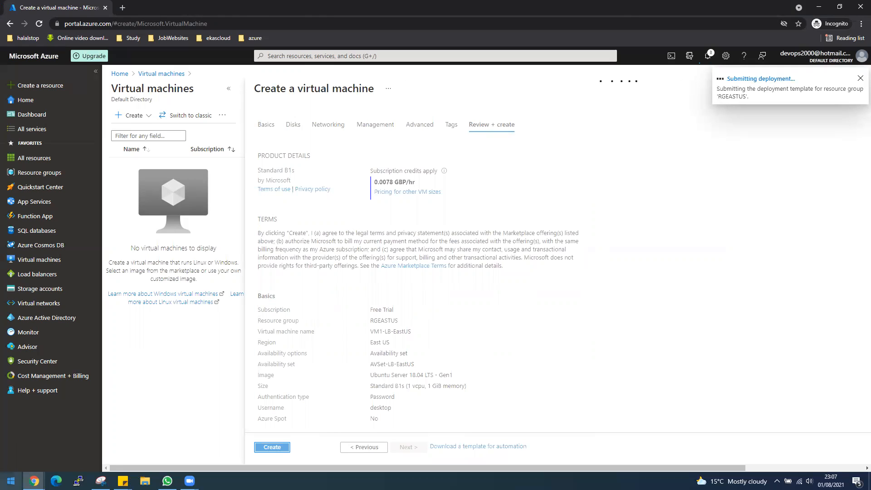
click(11, 481)
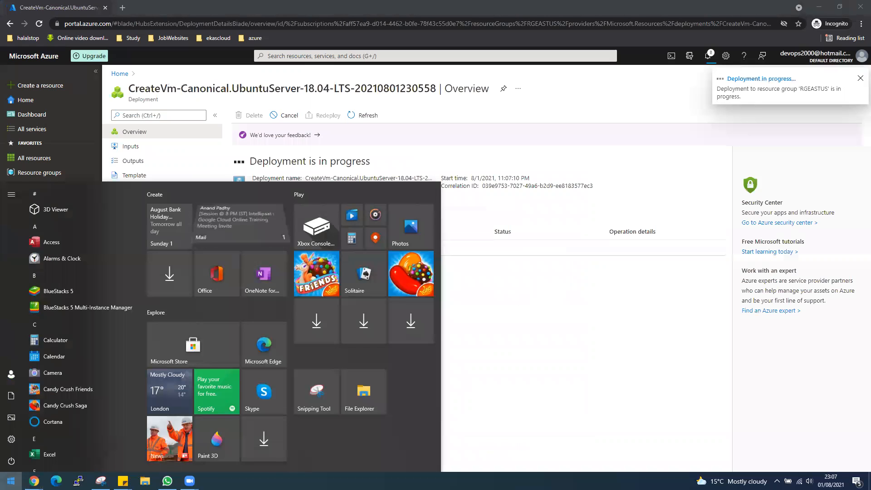
Step: Start PuTTY and set the Window > Appearance font to Courier New Bold, size 14
text(putty)
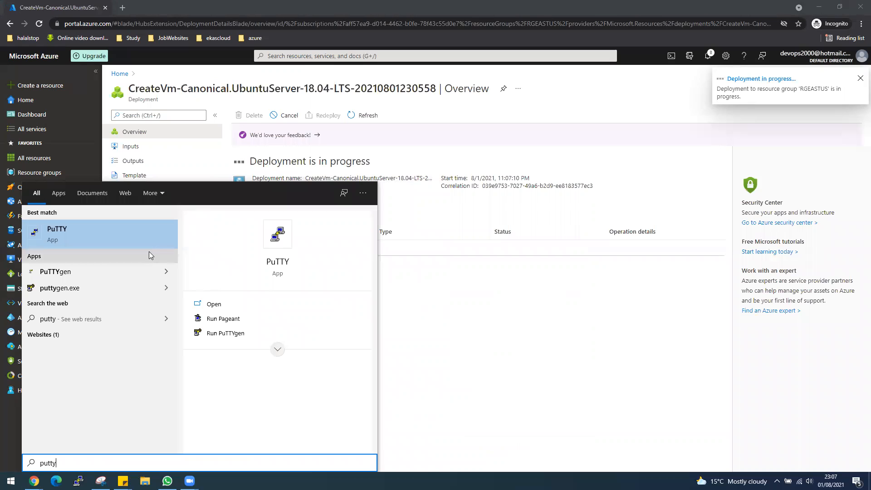
click(119, 231)
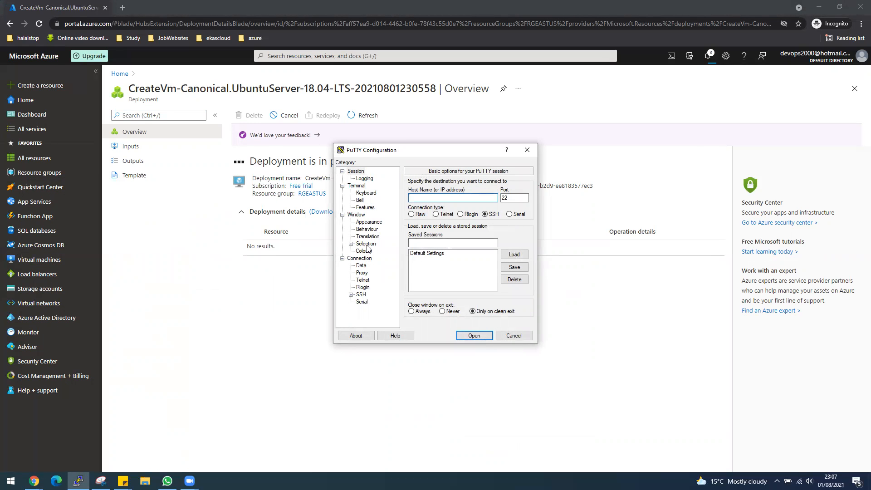
click(369, 222)
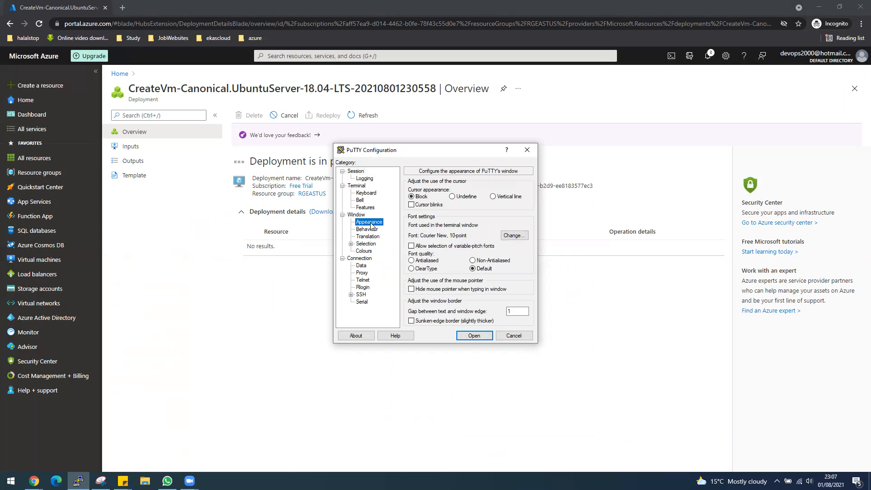
click(517, 234)
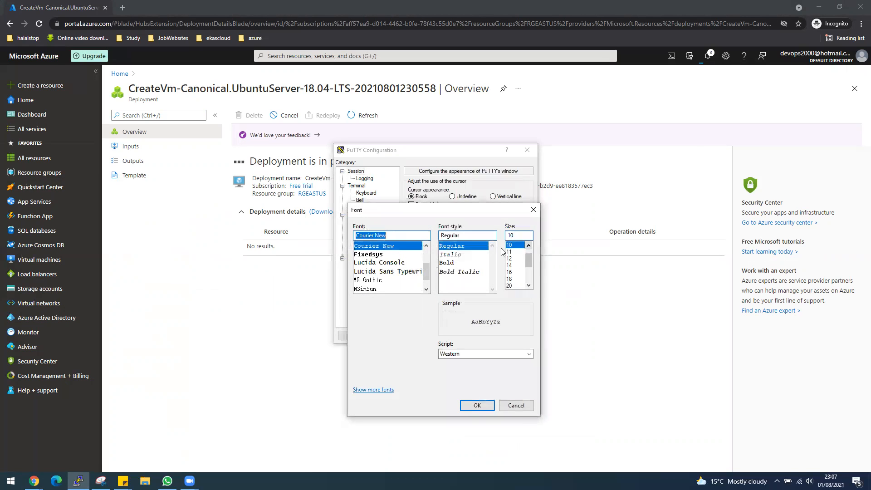
click(510, 265)
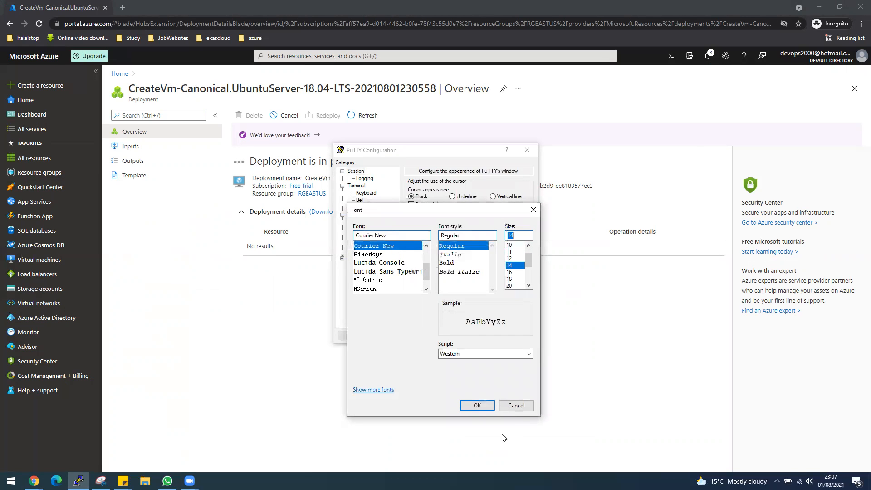
click(456, 263)
click(476, 405)
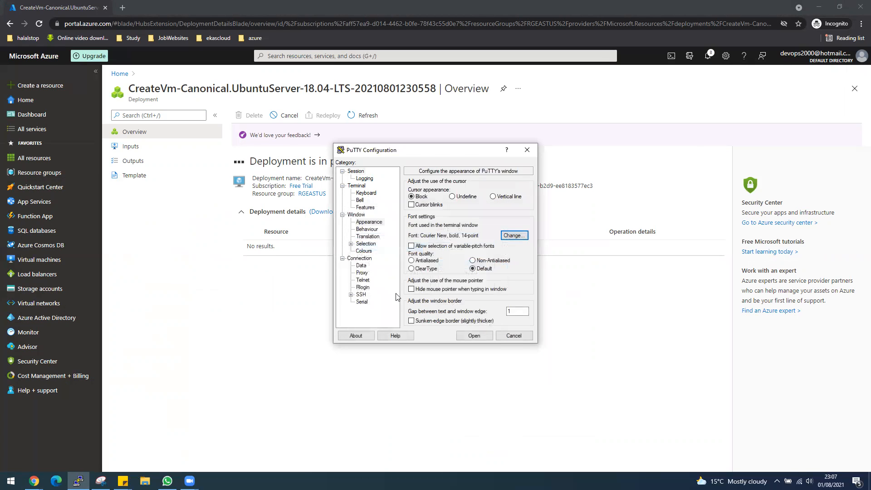
Step: Make PuTTY's Default Foreground dark green (0, 128, 0) and open the VM1-LB-EastUS overview
click(364, 251)
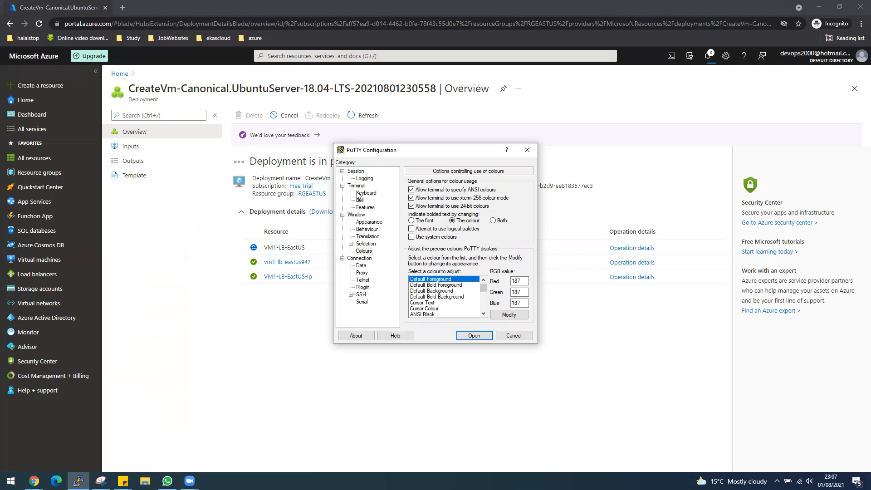
click(521, 317)
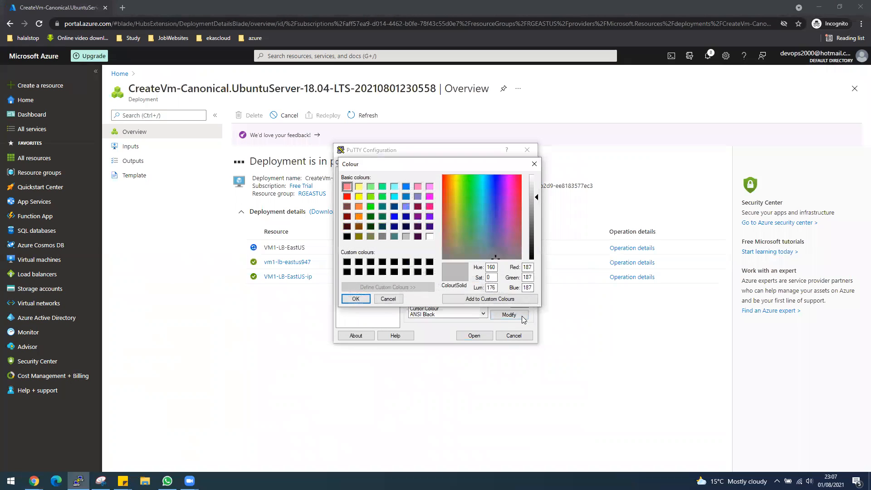
click(371, 216)
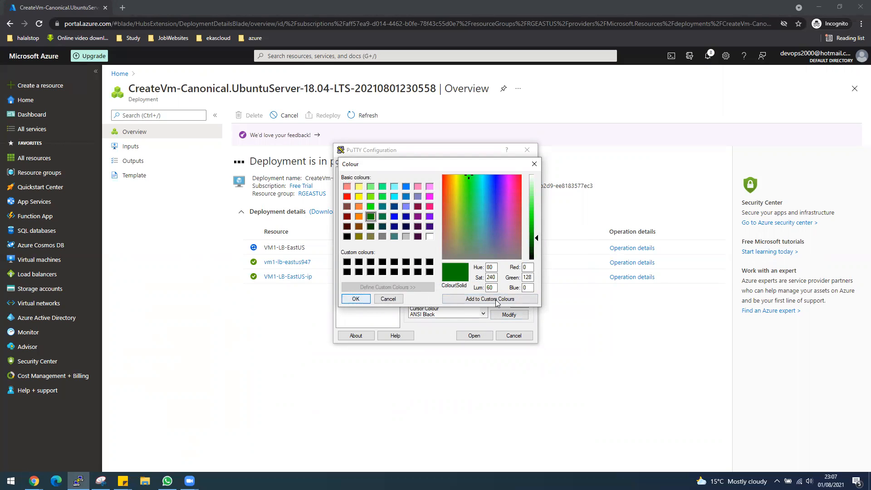
click(365, 300)
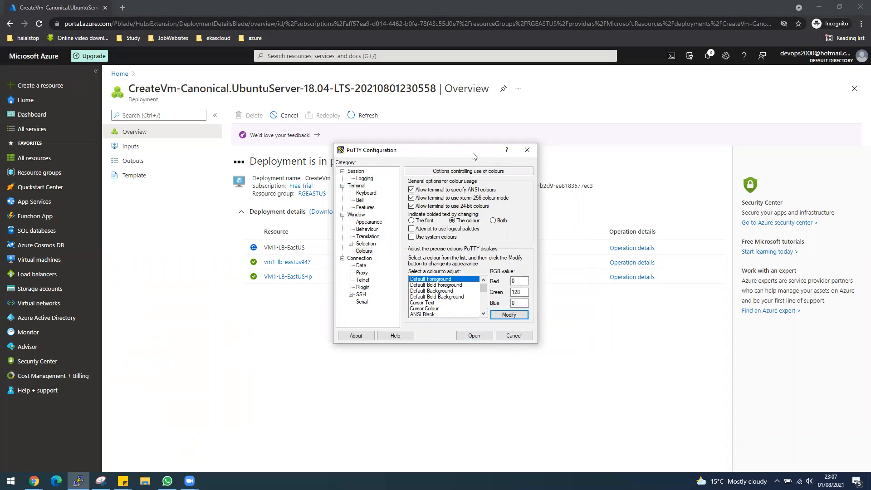
drag(474, 156, 144, 282)
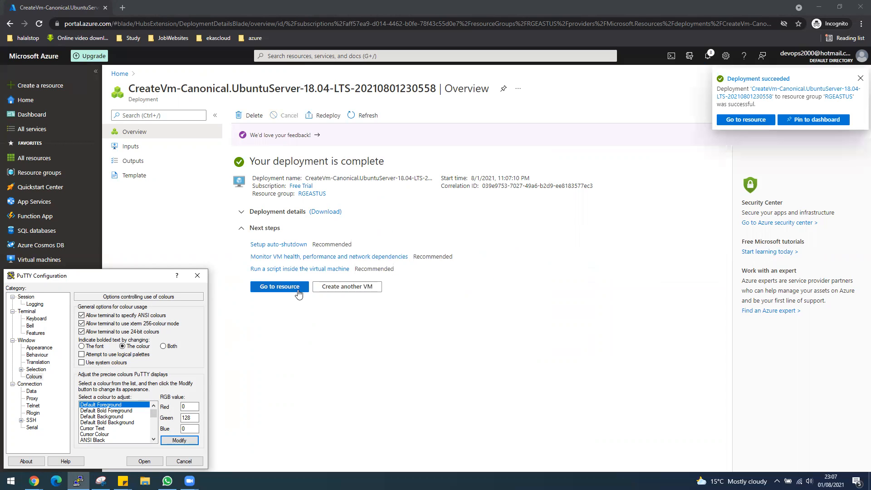
click(298, 293)
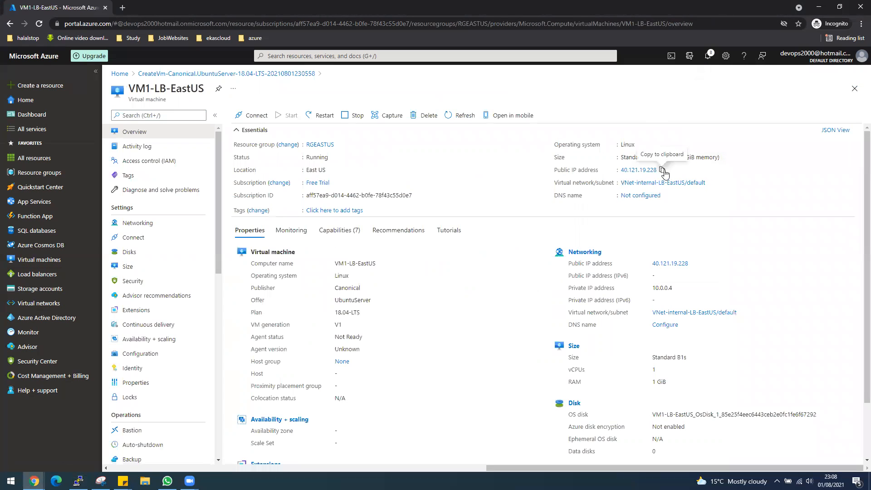
Step: Connect over SSH to the admin user at 40.121.19.228 and accept the host key
click(79, 480)
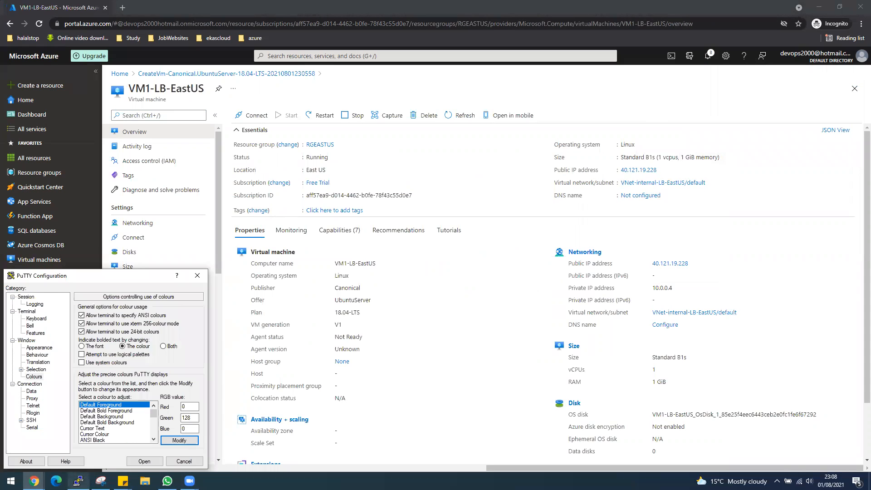
click(25, 297)
click(123, 323)
text(desktop)
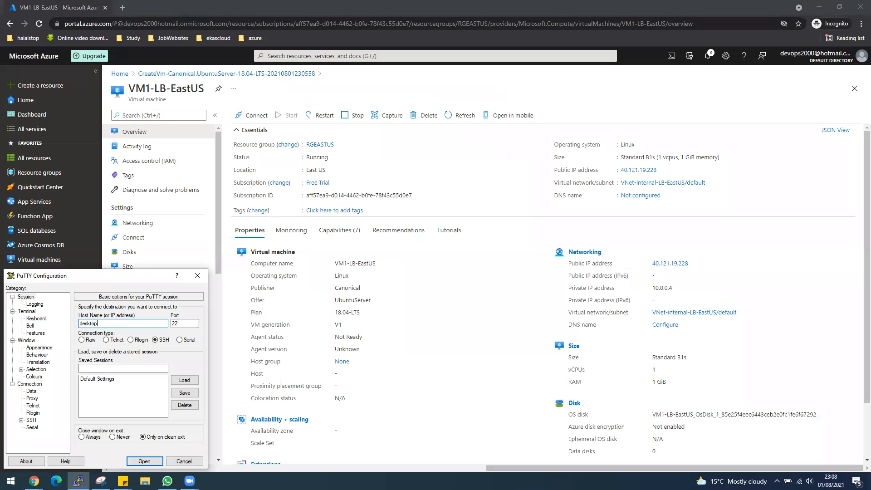
text(@)
text(40.121.19.228)
key(Return)
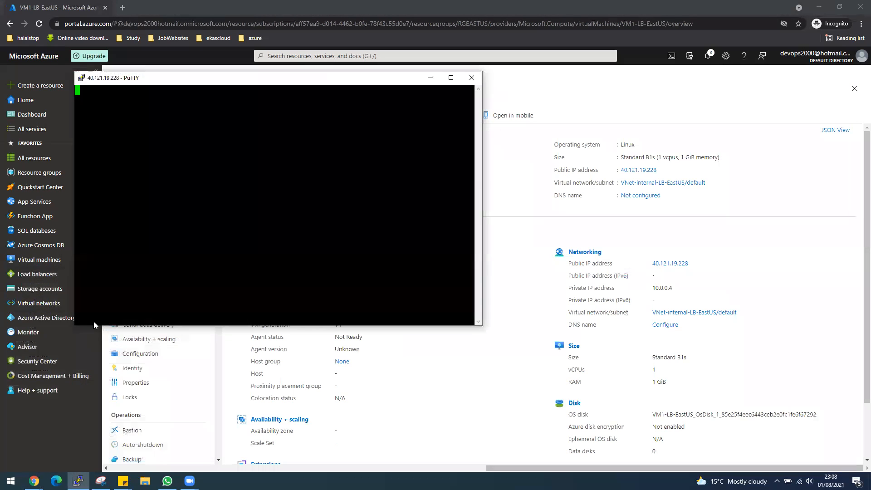
click(387, 301)
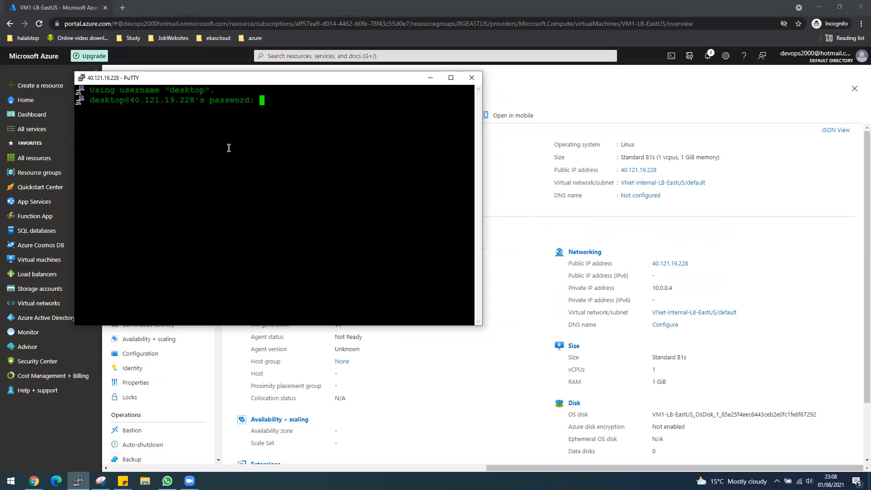
Step: Log in with the account password and clear the terminal screen
key(Return)
text(clear)
key(Return)
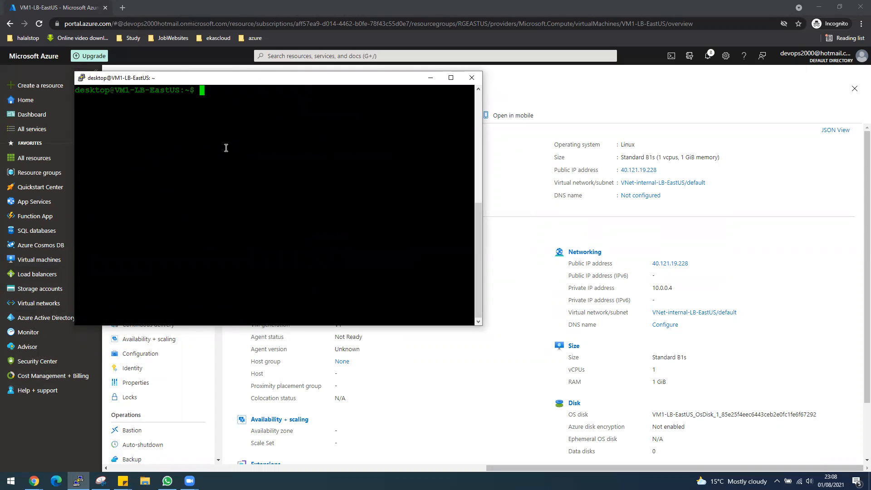
Step: Run apt update as the normal user, which fails with permission errors
text(apt update)
key(Return)
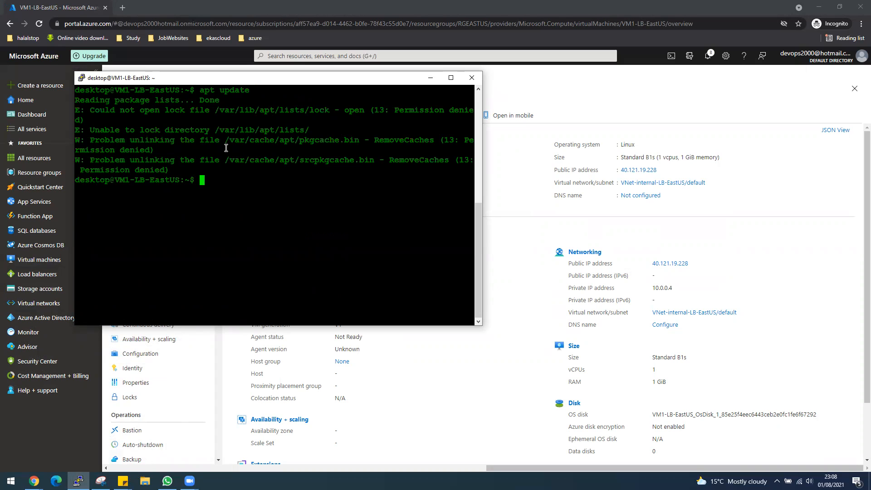
Step: Switch to a root shell with sudo -i and rerun apt update
key(Up)
key(BackSpace)
key(BackSpace)
key(BackSpace)
key(BackSpace)
key(BackSpace)
key(BackSpace)
key(BackSpace)
key(BackSpace)
key(BackSpace)
key(BackSpace)
text(sudo -i)
key(Return)
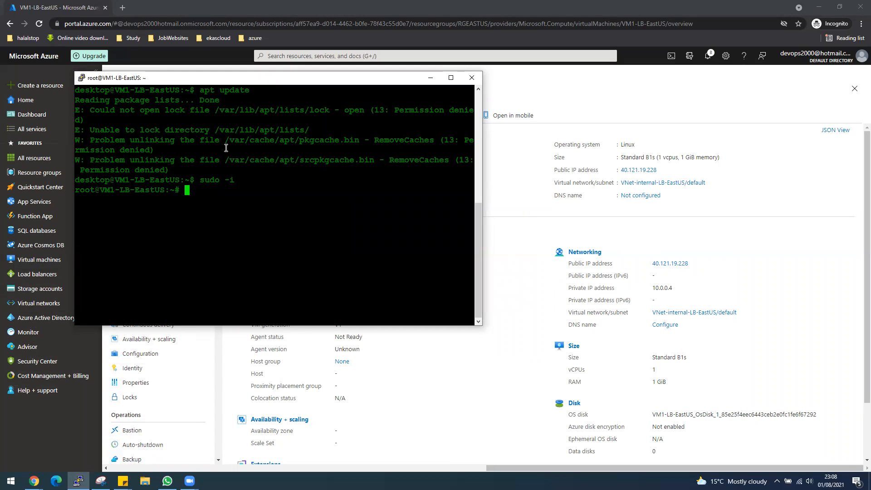
text(apt update)
key(Return)
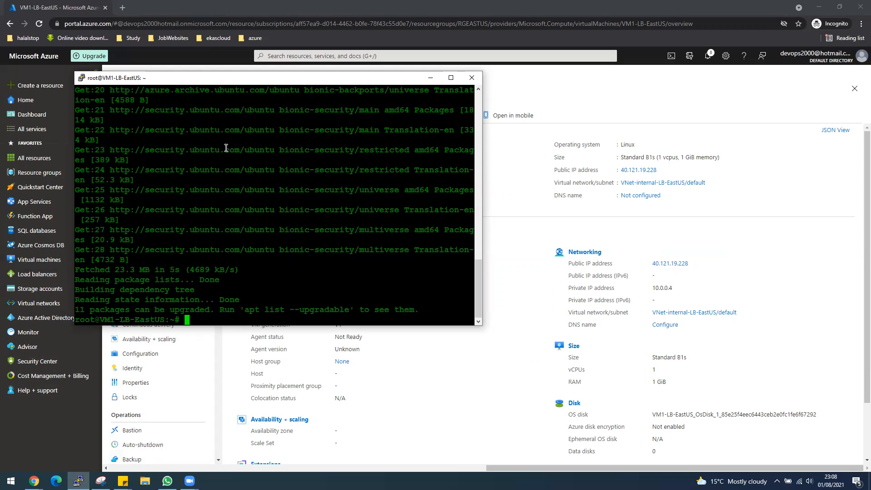
Step: Install Apache2 with apt install apache2 -y and enter the cd to /var/www/html
text(apt install apache2 -y)
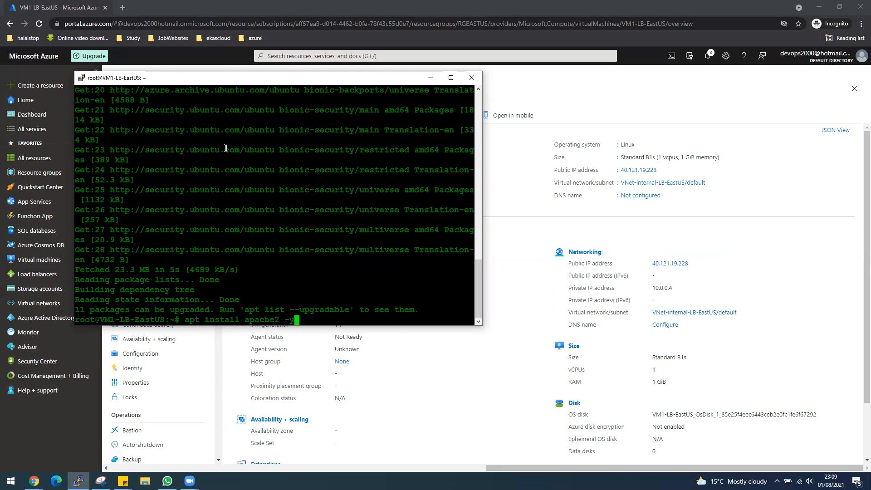
key(Return)
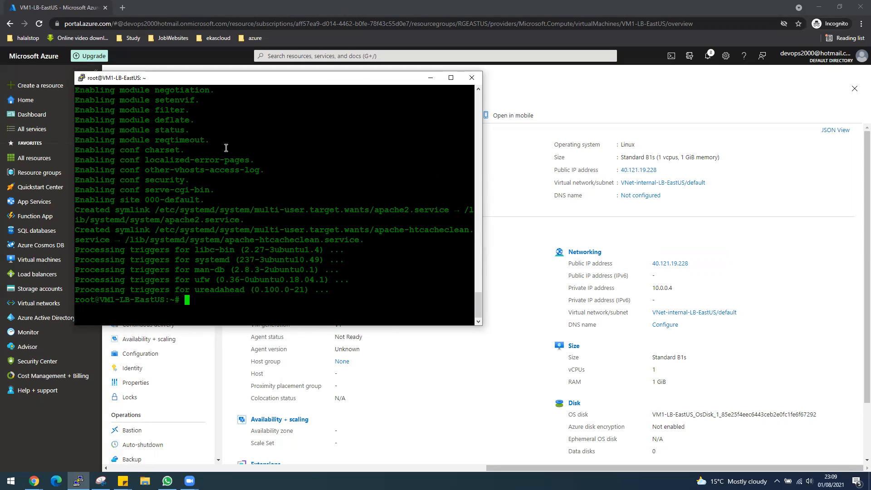
text(cd )
text(/var/)
text(www/h)
text(tl)
text(l)
Step: Move into /var/www/html and list its files with ls
key(Return)
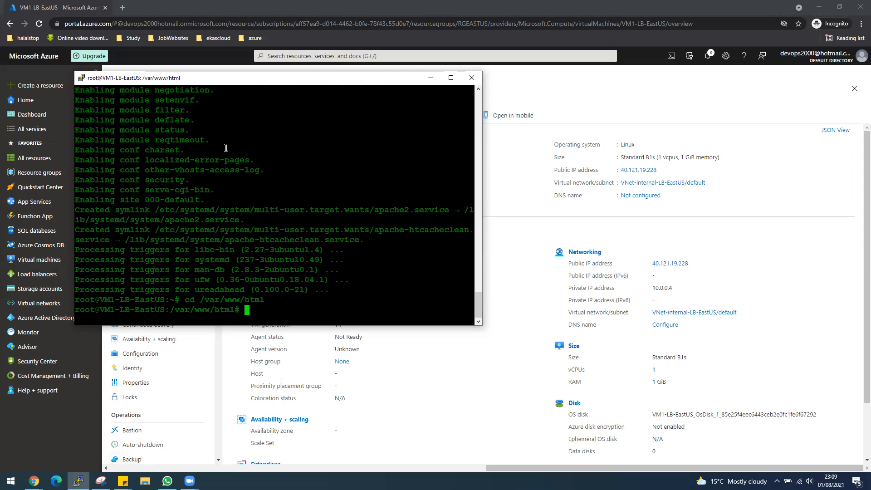
text(vim in)
key(BackSpace)
key(BackSpace)
key(BackSpace)
key(BackSpace)
key(BackSpace)
key(BackSpace)
text(ls)
key(Return)
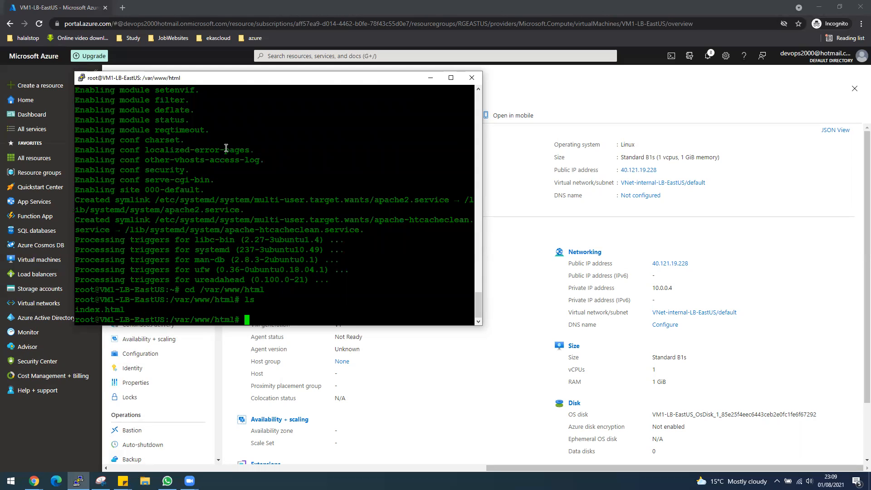
Step: Open index.html in vim, scroll down, and copy the VM's public IP 40.121.19.228
text(vim index.html)
key(Return)
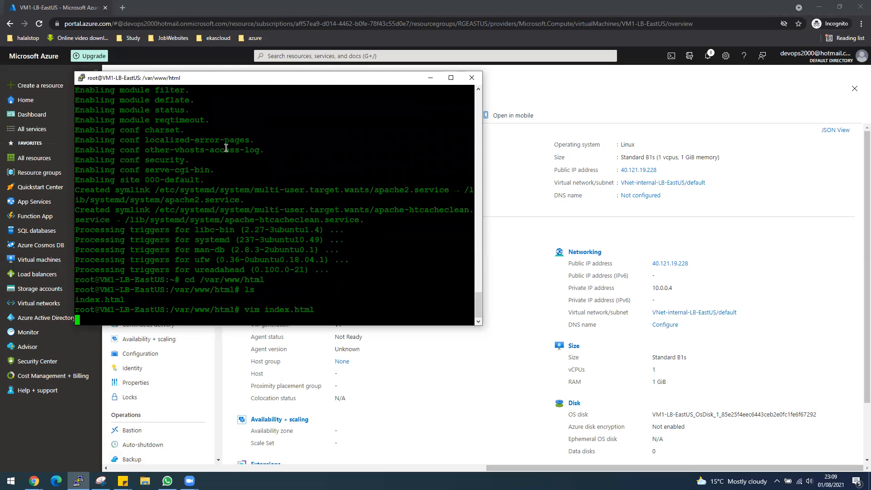
key(Down)
key(Down)
key(Down)
key(Down)
key(Down)
key(Down)
key(Down)
key(Down)
key(Down)
key(Down)
key(Down)
key(Down)
key(Down)
key(Down)
key(Down)
key(Down)
key(Down)
key(Down)
key(Down)
key(Down)
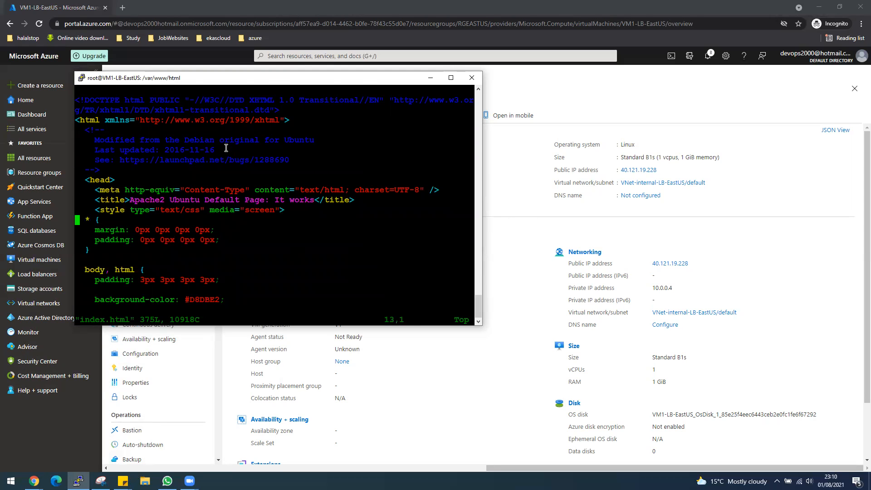
key(Down)
key(Down)
key(Down)
key(Down)
key(Down)
key(Down)
key(Down)
key(Down)
key(Down)
key(Down)
key(Down)
key(Down)
key(Down)
key(Down)
key(Down)
key(Down)
key(Down)
key(Down)
key(Down)
key(Down)
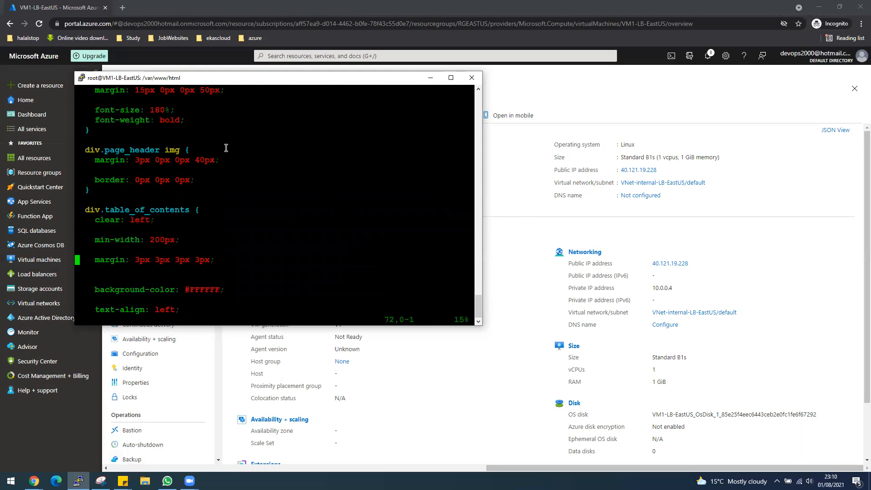
key(Down)
key(Down)
key(Down)
key(Down)
key(Down)
key(Down)
key(Down)
key(Down)
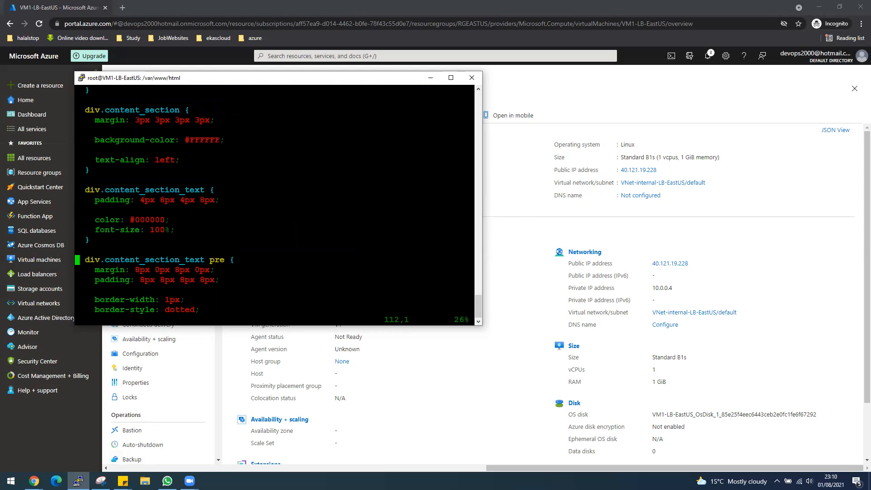
click(663, 170)
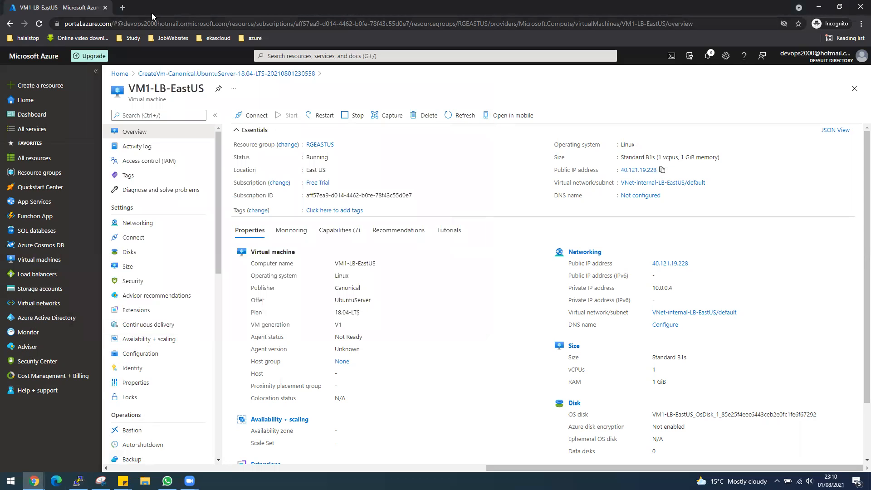
Step: Paste 40.121.19.228 into a new Chrome tab to show the Apache2 Ubuntu Default Page
click(122, 7)
right_click(129, 23)
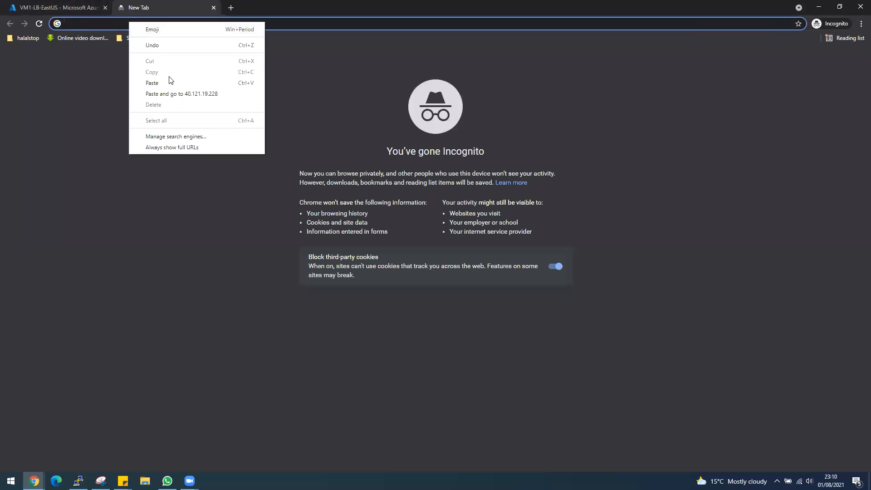
click(169, 81)
key(Return)
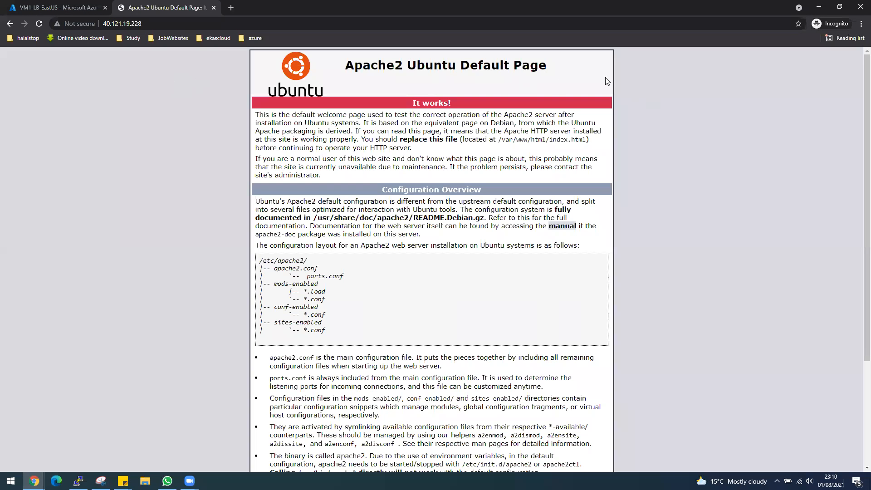
drag(465, 66, 528, 66)
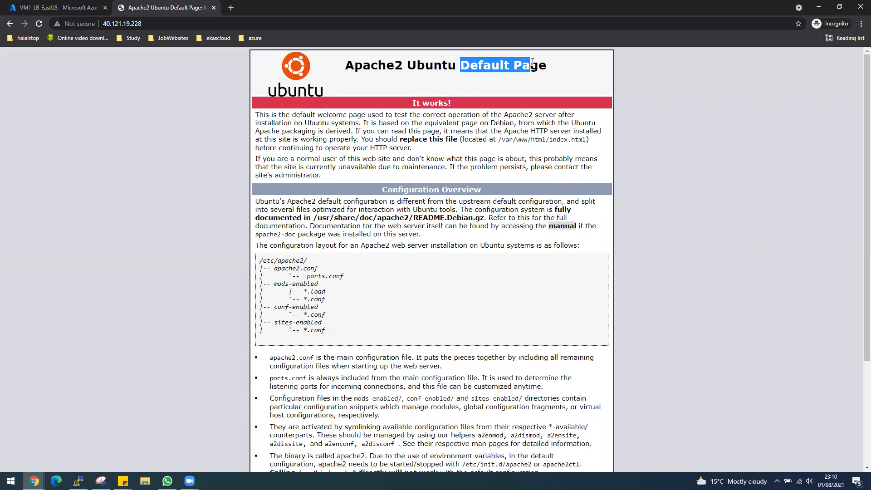
click(64, 10)
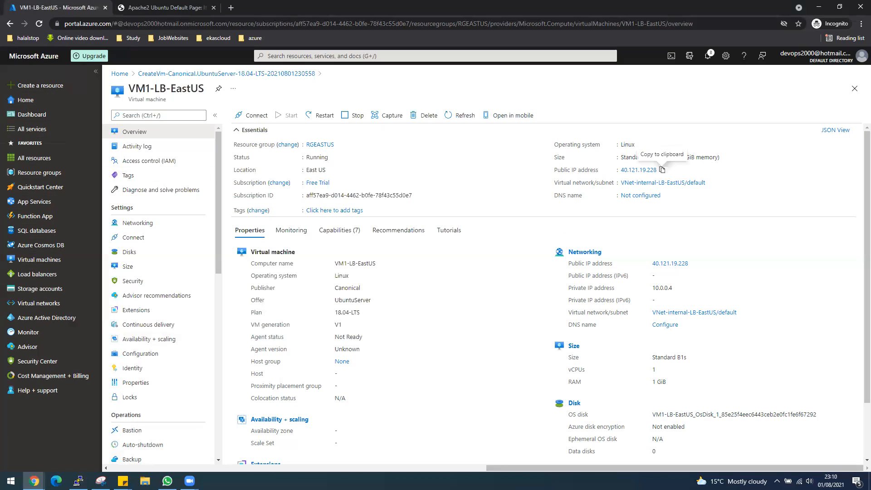
mouse_move(166, 479)
mouse_move(34, 480)
Step: Move the vim cursor down index.html to the page heading line
click(78, 481)
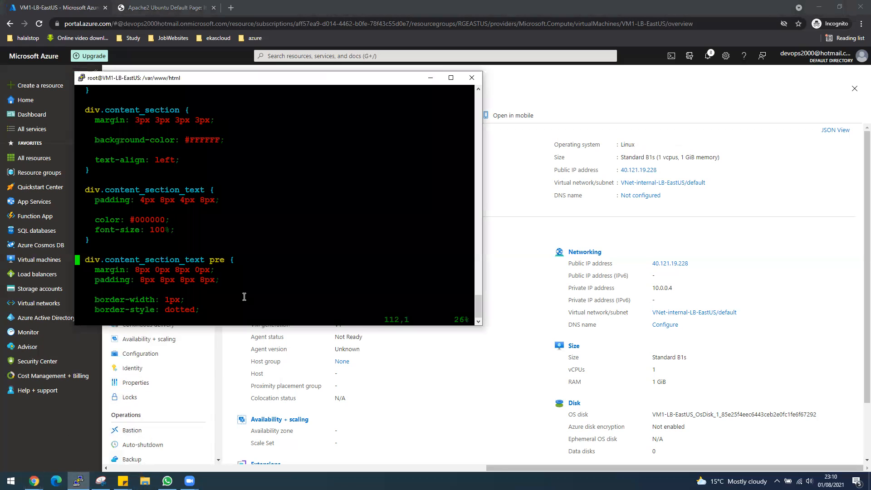
key(Down)
key(Down)
key(Down)
key(Down)
key(Down)
key(Down)
key(Down)
key(Down)
key(Down)
key(Down)
key(Down)
key(Down)
key(Down)
key(Down)
key(Down)
key(Down)
key(Down)
key(Down)
key(Down)
key(Down)
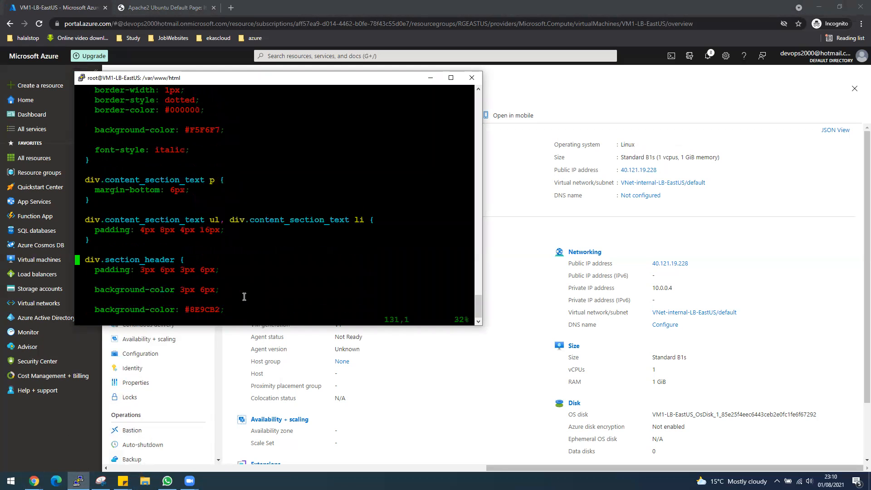
key(Down)
key(Down)
key(Down)
key(Down)
key(Down)
key(Down)
key(Down)
key(Down)
key(Down)
key(Down)
key(Down)
key(Down)
key(Down)
key(Down)
key(Down)
key(Down)
key(Down)
key(Down)
key(Down)
key(Down)
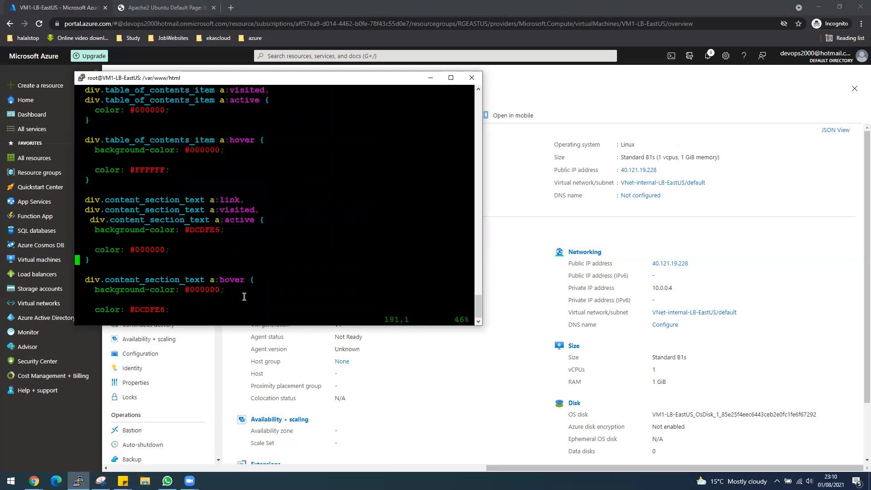
key(Down)
key(Down)
key(Down)
key(Down)
key(Down)
key(Down)
key(Down)
key(Down)
key(Down)
key(Down)
key(Down)
key(Down)
key(Down)
key(Down)
key(Down)
key(Down)
key(Down)
key(Up)
key(Up)
key(Up)
key(Up)
key(Up)
key(Up)
key(Up)
key(Up)
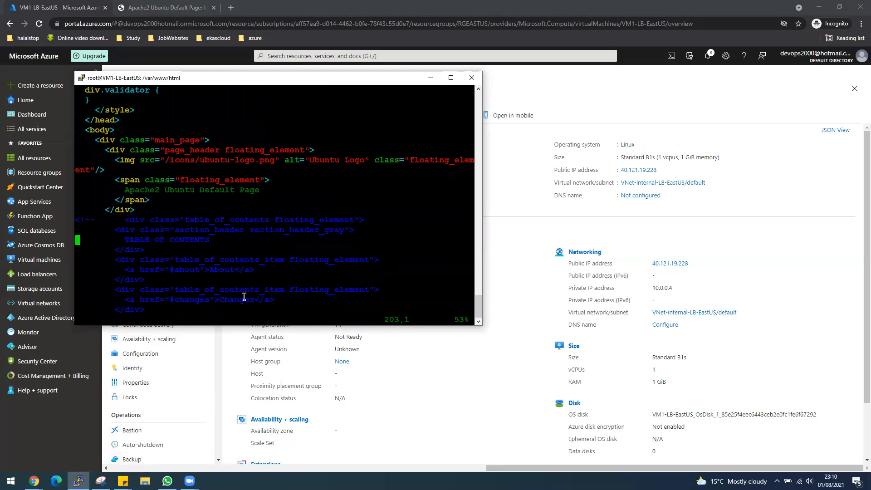
key(Up)
key(Up)
key(Up)
key(Down)
key(Down)
key(Down)
key(Down)
key(Right)
Step: Append -VM1 to the heading text and save index.html with :wq
key(Right)
key(Right)
key(Right)
key(Right)
key(Right)
key(Right)
key(Right)
key(Right)
key(Right)
key(Right)
key(Right)
key(Right)
key(Right)
key(Right)
key(Right)
key(Right)
key(Right)
key(Right)
key(Right)
key(Right)
key(i)
key(Right)
text(-Vm1)
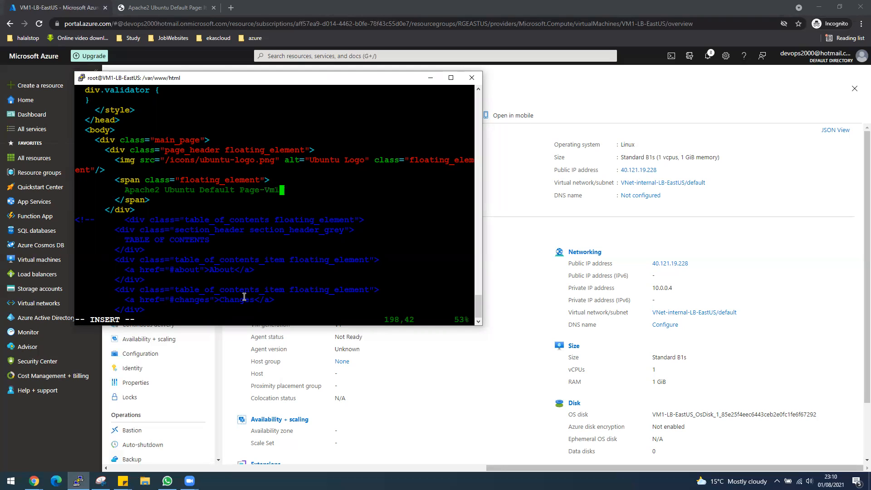
key(BackSpace)
key(BackSpace)
text(M1)
key(Escape)
text(:wq)
key(Return)
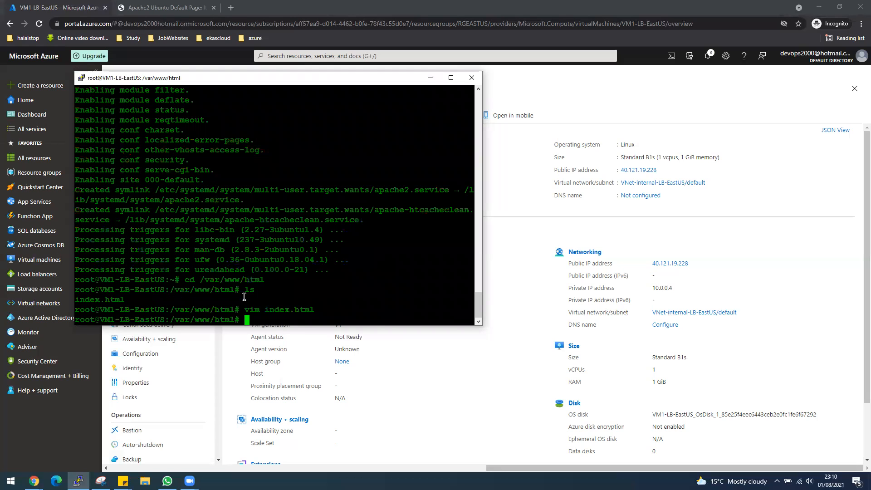
click(144, 8)
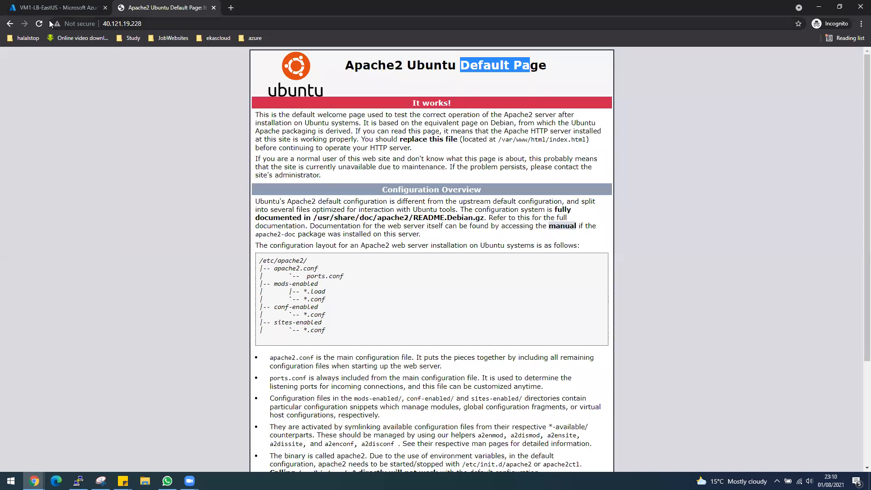
Step: Reload the Apache page to verify the heading 'Apache2 Ubuntu Default Page-VM1'
click(42, 26)
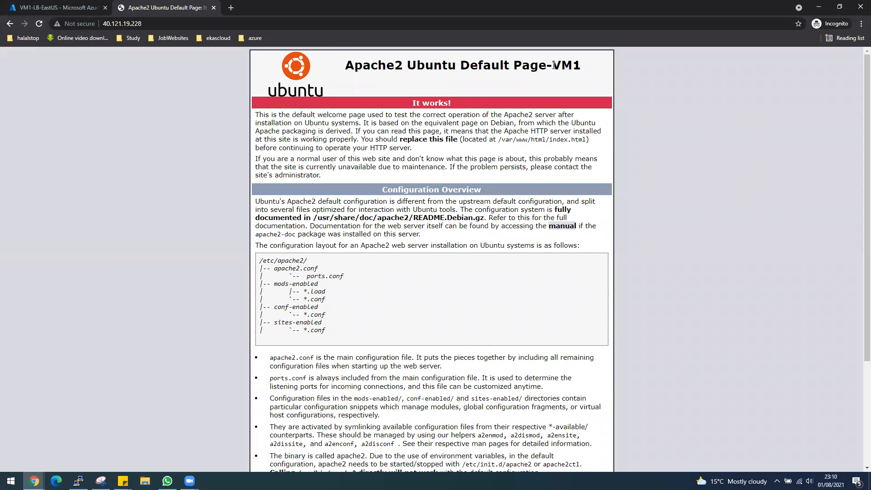
drag(552, 66, 582, 70)
click(85, 10)
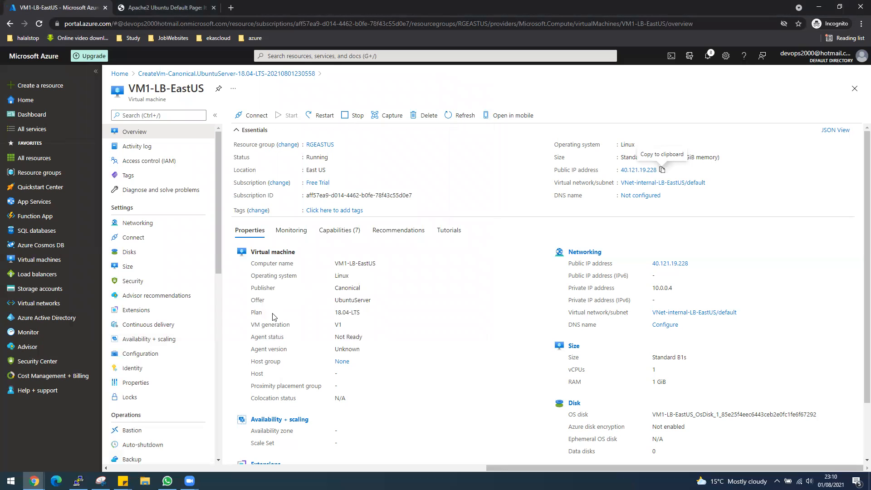
Step: Start a new VM in resource group RGEASTUS named VM2-LB-EastUS
click(39, 259)
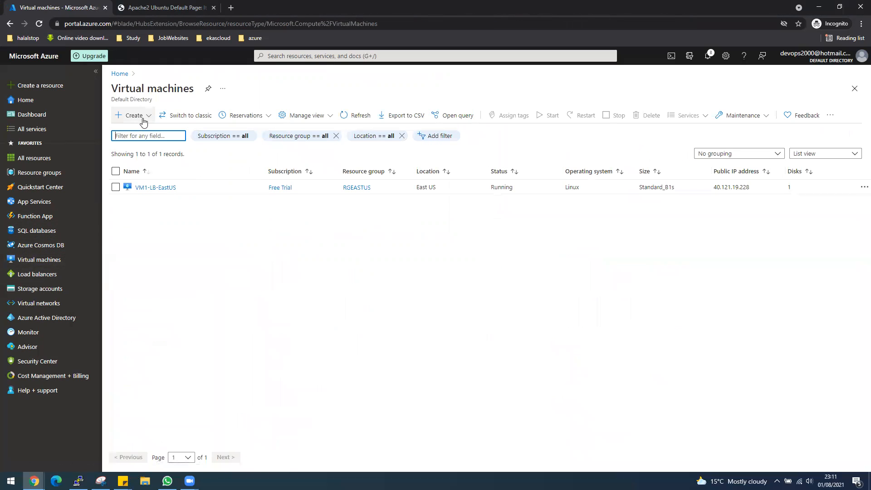
click(144, 120)
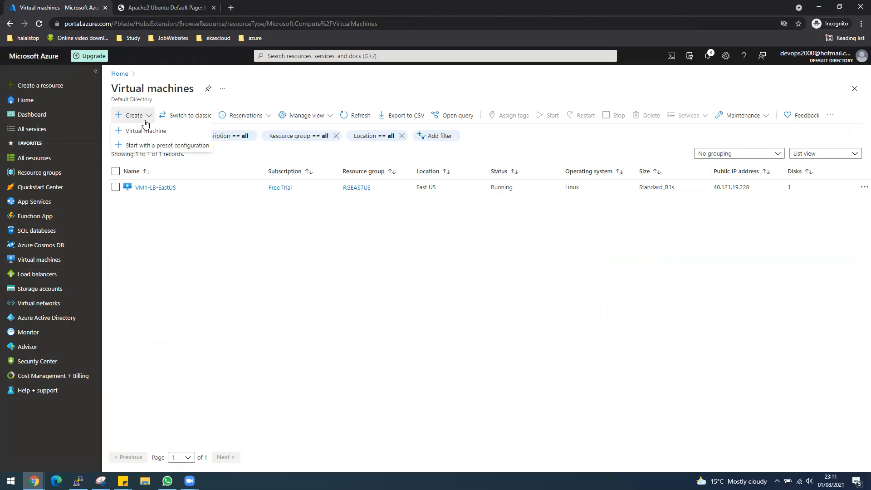
click(144, 131)
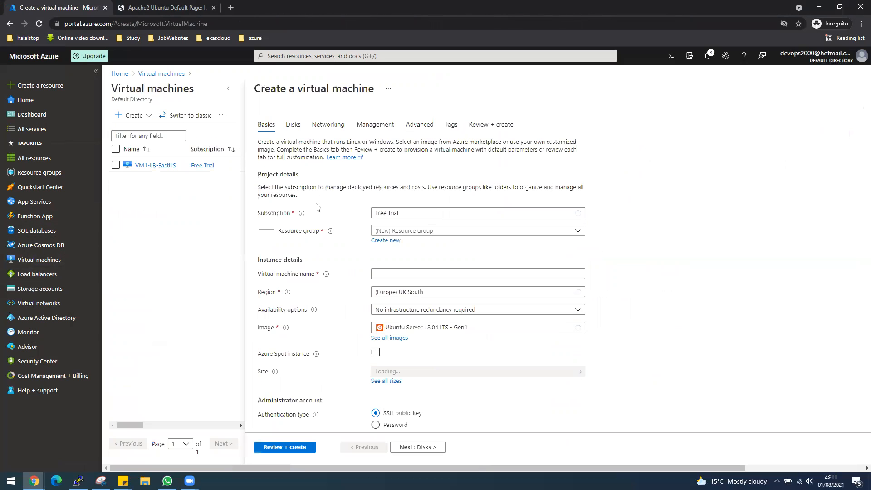
click(445, 231)
click(412, 276)
click(410, 273)
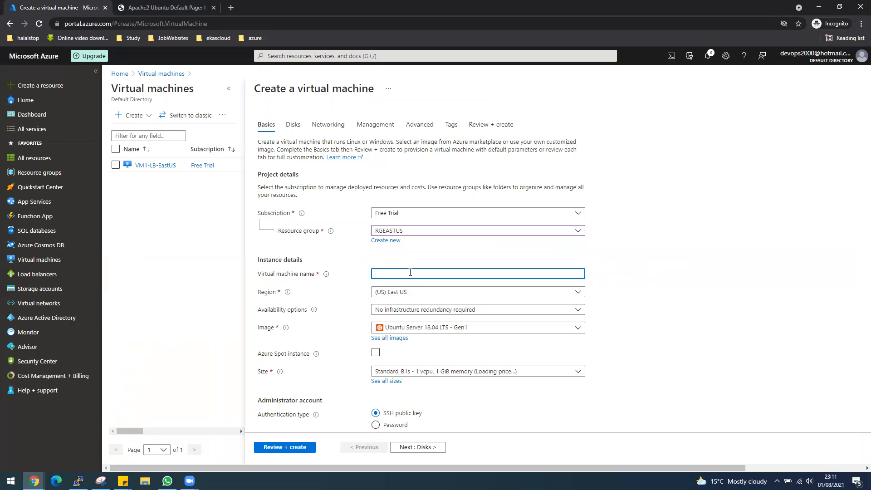
text(VM2-L)
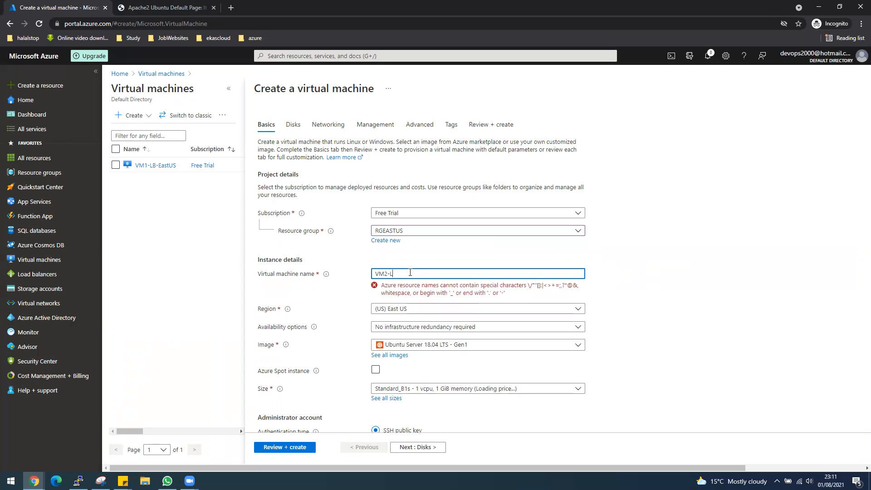
text(stUS)
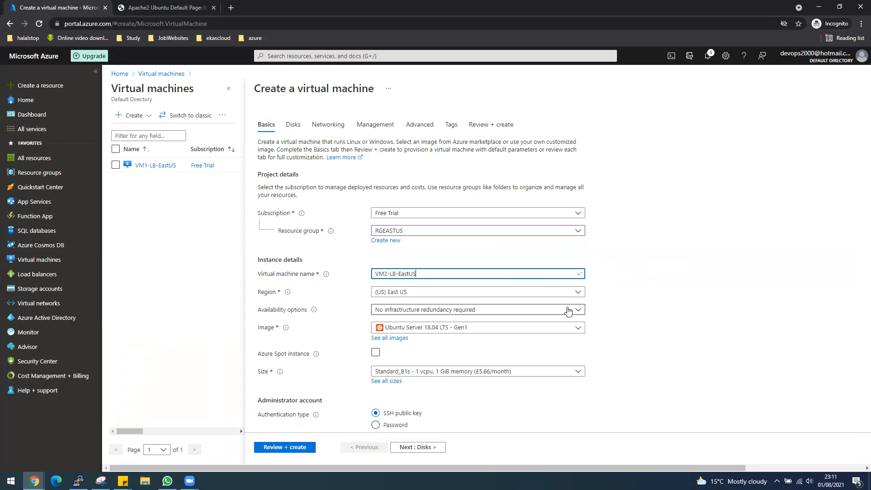
Step: Place it in availability set AVSet-LB-EastUS with password authentication and admin credentials
click(427, 310)
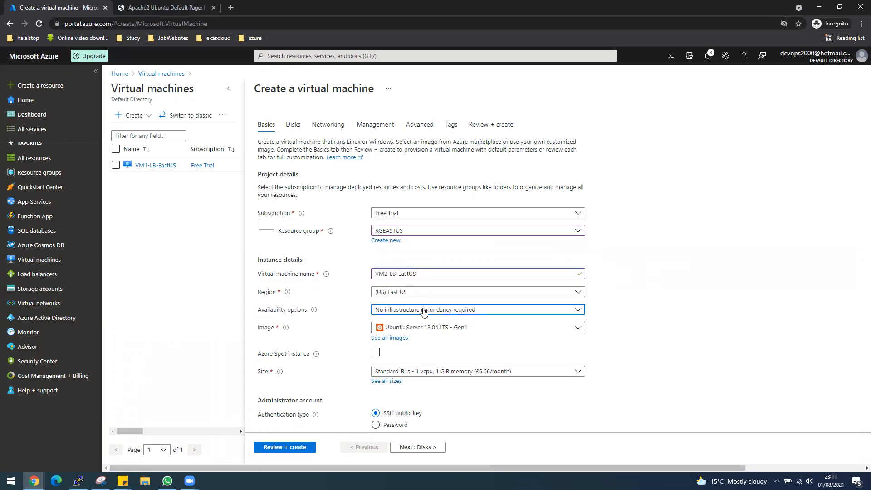
click(404, 389)
click(410, 327)
click(399, 342)
scroll(643, 353, down, 1)
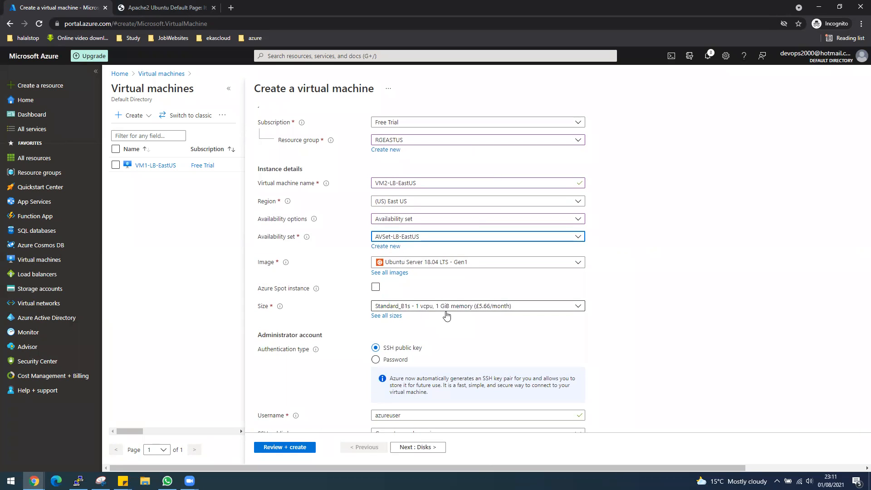
click(402, 361)
click(424, 376)
text(desktop)
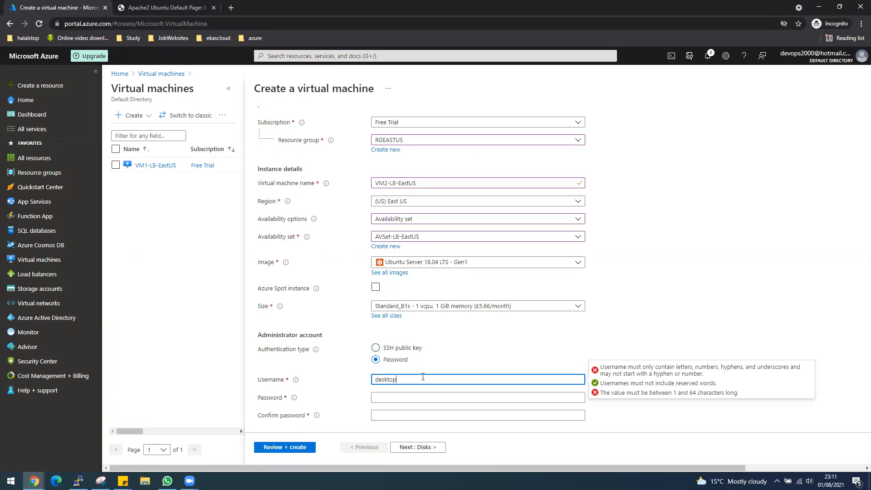
key(Tab)
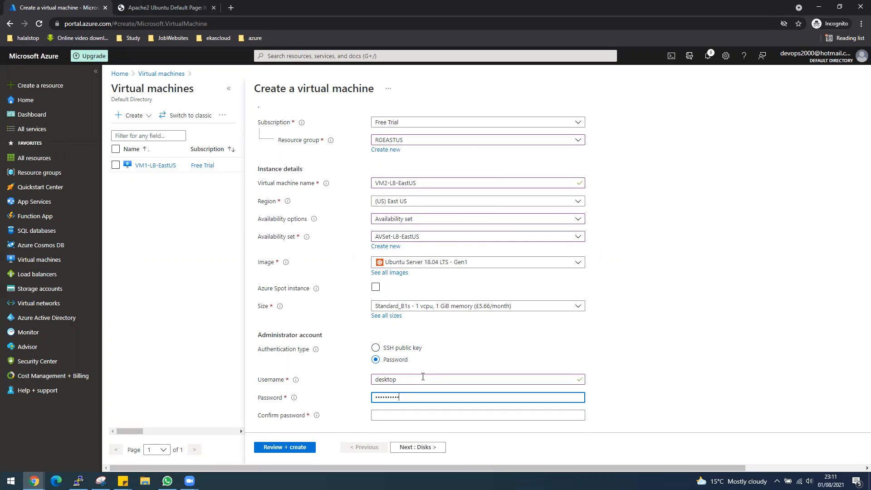
key(Tab)
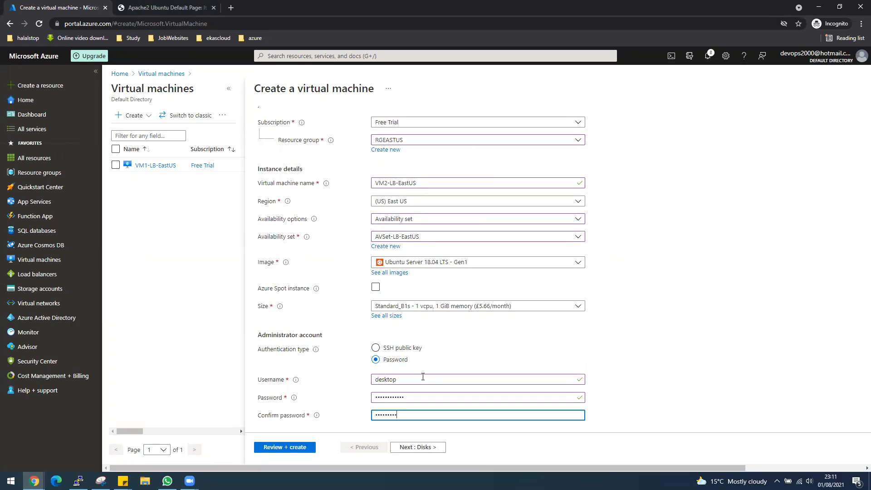
Step: Set public inbound ports to None, disable boot diagnostics, and run Review + create validation
scroll(422, 376, down, 2)
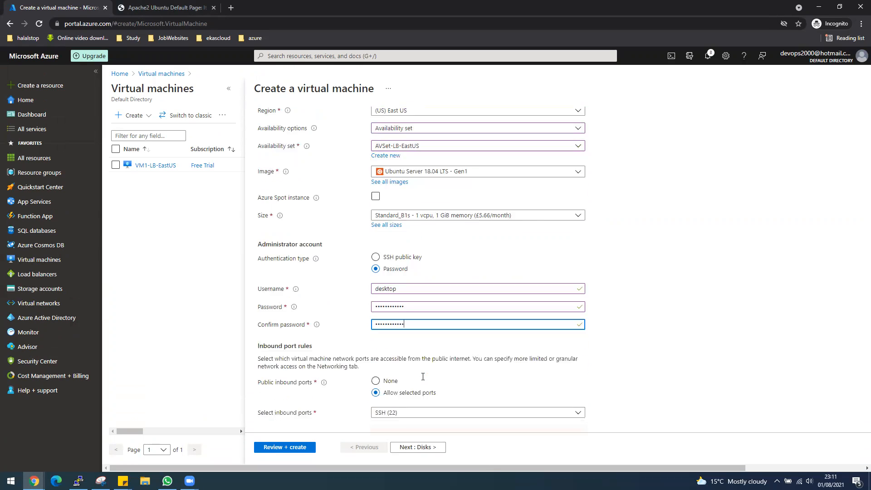
click(391, 382)
scroll(408, 385, down, 1)
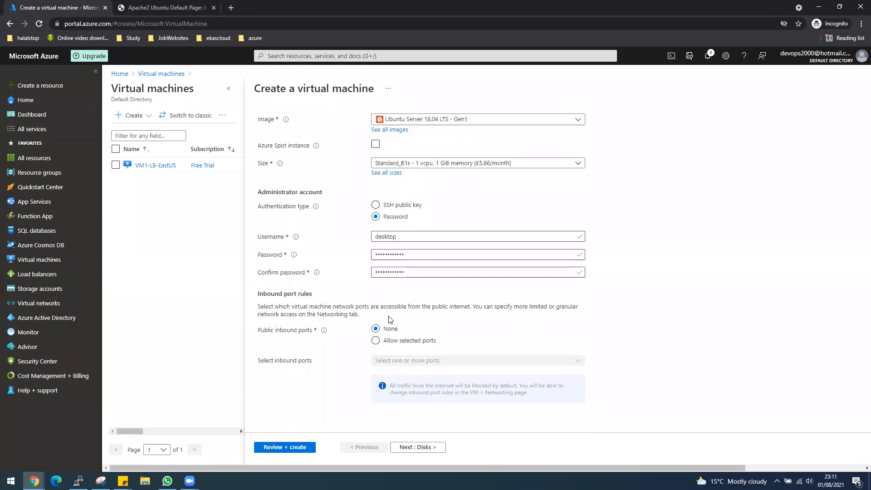
scroll(456, 340, up, 2)
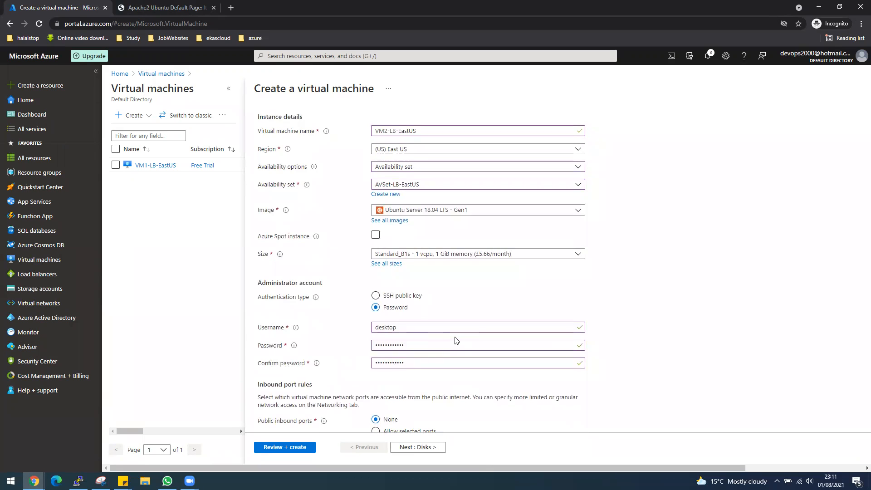
scroll(456, 340, up, 1)
scroll(456, 341, up, 1)
scroll(453, 339, down, 4)
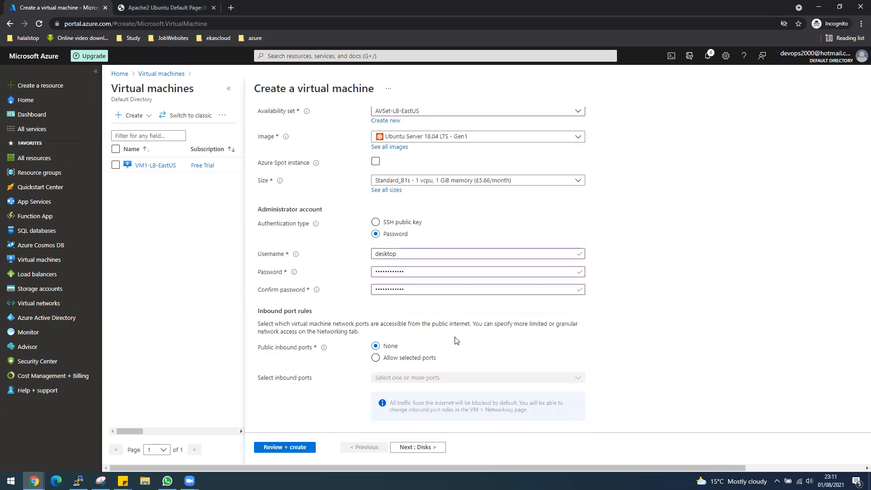
click(429, 449)
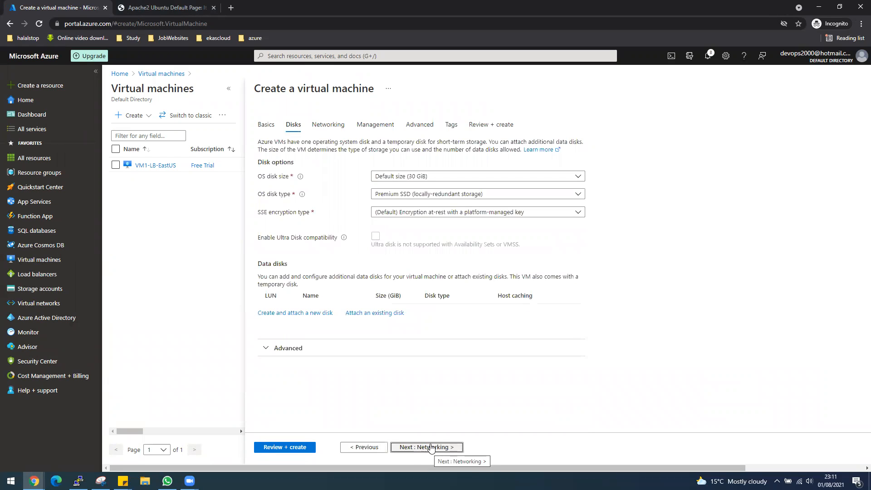
click(427, 450)
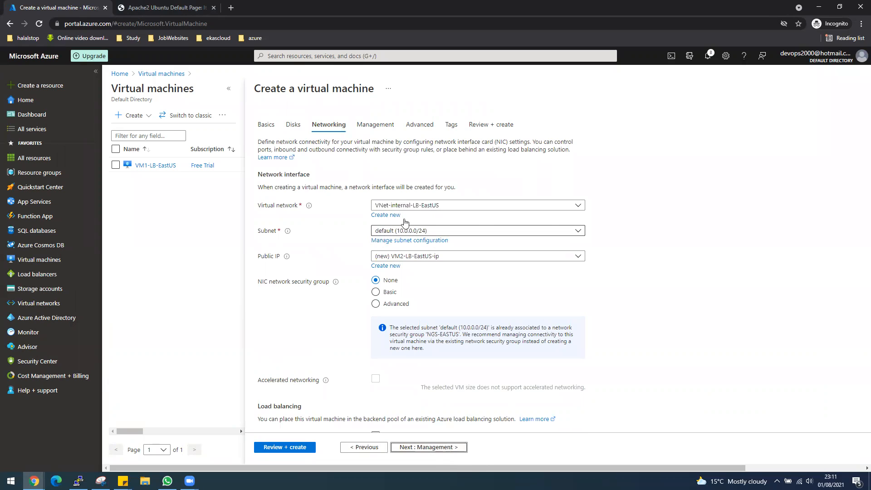
click(454, 449)
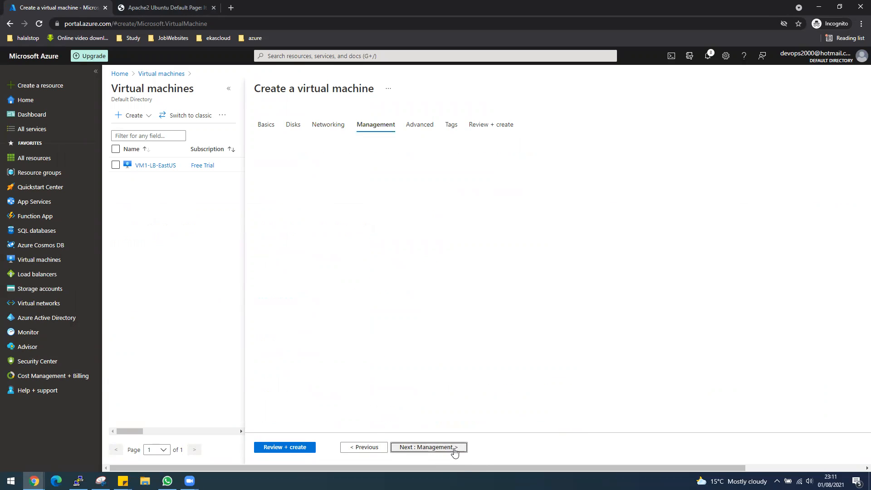
click(388, 263)
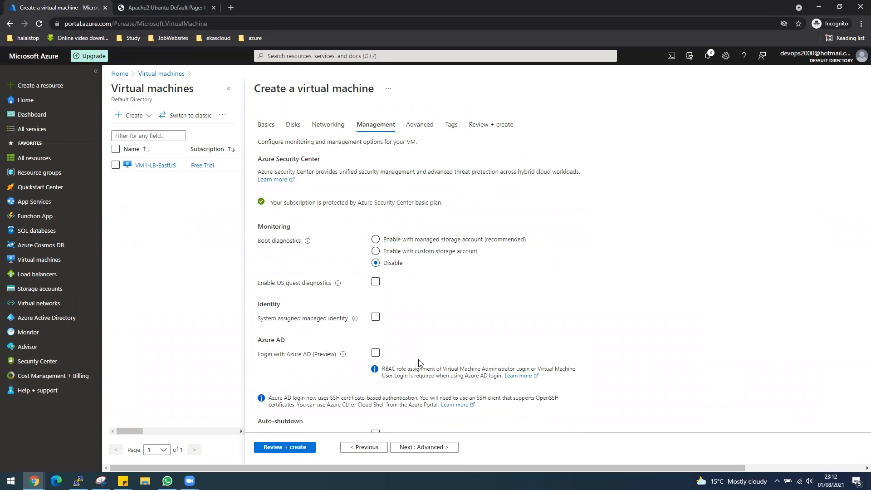
click(298, 450)
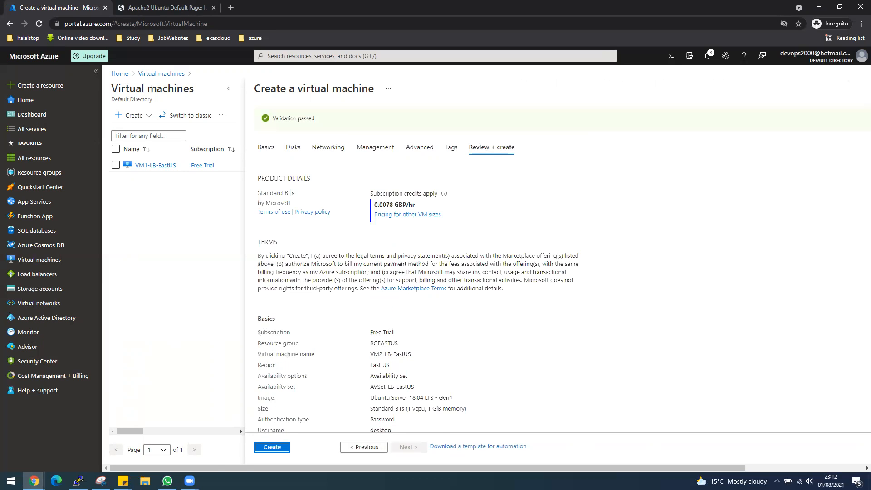
Step: Create VM2-LB-EastUS to start its deployment
click(274, 448)
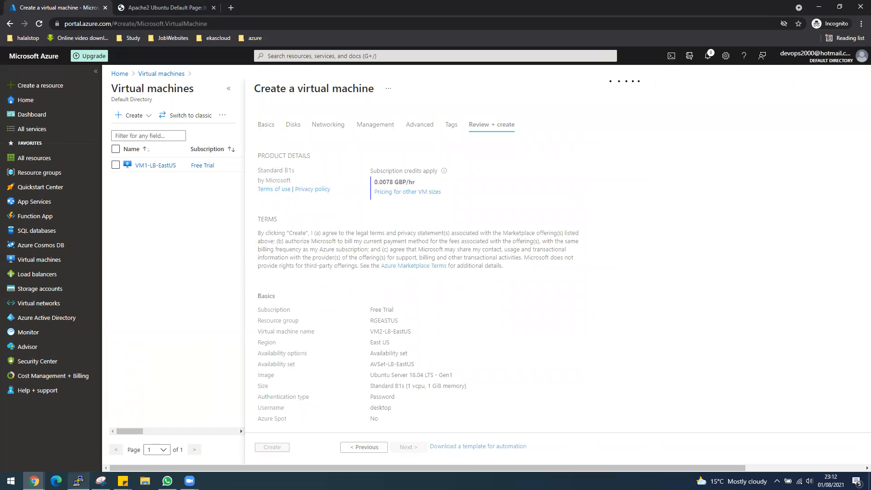
right_click(78, 481)
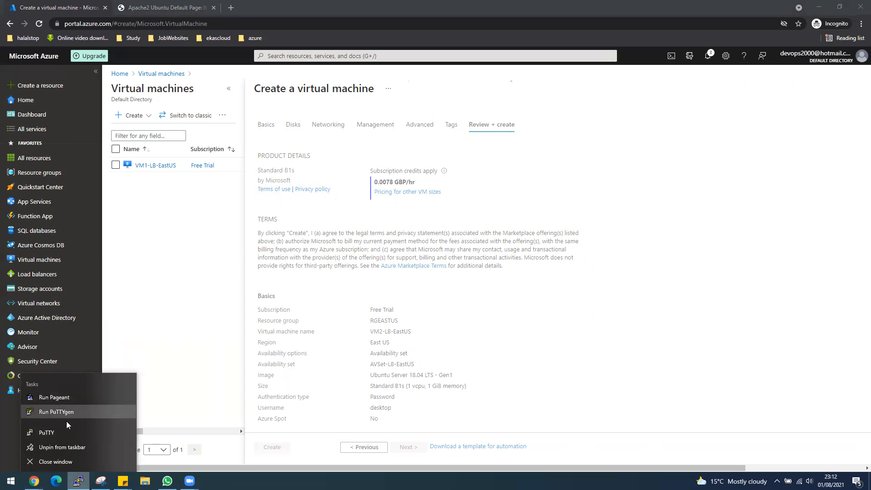
click(11, 481)
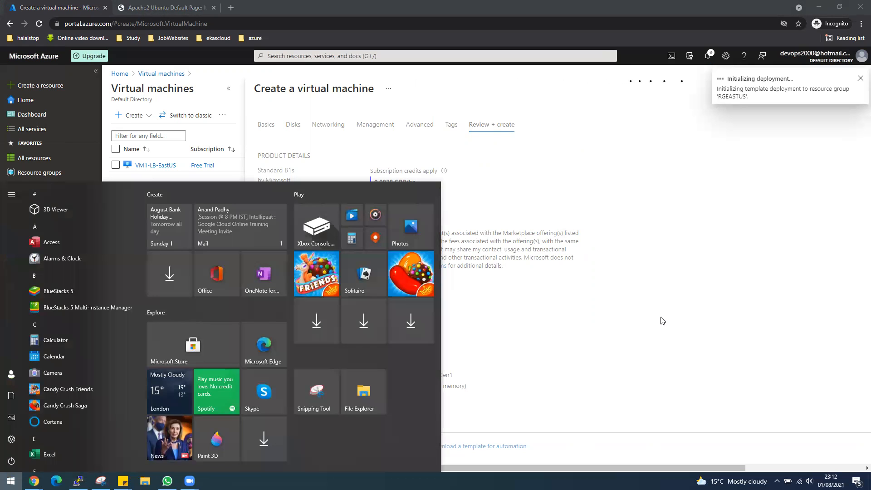
click(662, 321)
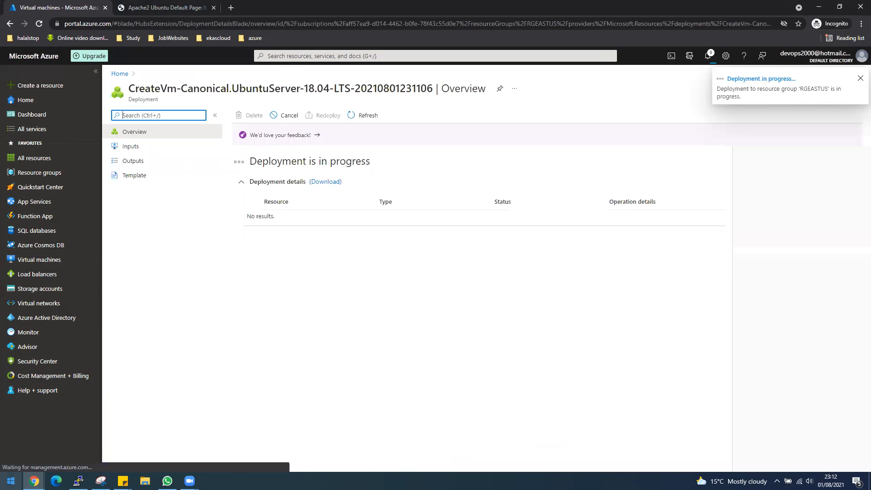
Step: Launch PuTTY from Windows search
key(super)
text(putty)
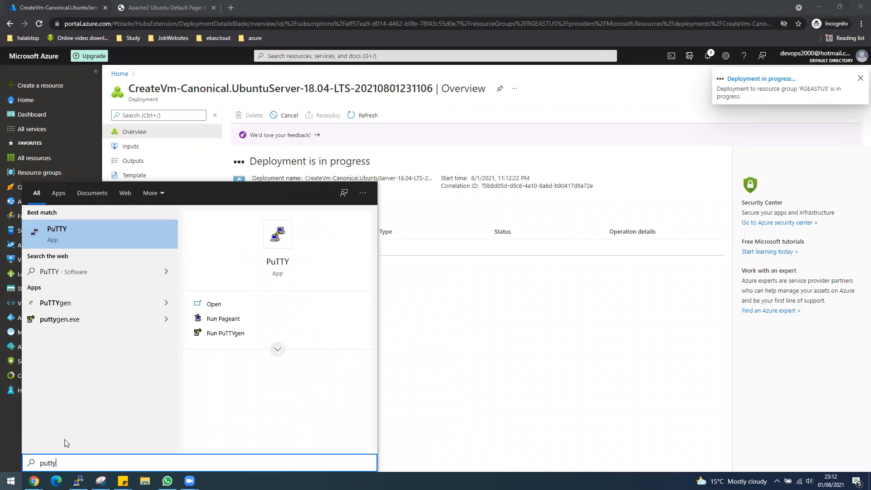
click(108, 223)
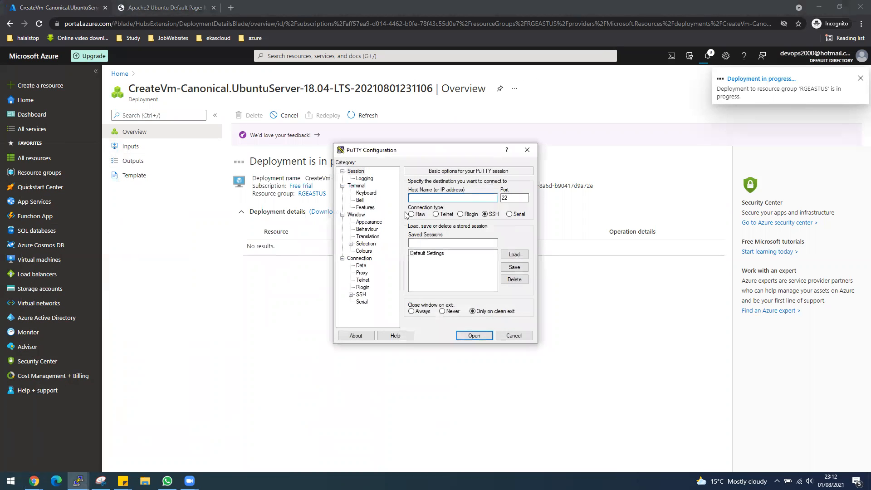
Step: Set the PuTTY terminal font to bold, size 14
drag(419, 153, 608, 167)
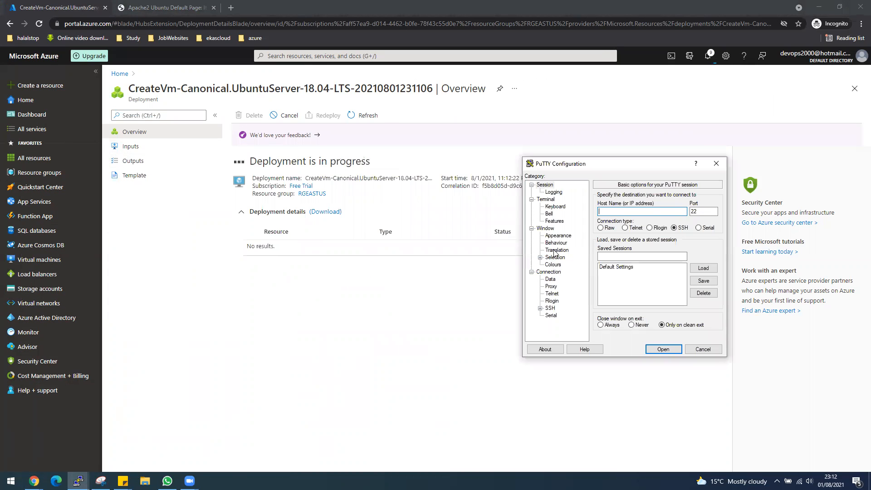
click(558, 236)
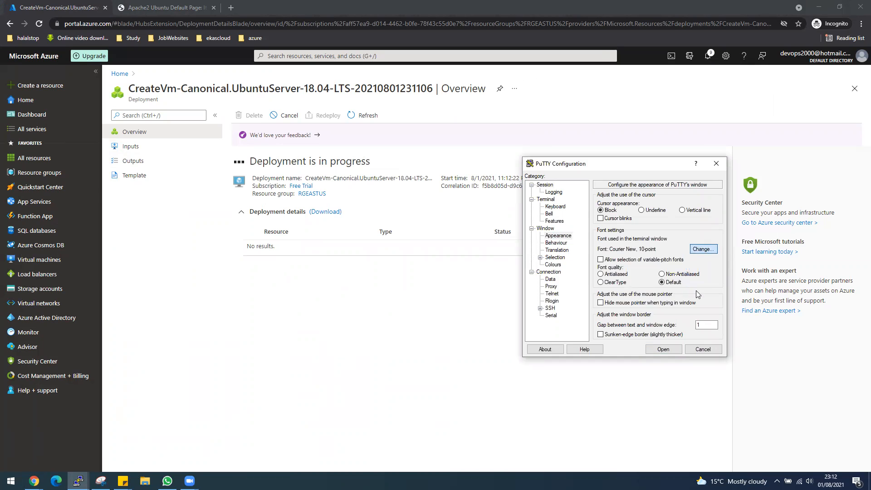
click(704, 249)
click(698, 279)
click(636, 276)
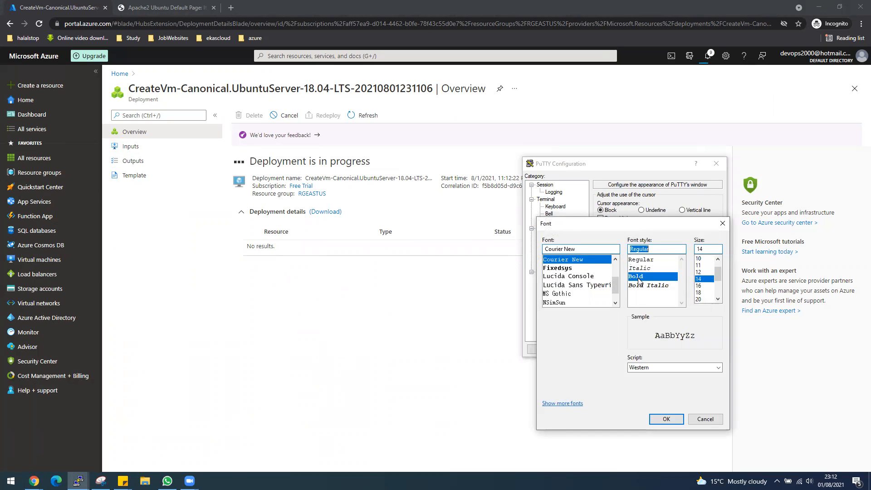
click(666, 418)
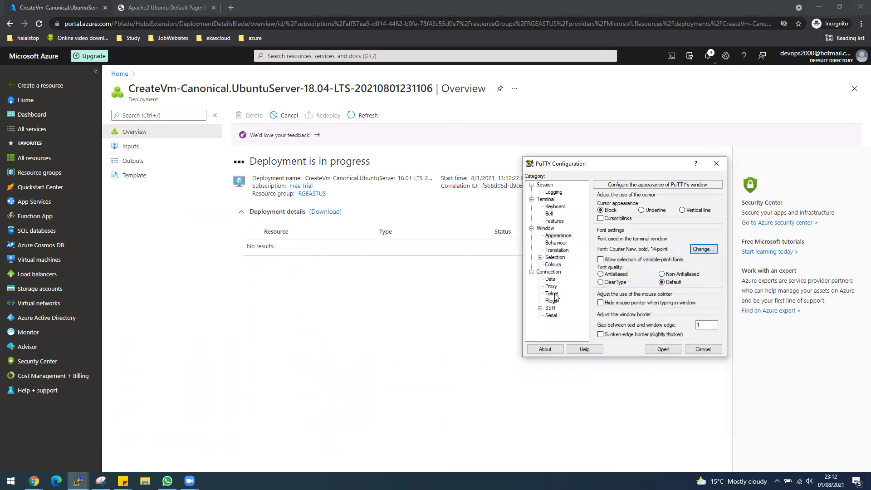
Step: Change PuTTY's default foreground text colour to orange, back on the Session settings
click(553, 264)
click(641, 293)
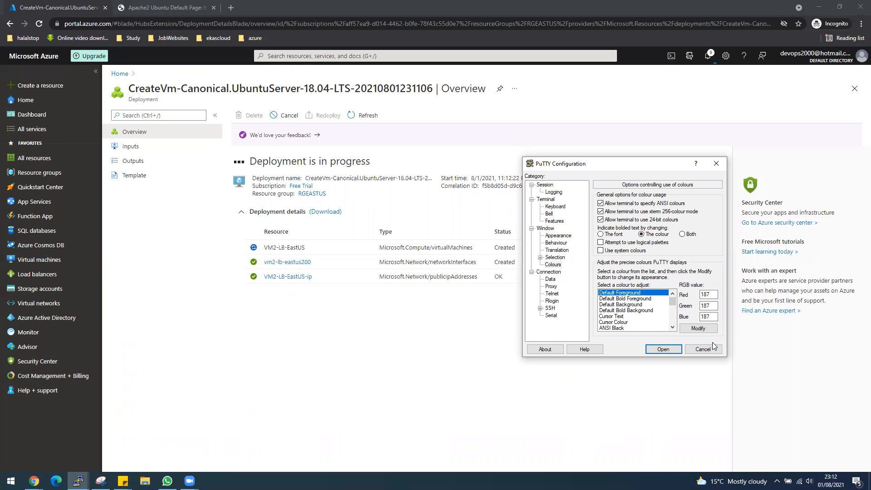
click(700, 330)
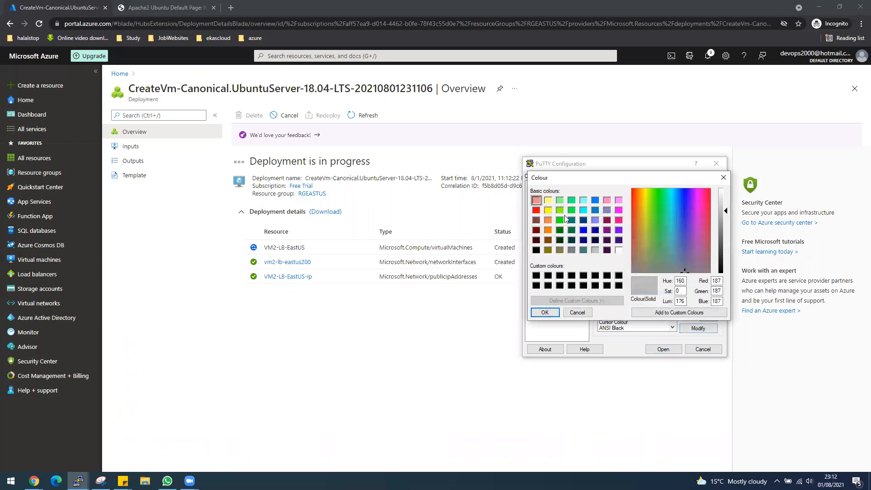
click(549, 221)
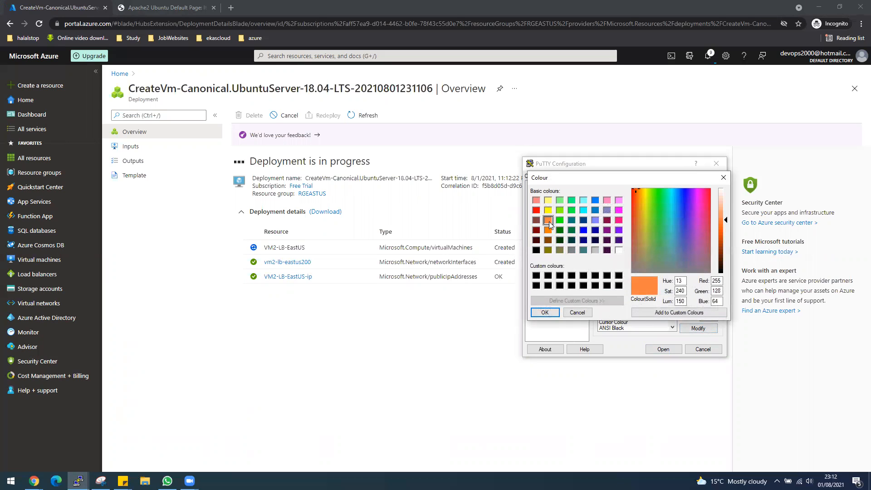
click(545, 312)
click(546, 185)
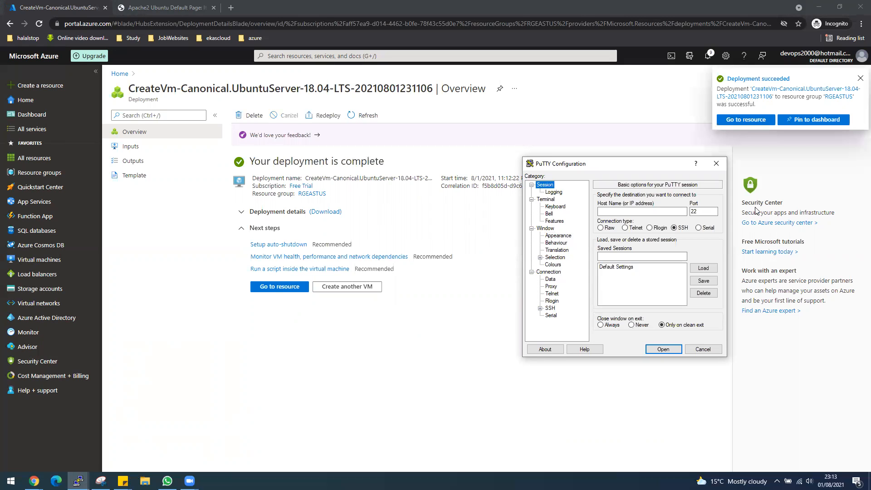
Step: Open the VM2-LB-EastUS overview and SSH to 104.211.50.2 as the admin user, accepting the host key
click(274, 288)
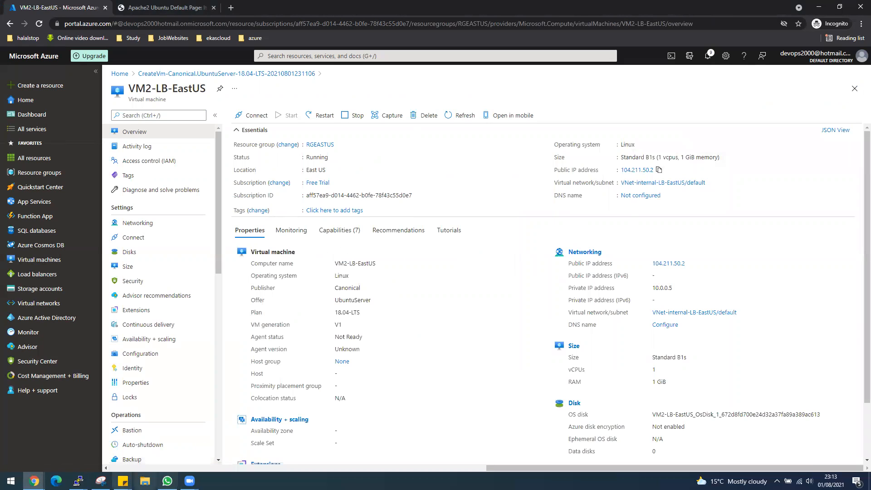
mouse_move(78, 482)
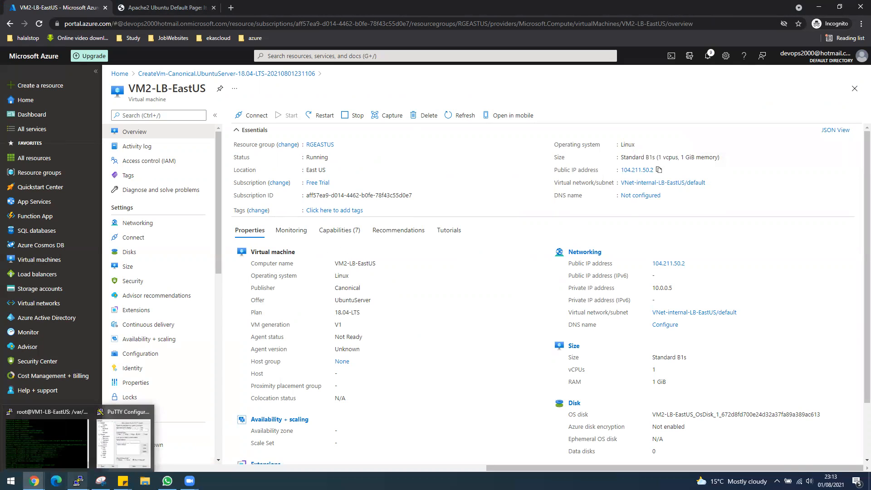
click(123, 442)
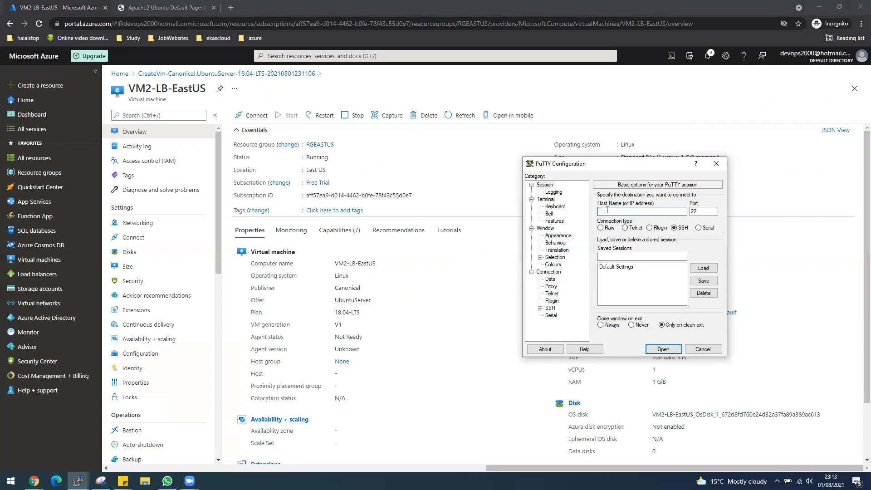
text(desktop@)
text(104.211.50.2)
key(Return)
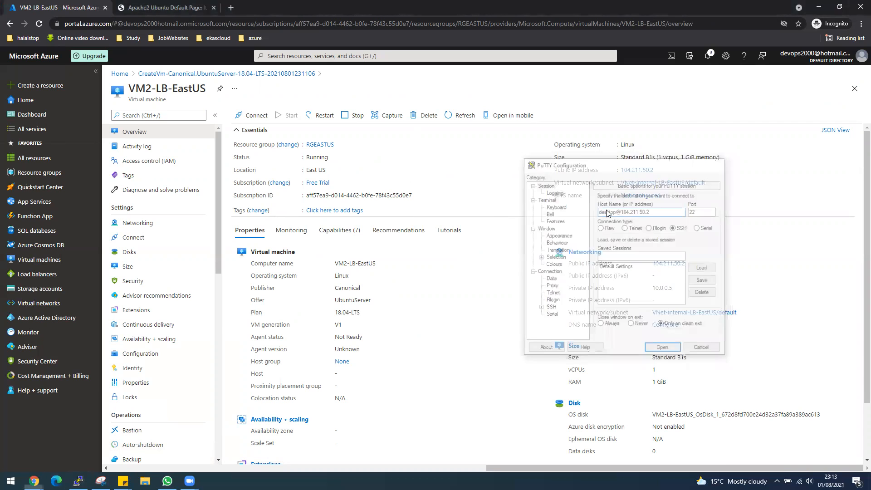
click(379, 301)
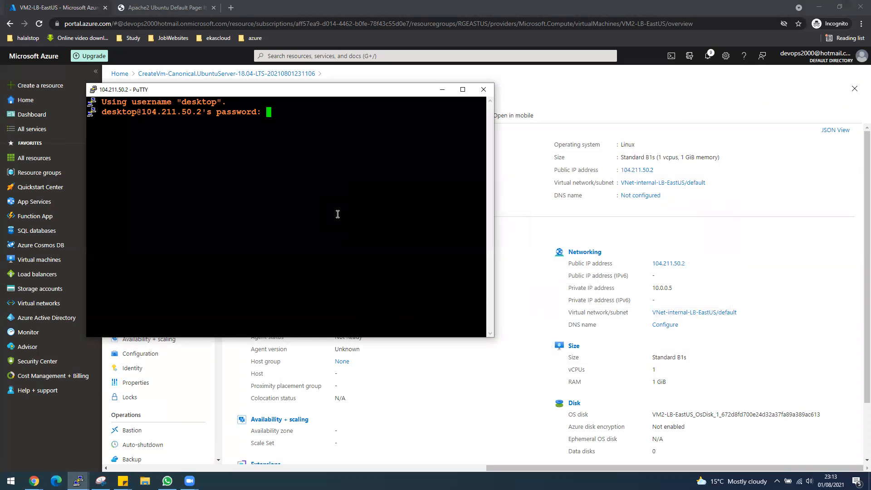
Step: Log in with the admin password, clear the screen, become root with sudo -i and run apt update
key(Return)
drag(353, 93, 751, 200)
text(clear)
key(Return)
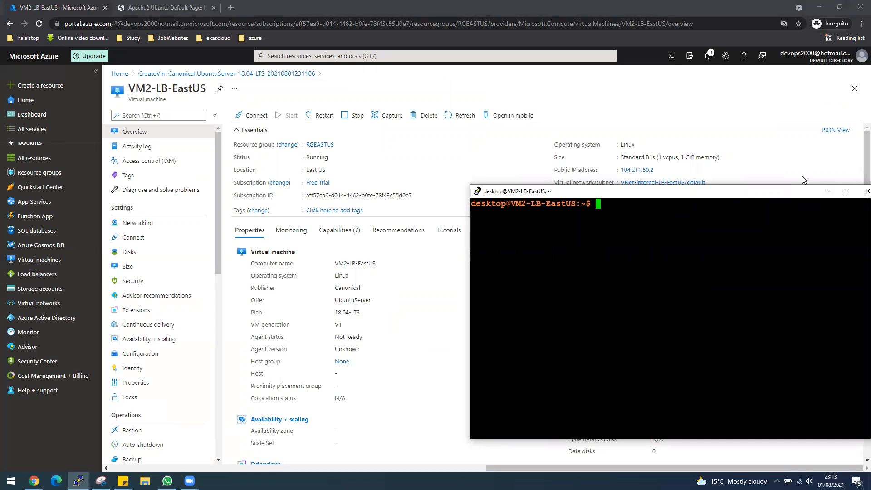
drag(802, 191, 793, 59)
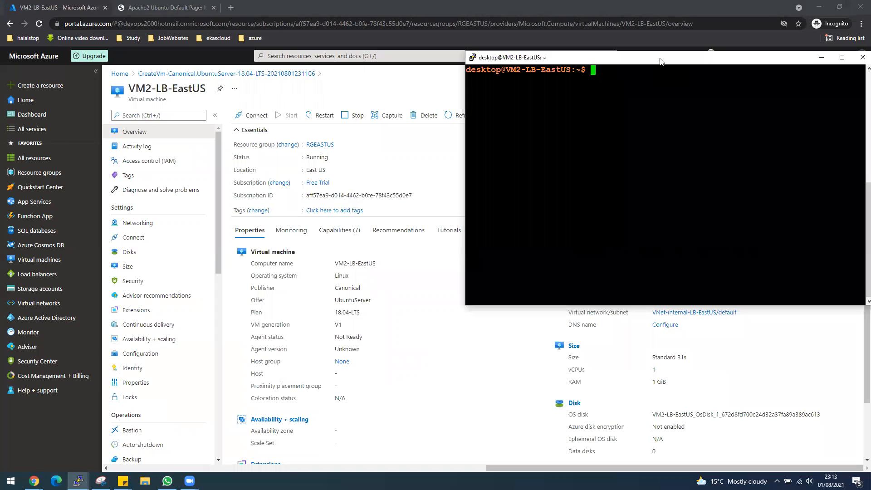
text(s)
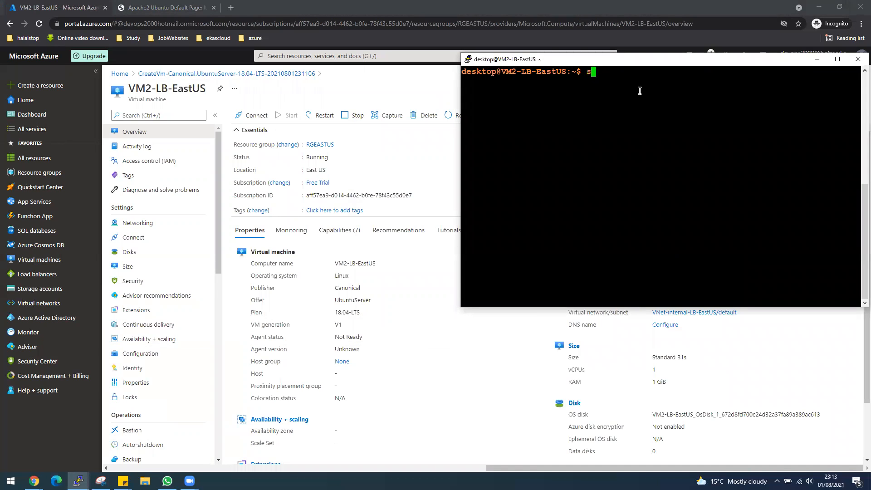
text(udo -i)
key(Return)
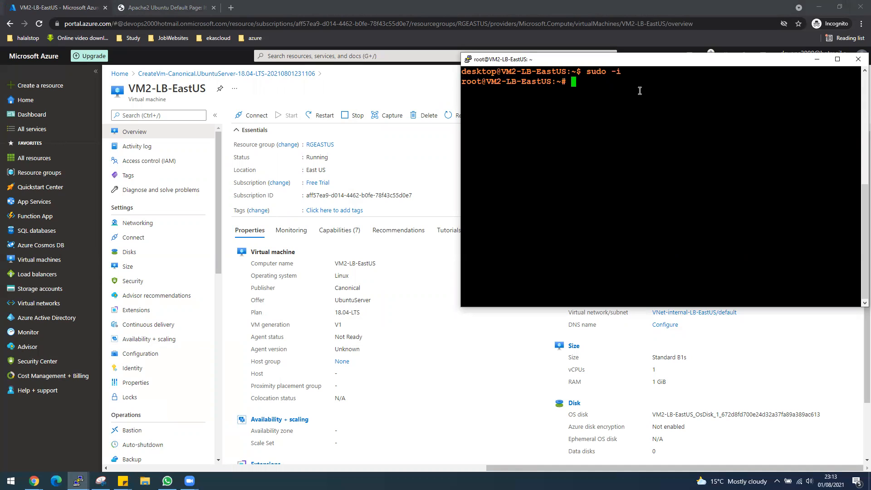
text(apt)
key(BackSpace)
key(BackSpace)
key(BackSpace)
text(apt update)
key(Return)
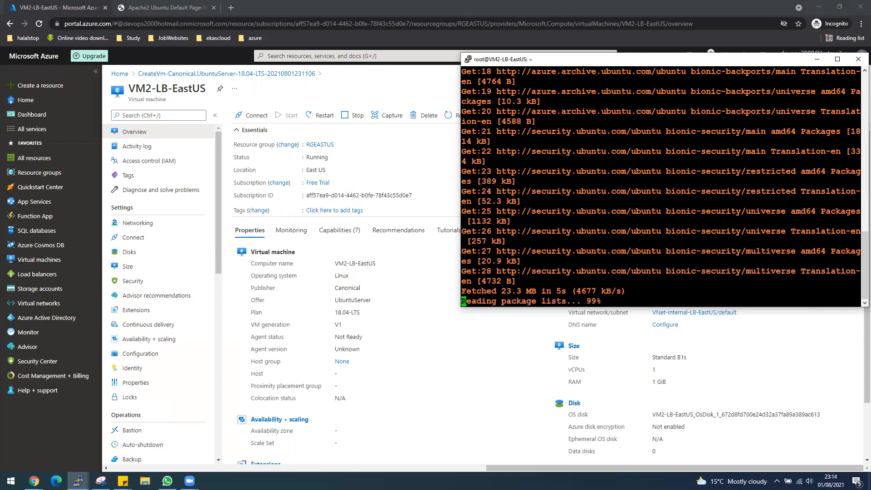
Step: Clear the terminal and install Apache2 with 'apt install apache2 -y'
key(alt+Tab)
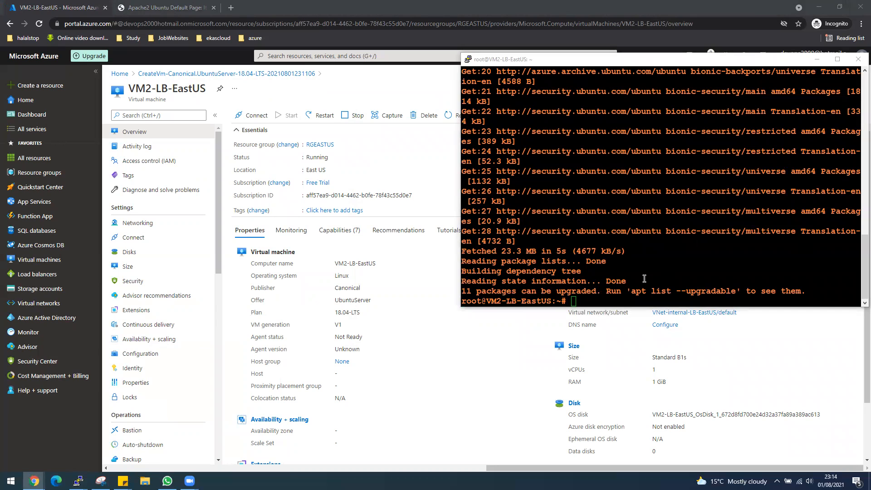
click(598, 302)
text(clear)
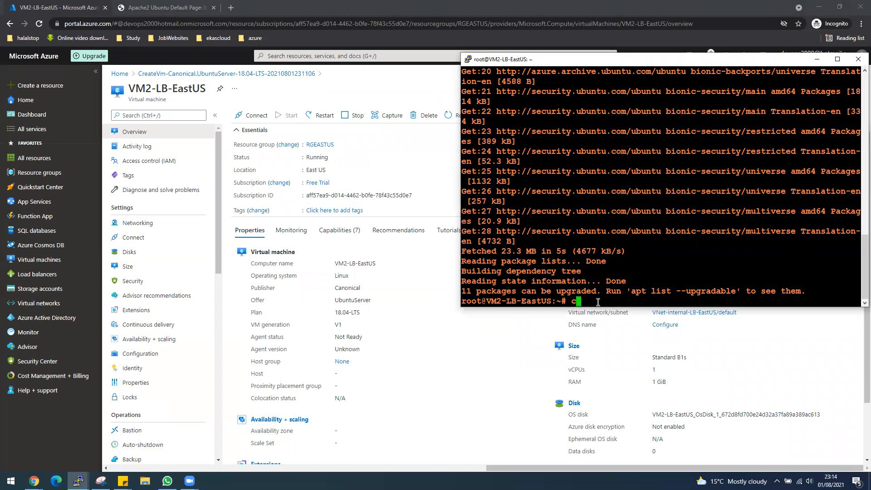
key(Return)
text(ap)
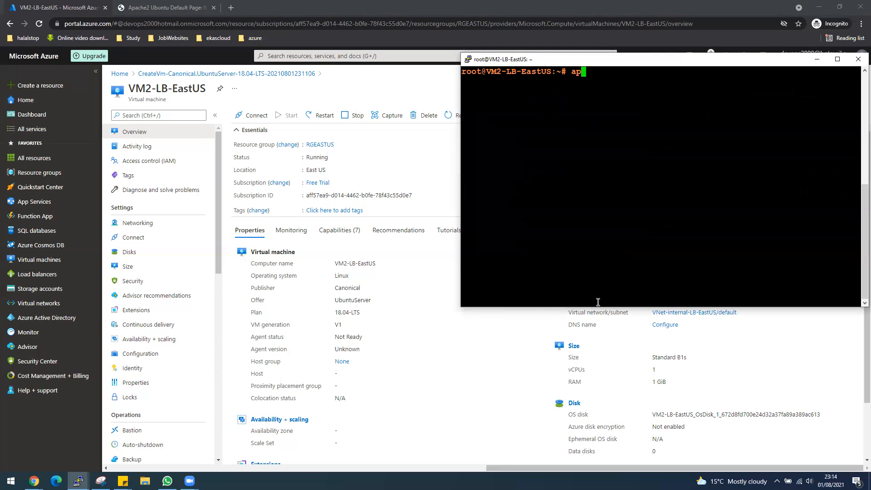
text(t install apache3)
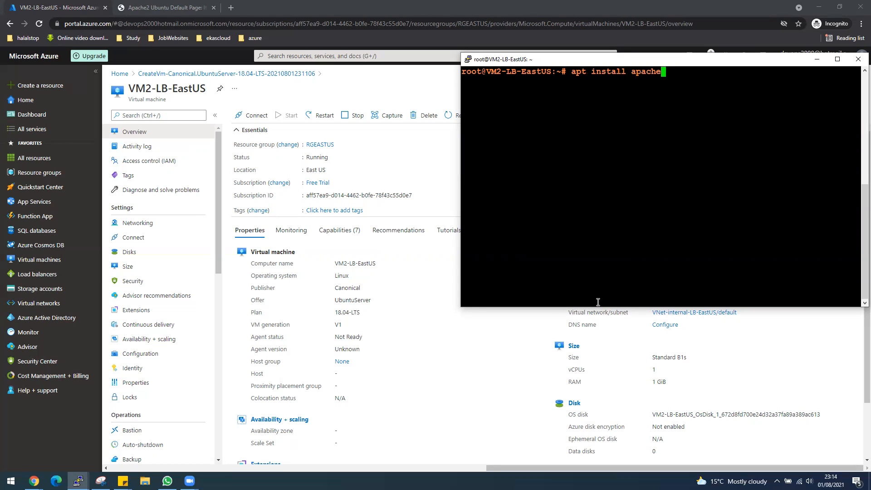
key(BackSpace)
key(BackSpace)
text(2 -y)
key(Return)
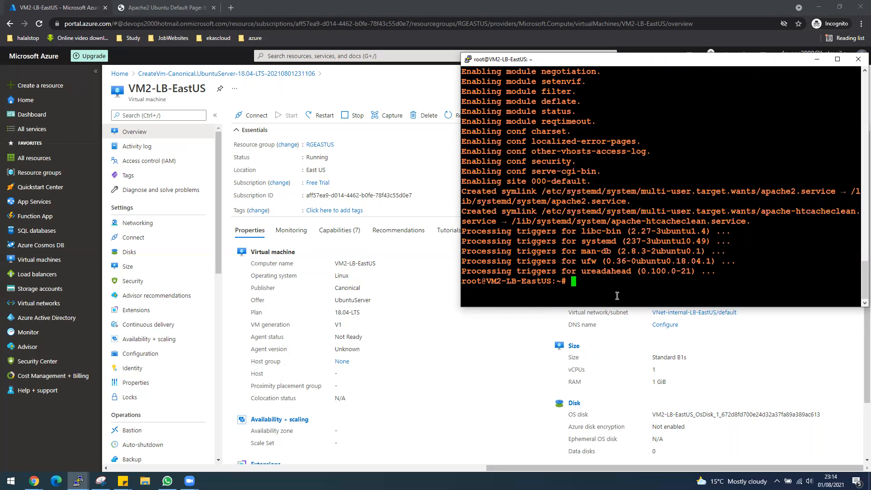
Step: Copy VM2's public IP and load 104.211.50.2 in a new Chrome tab, checking the Apache2 default page
click(508, 406)
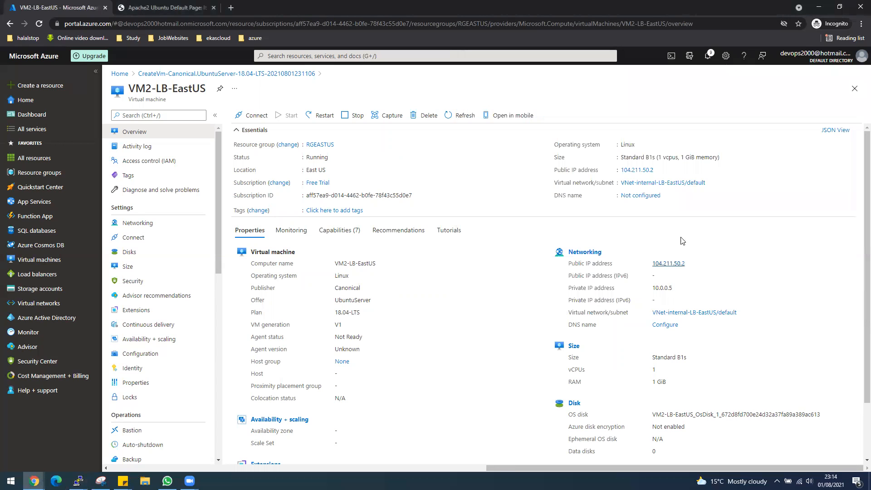
click(659, 170)
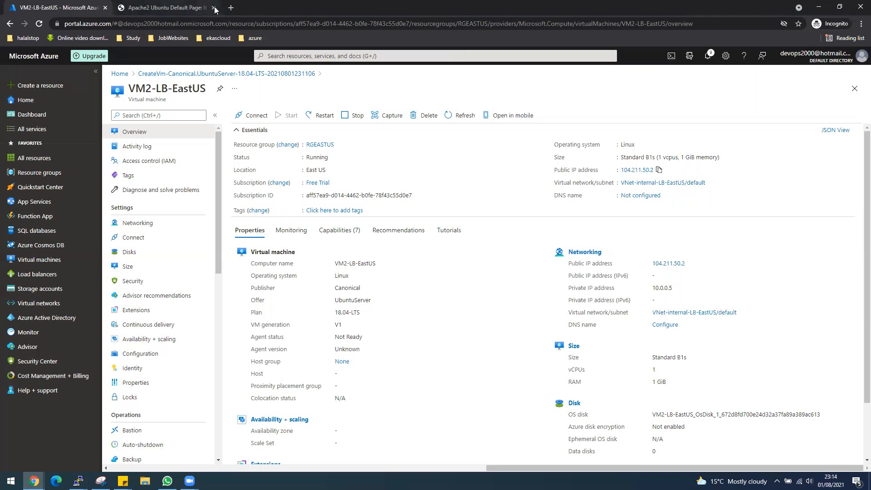
click(230, 7)
right_click(239, 23)
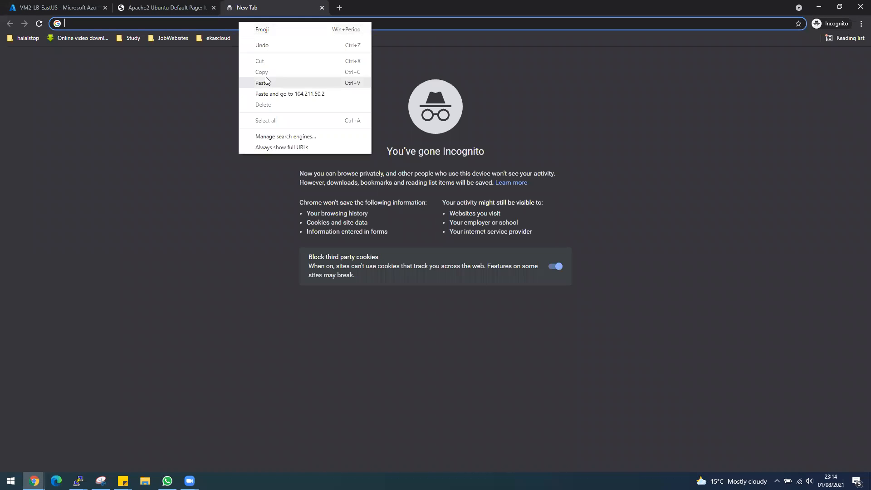
click(266, 81)
key(Return)
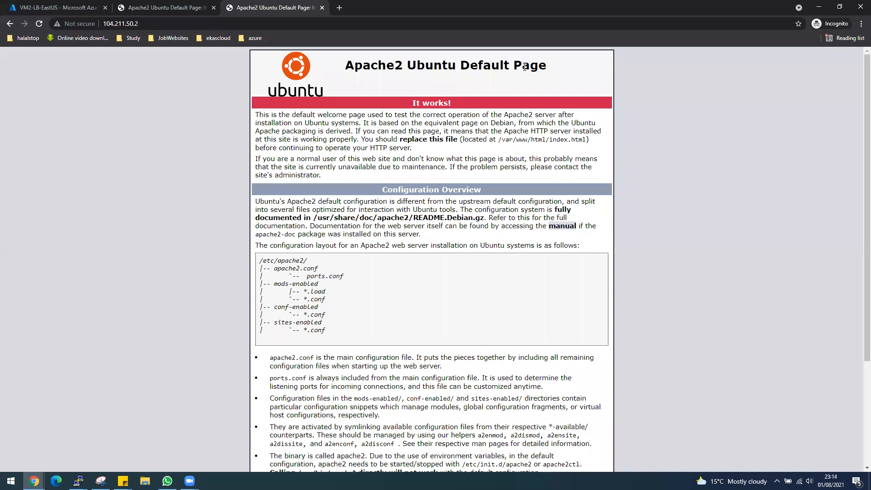
triple_click(524, 67)
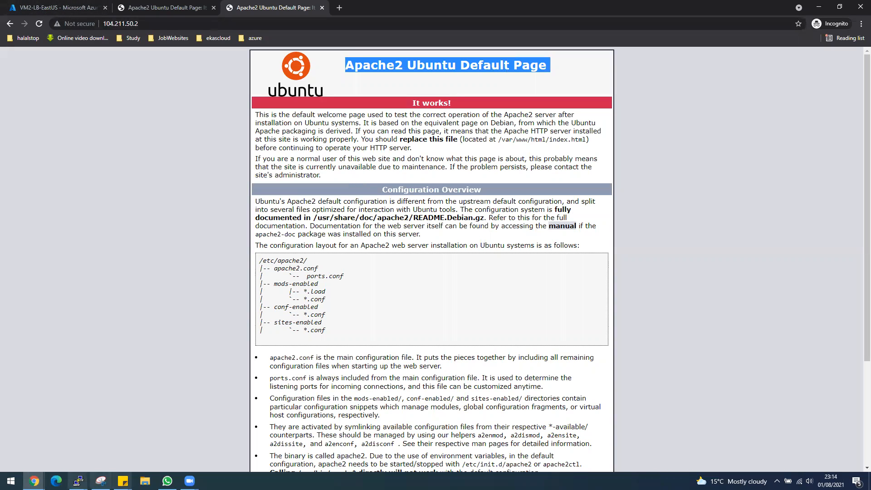
Step: Bring the VM2 PuTTY terminal back to the front
click(78, 480)
click(117, 446)
click(78, 480)
Step: In the VM2 terminal, change into /var/www/html and list its files
click(59, 457)
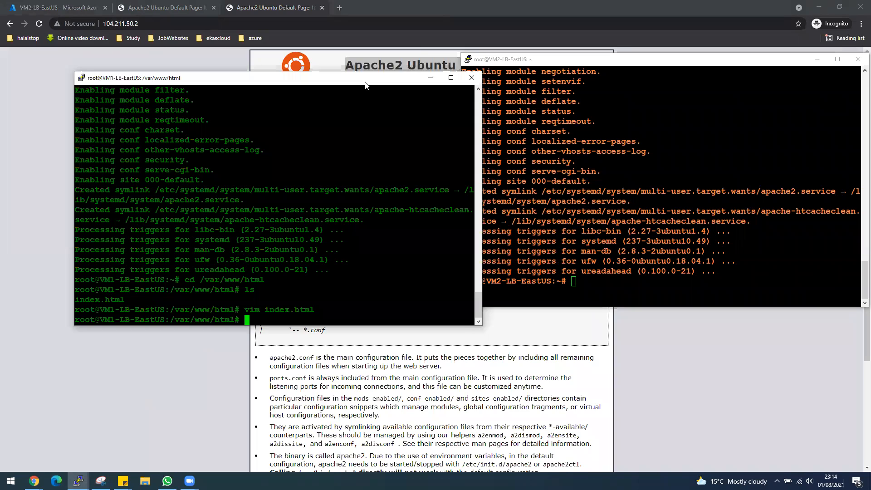
click(634, 286)
text(cd )
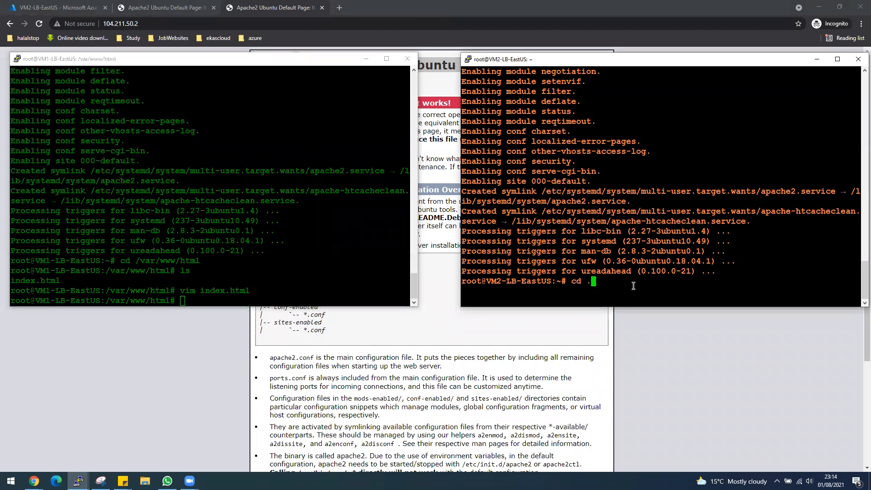
text(/var/www/html)
key(Return)
text(ls)
key(Return)
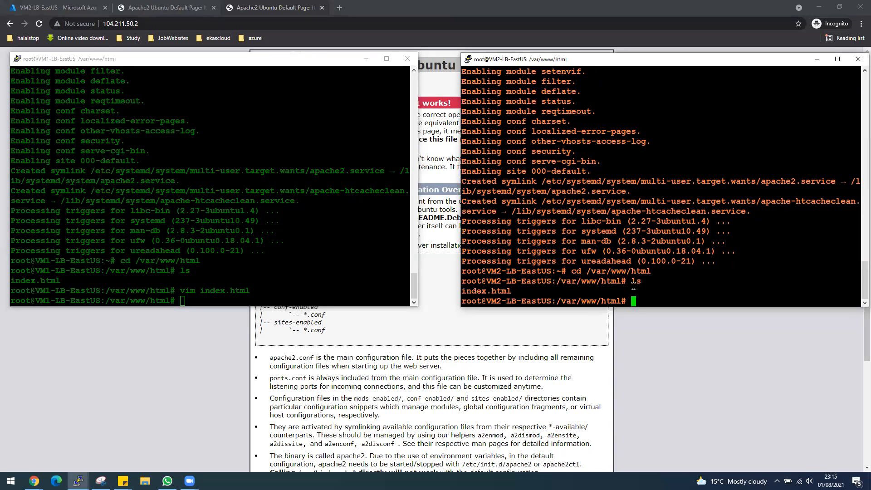
Step: Open index.html in vim and move down to the page heading line
text(cd i)
key(BackSpace)
key(BackSpace)
key(BackSpace)
key(BackSpace)
text(vim i)
key(Tab)
key(Return)
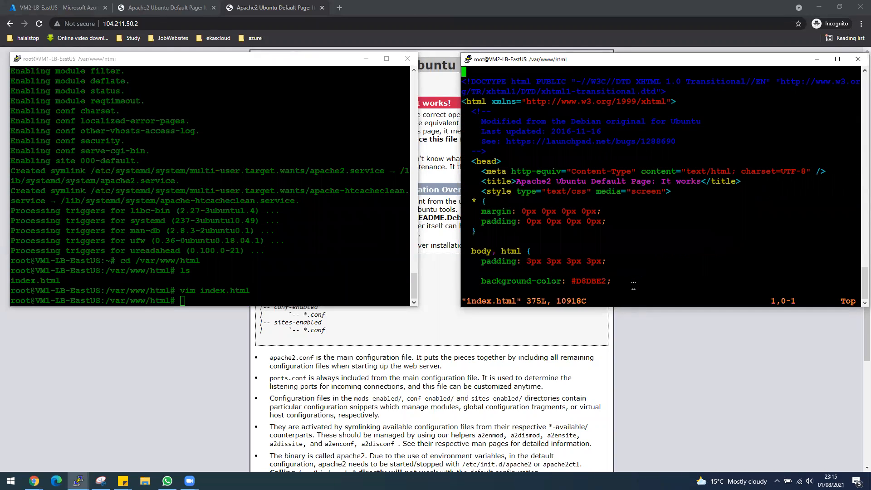
key(Down)
key(Down)
key(Down)
key(Down)
key(Down)
key(Down)
key(Down)
key(Down)
key(Down)
key(Down)
key(Down)
key(Down)
key(Down)
key(Down)
key(Down)
key(Down)
key(Down)
key(Down)
key(Down)
key(Down)
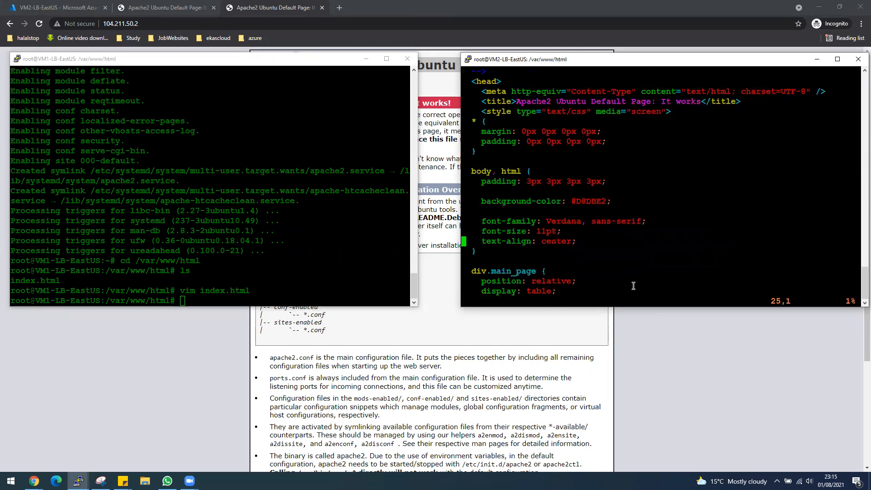
key(Down)
key(Down)
key(Down)
key(Down)
key(Down)
key(Down)
key(Down)
key(Down)
key(Down)
key(Down)
key(Down)
key(Down)
key(Down)
key(Down)
key(Down)
key(Down)
key(Down)
key(Down)
key(Down)
key(Down)
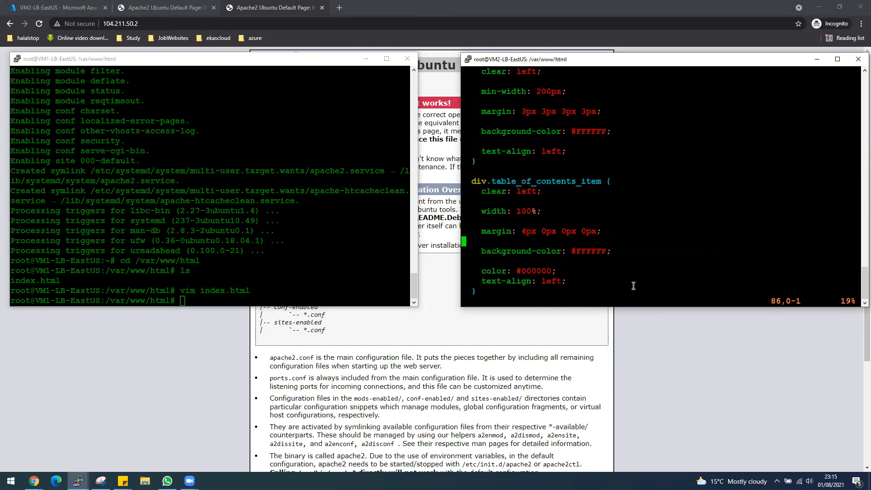
key(Down)
key(Down)
key(Down)
key(Down)
key(Down)
key(Down)
key(Down)
key(Down)
key(Down)
key(Down)
key(Down)
key(Down)
key(Down)
key(Down)
key(Down)
key(Down)
key(Down)
key(Down)
key(Down)
key(Down)
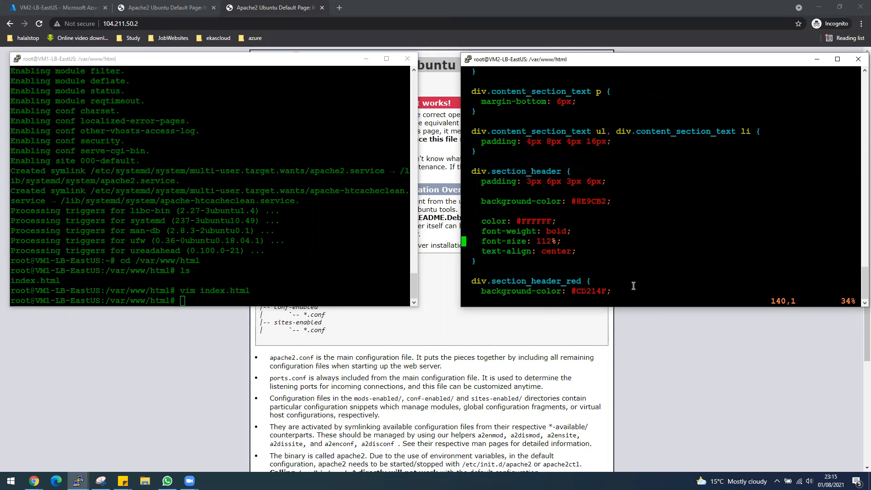
key(Down)
key(Down)
key(Down)
key(Down)
key(Down)
key(Down)
key(Down)
key(Down)
key(Down)
key(Down)
key(Down)
key(Down)
key(Down)
key(Down)
key(Down)
key(Down)
key(Down)
key(Down)
key(Down)
key(Down)
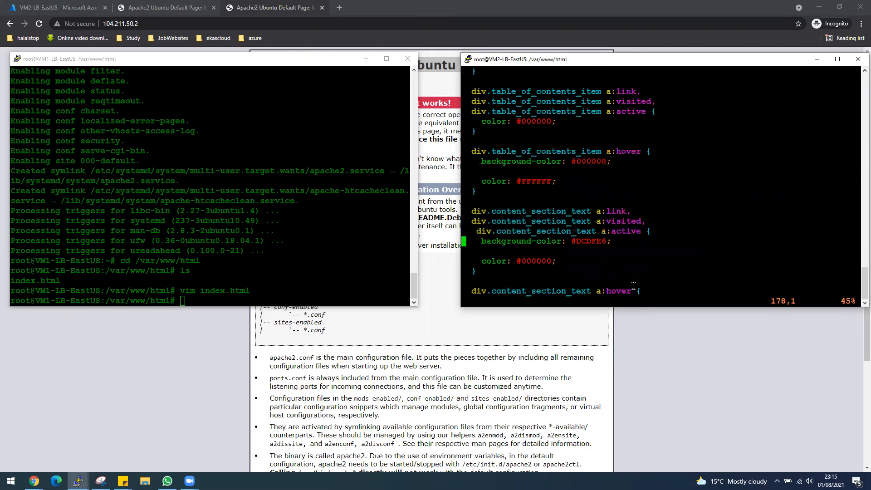
key(Down)
key(Down)
key(Down)
key(Down)
key(Down)
key(Down)
key(Down)
key(Down)
key(Down)
key(Down)
key(Down)
key(Down)
key(Down)
key(Down)
key(Down)
key(Down)
key(Down)
key(Down)
key(Down)
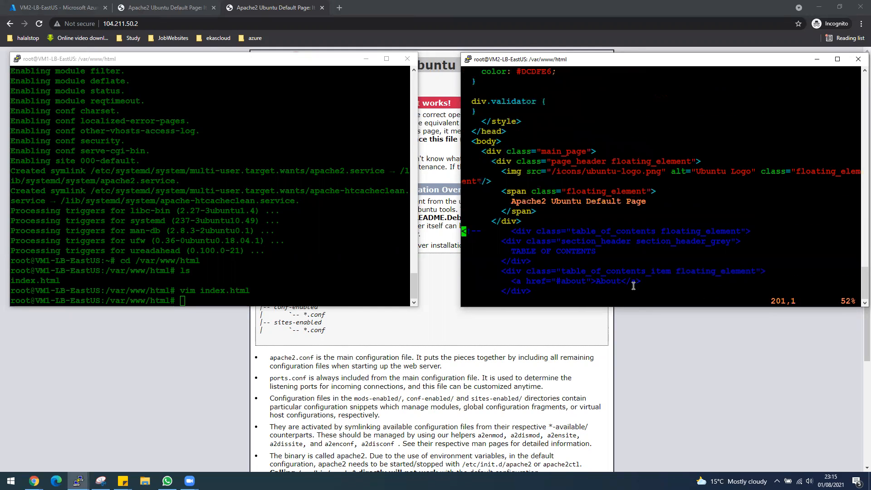
key(Up)
key(Up)
key(Up)
key(Up)
key(Up)
key(Down)
key(Down)
key(Down)
key(Down)
key(Down)
key(Right)
Step: Append '-VM2' to the heading and save the file with :wq
key(Right)
key(Right)
key(Right)
key(Right)
key(Right)
key(Right)
key(Right)
key(Right)
key(Right)
key(Right)
key(Right)
key(Right)
key(Right)
key(Right)
key(Right)
key(Right)
key(Right)
key(Right)
key(Right)
key(Right)
key(i)
key(BackSpace)
key(Right)
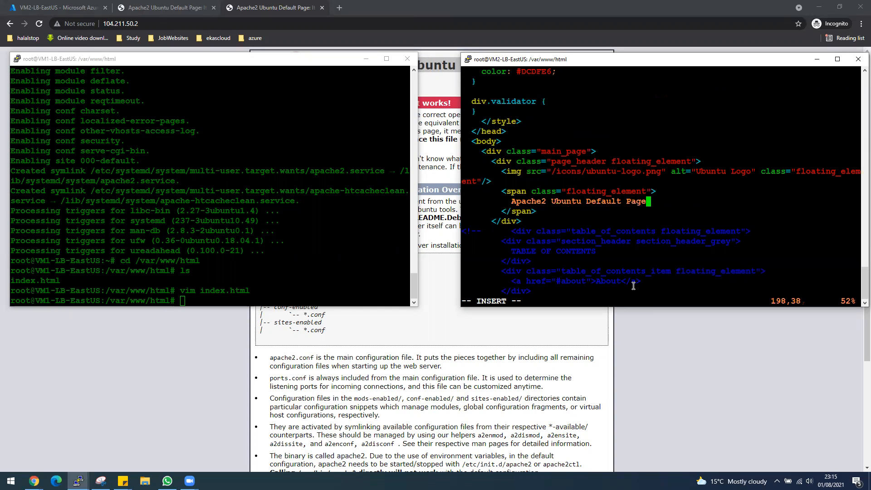
text(-VM2)
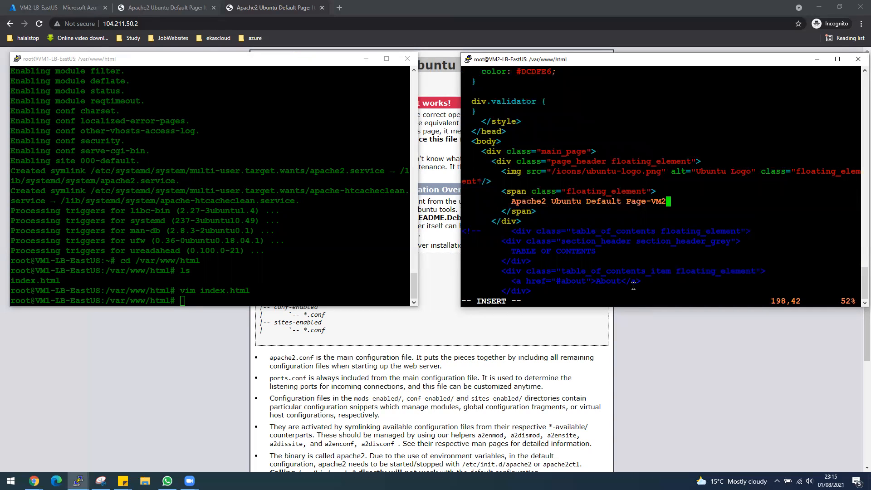
key(Escape)
text(:)
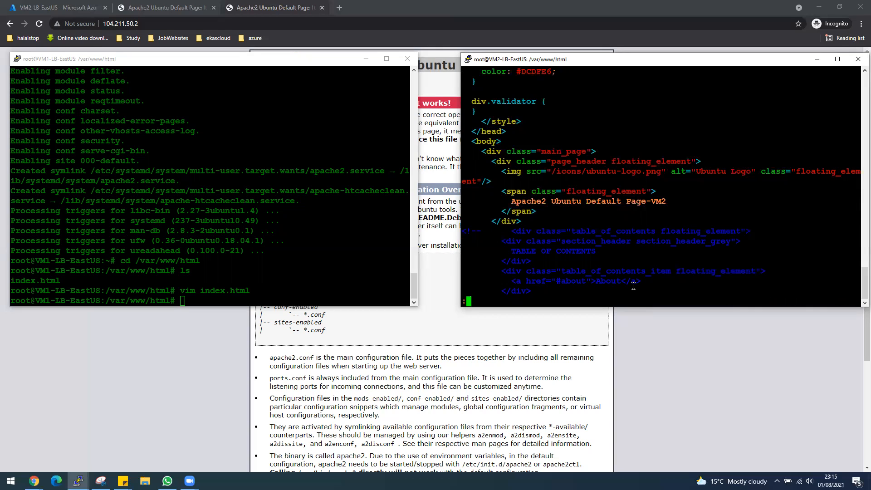
text(wq)
key(Return)
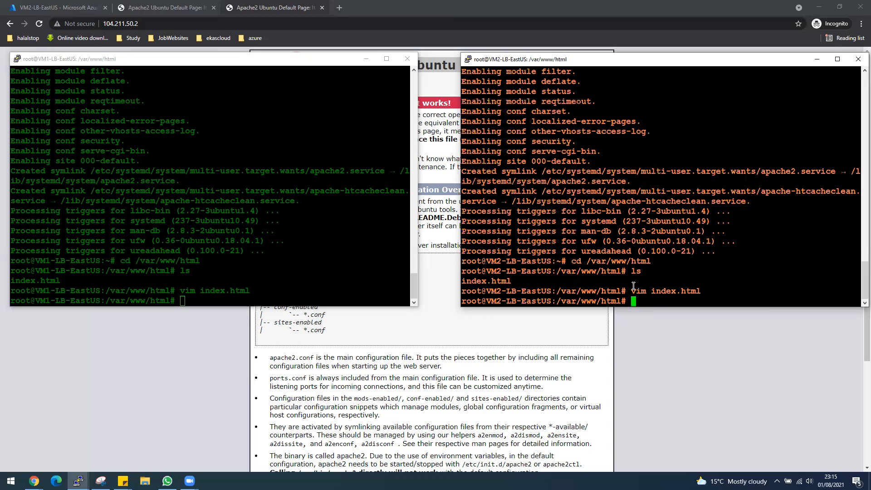
Step: Reload the VM2 page in Chrome and compare its new heading with the VM1 page
click(250, 8)
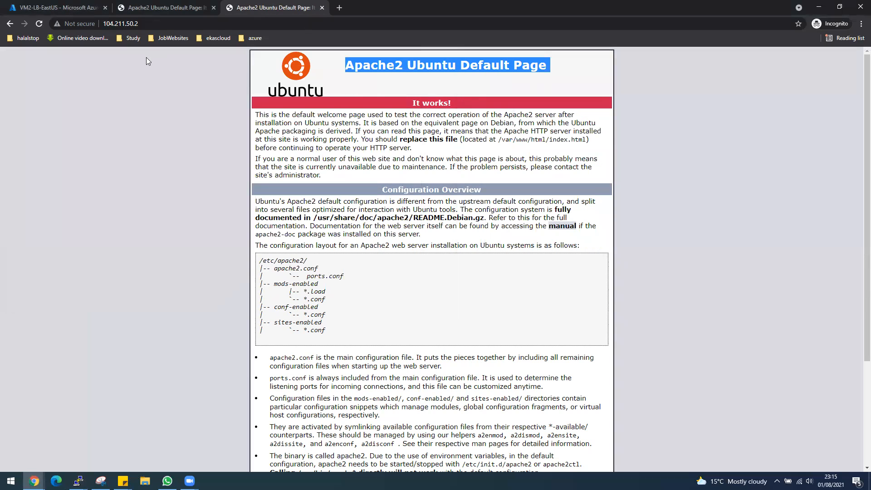
click(39, 23)
click(178, 8)
key(ctrl+Tab)
click(178, 6)
click(236, 7)
click(180, 8)
Step: From the Azure Virtual machines list, choose Create > Virtual machine
click(31, 4)
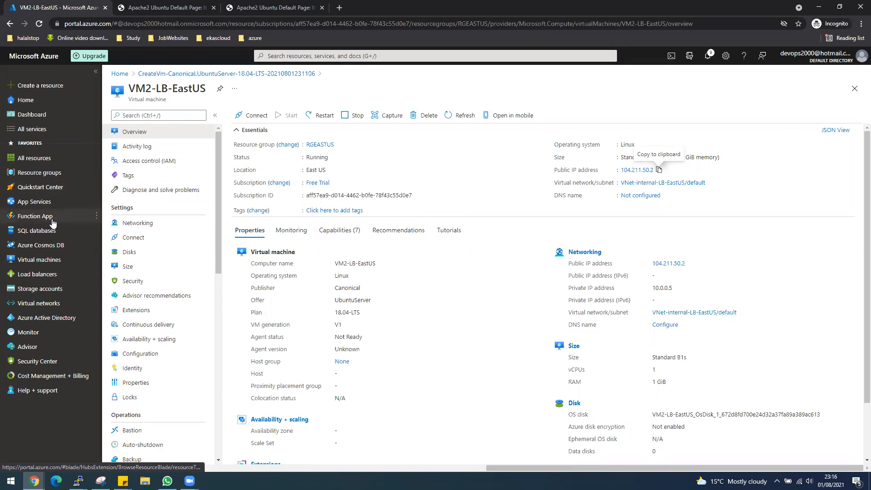
click(39, 260)
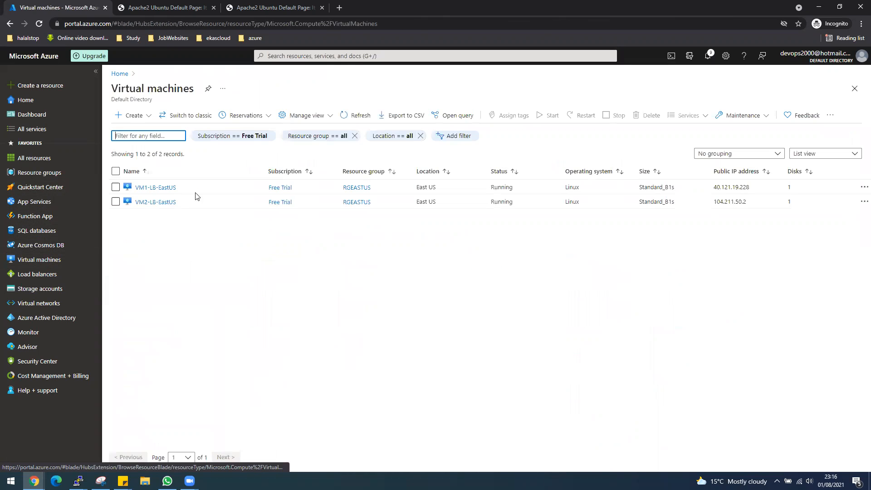
click(137, 117)
click(136, 130)
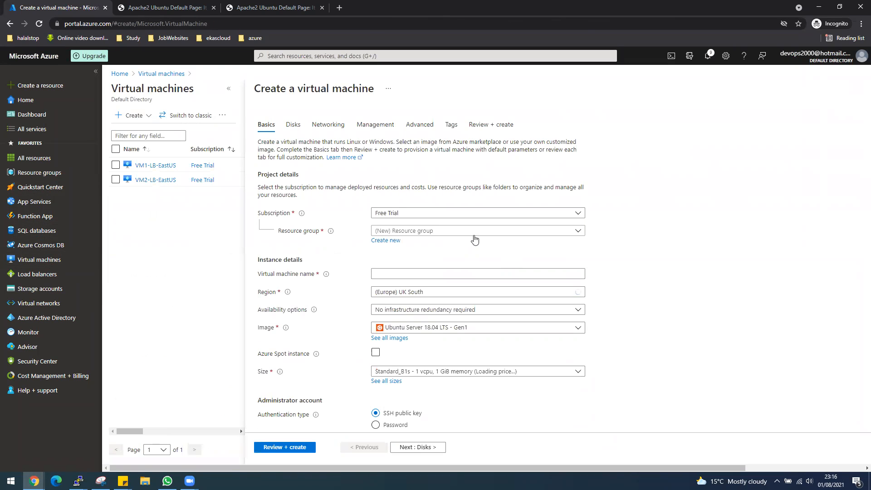
Step: Set up VM-Test in RGEASTUS with the Windows Server 2019 Datacenter image and availability set AVSet-LB-EastUS
click(472, 232)
click(404, 275)
click(406, 273)
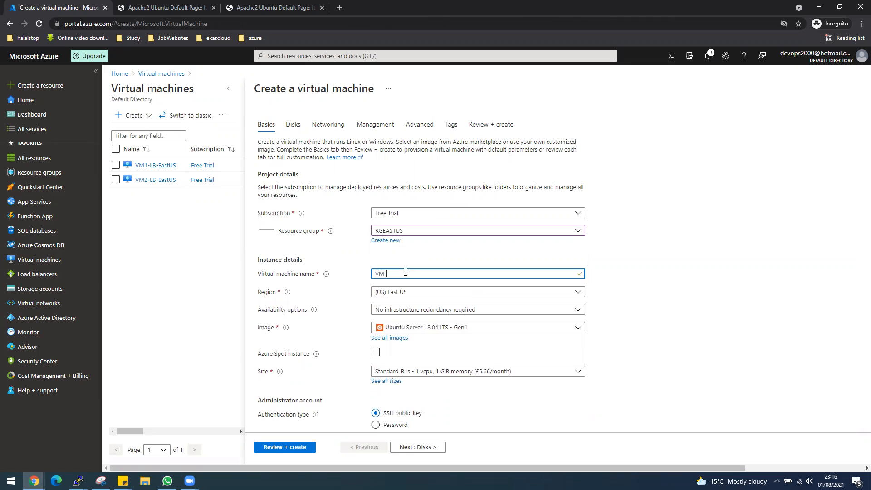
text(Test)
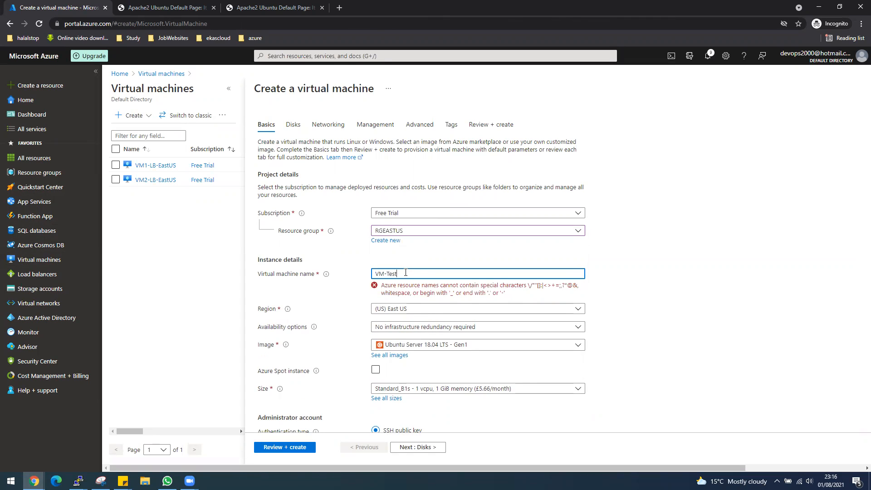
scroll(659, 317, down, 1)
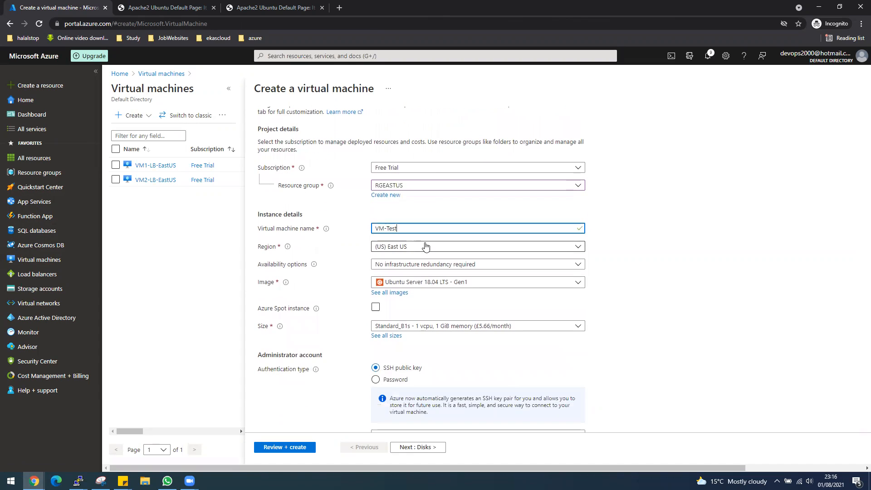
click(414, 282)
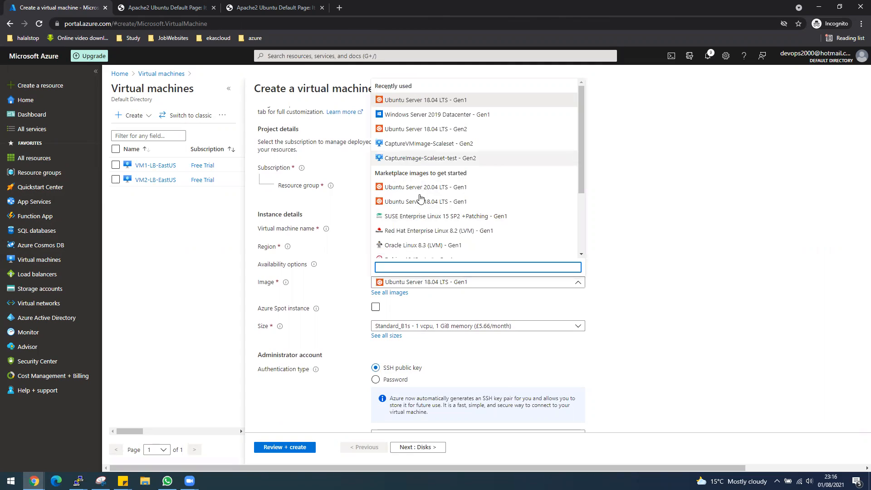
click(447, 114)
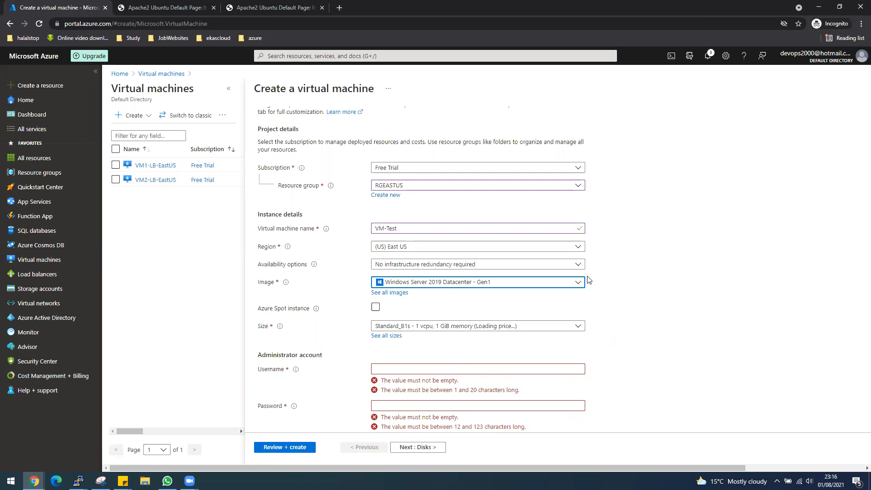
click(576, 264)
click(416, 342)
click(402, 282)
click(399, 301)
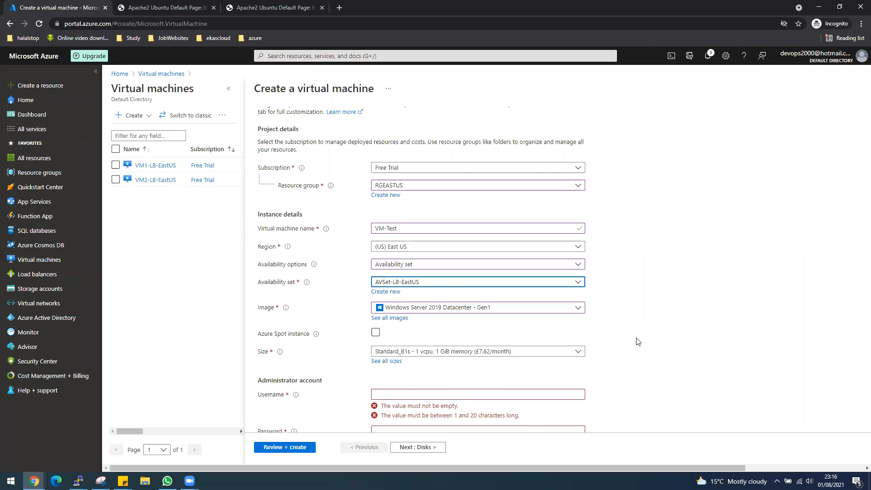
Step: Enter the administrator username and password for VM-Test
scroll(635, 340, down, 1)
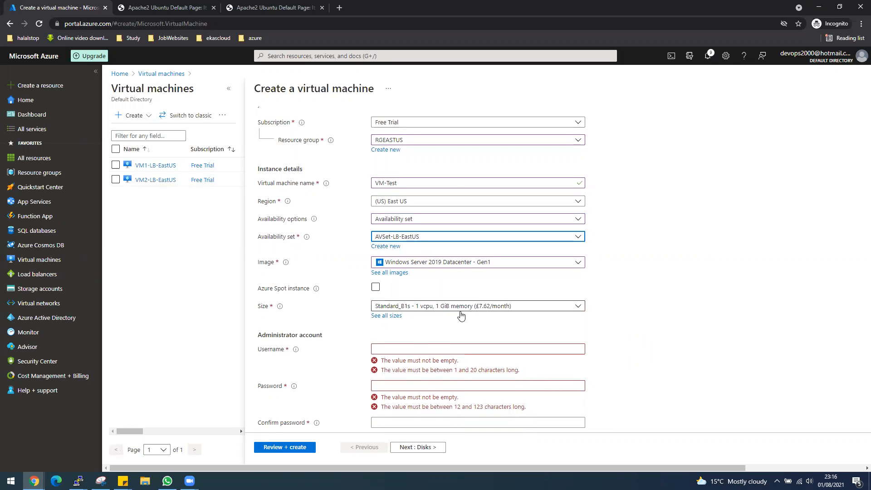
click(571, 347)
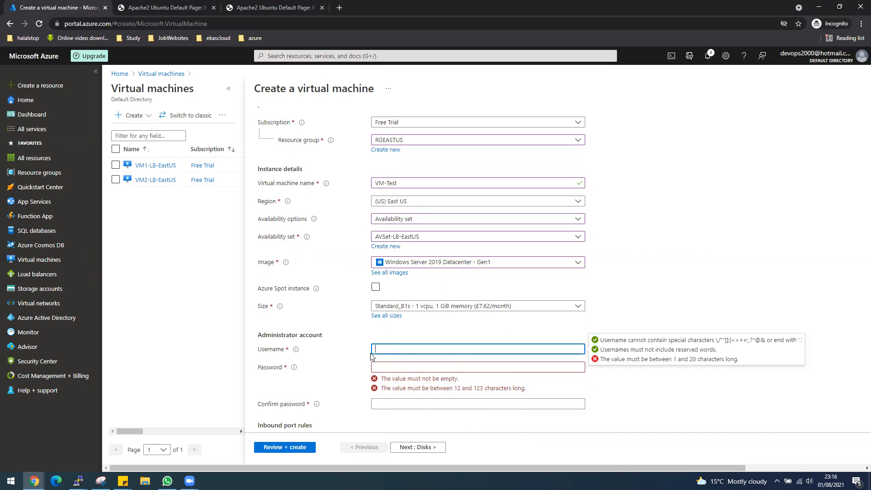
text(desktop)
key(Tab)
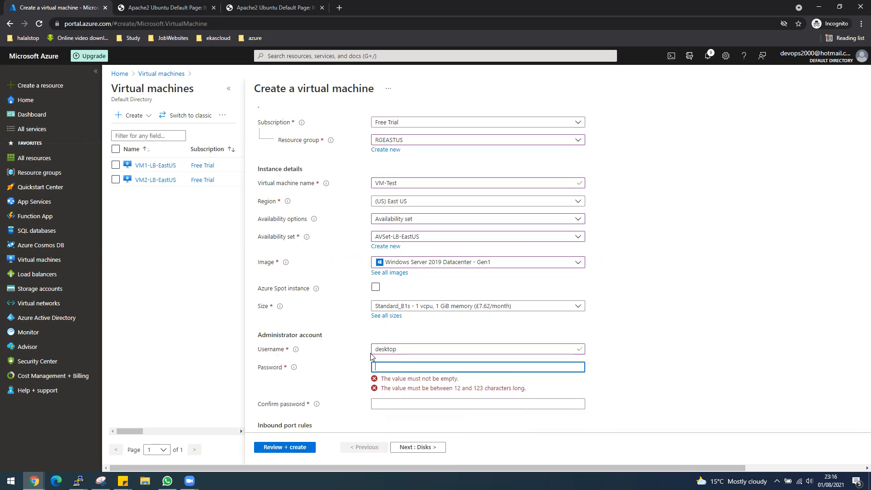
text(••••••••••••)
key(Tab)
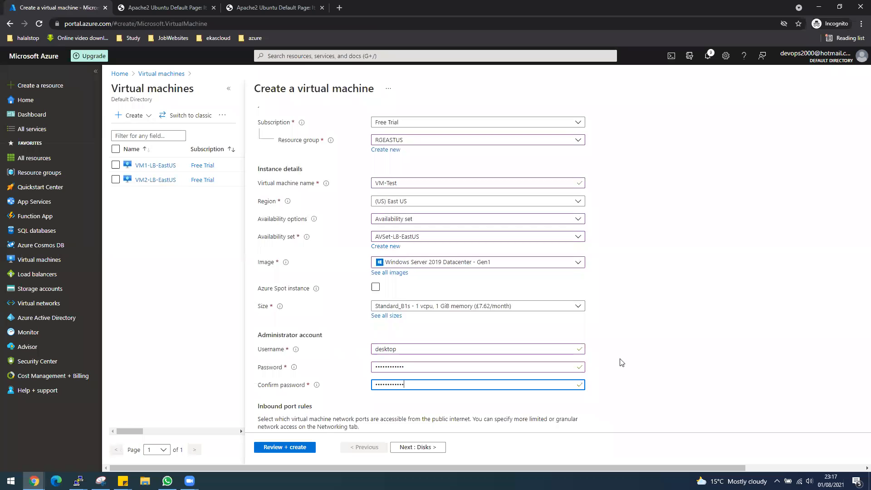
Step: Allow no public inbound ports and apply the existing Windows Server licence with eligibility confirmed
scroll(717, 361, down, 1)
click(375, 396)
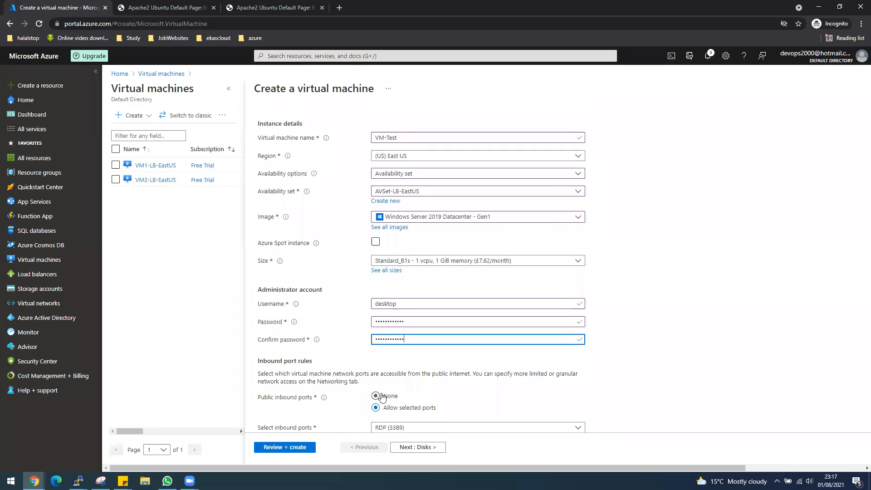
scroll(426, 396, down, 2)
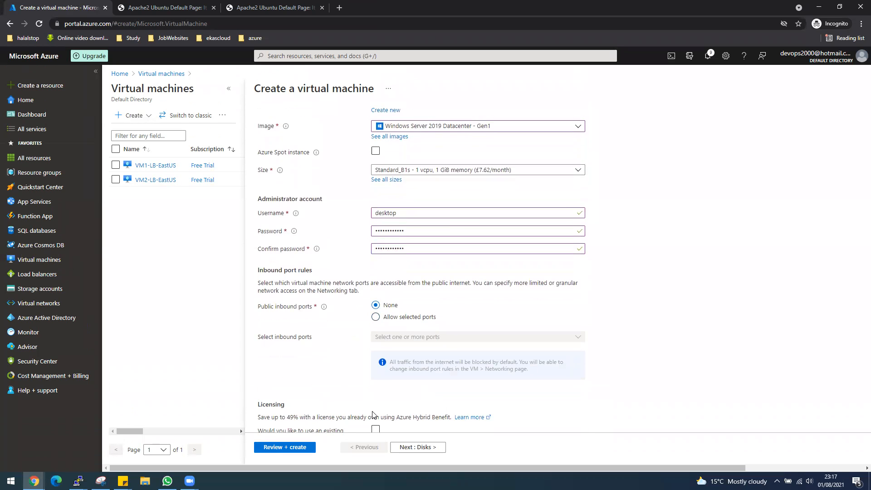
scroll(375, 414, down, 1)
click(375, 384)
click(263, 409)
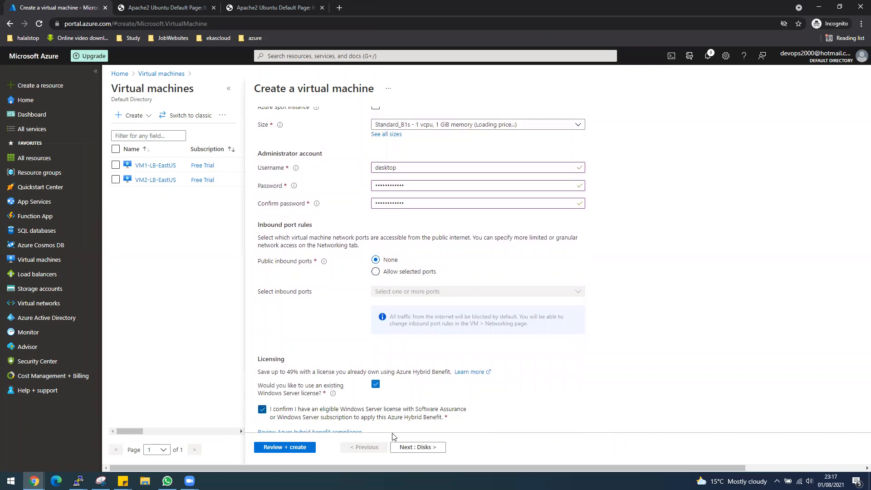
scroll(401, 158, up, 3)
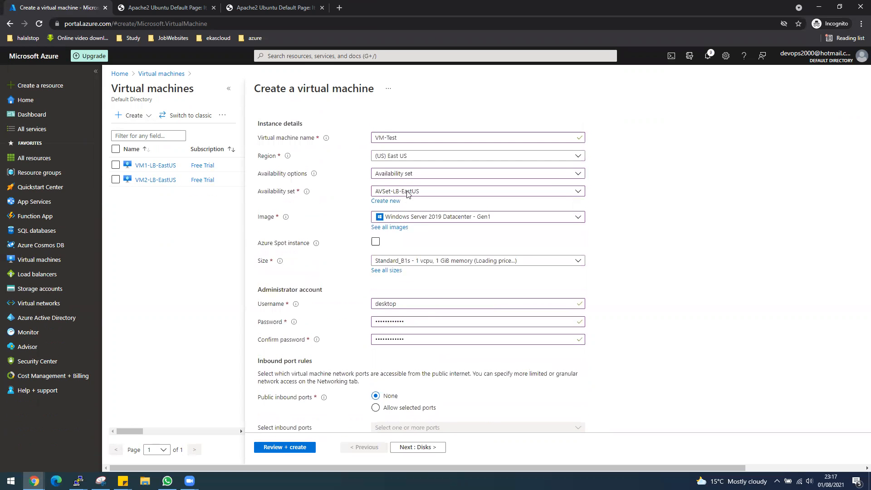
scroll(440, 303, down, 5)
Step: Disable boot diagnostics on the Management page, then validate and create VM-Test
click(415, 446)
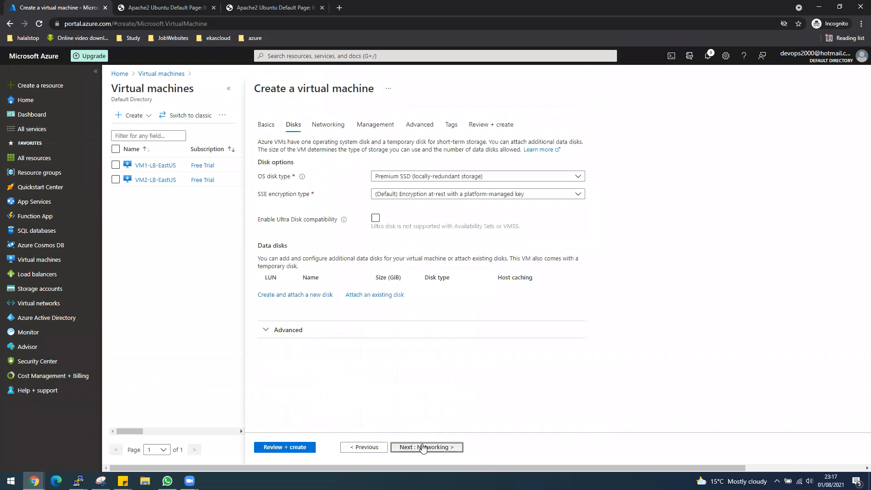
click(422, 447)
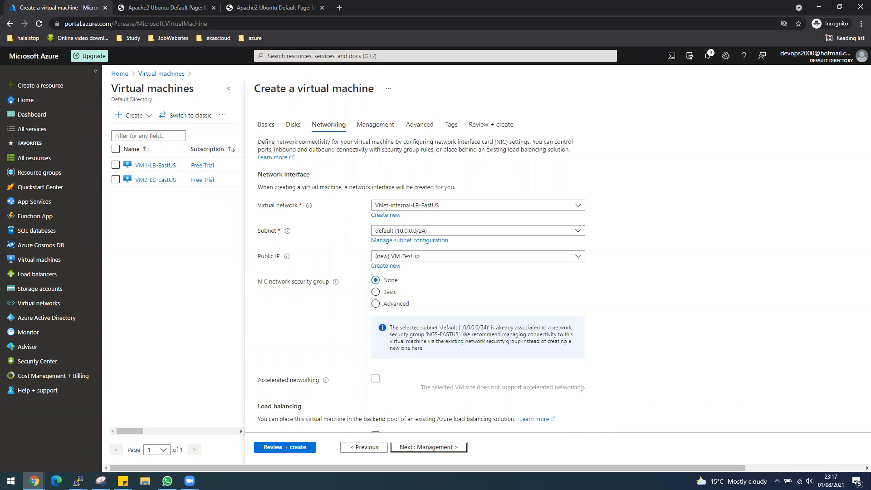
click(404, 449)
click(391, 264)
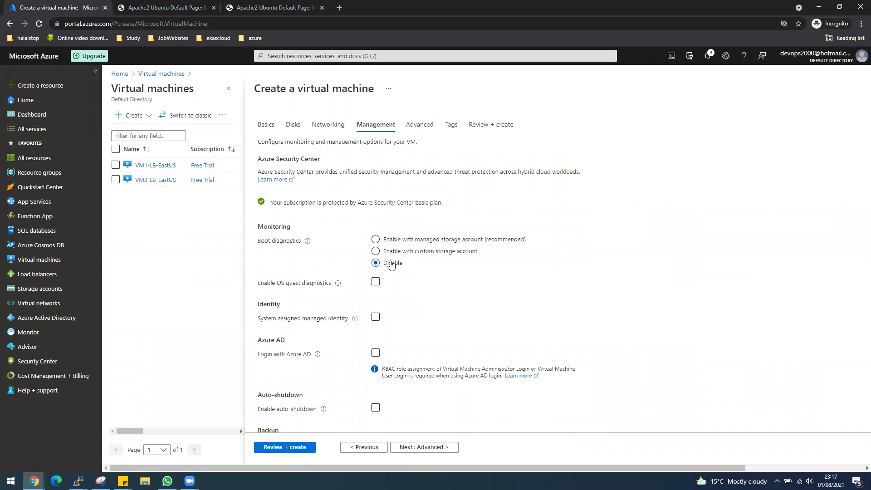
click(288, 448)
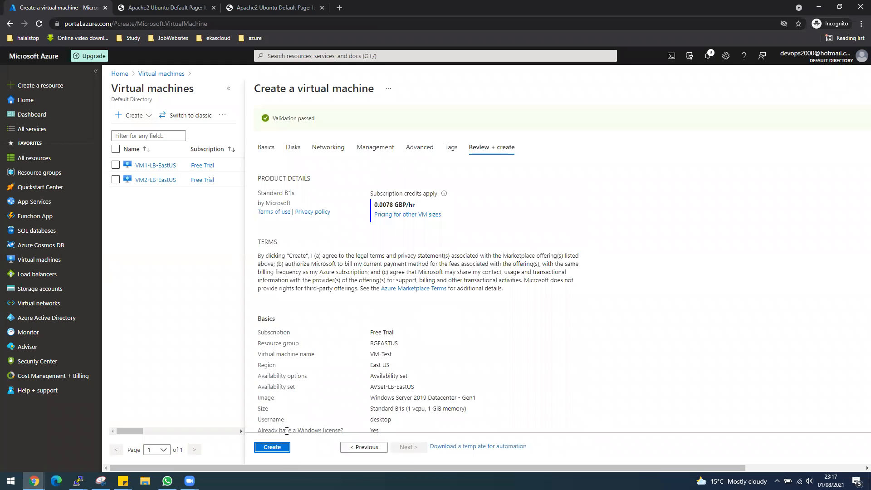
click(273, 447)
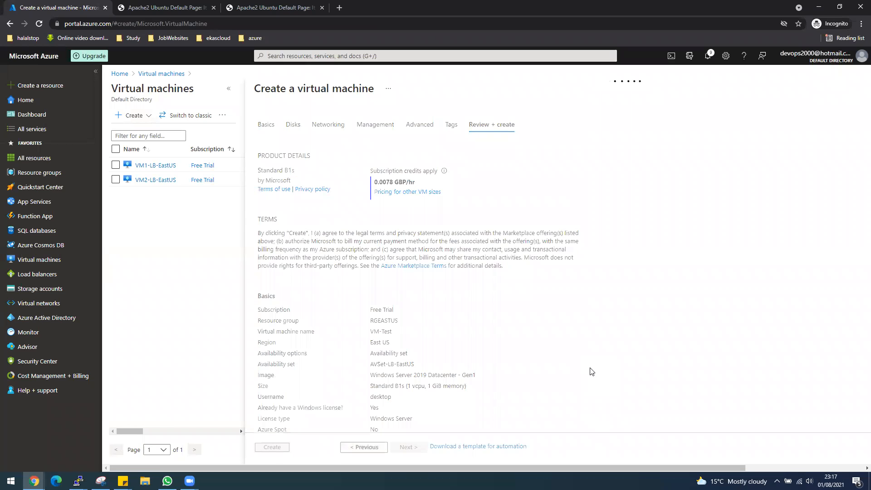
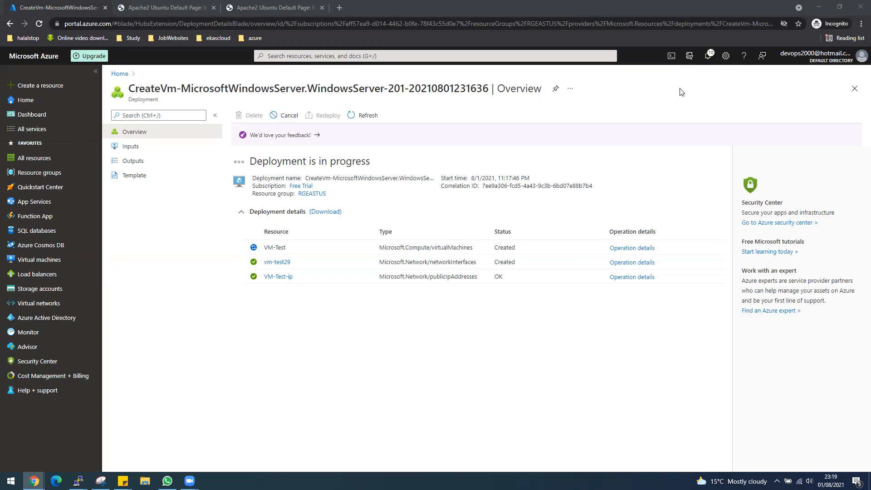
Step: Once deployment succeeds, open VM-Test's overview showing it running at public IP 104.41.147.50
click(706, 58)
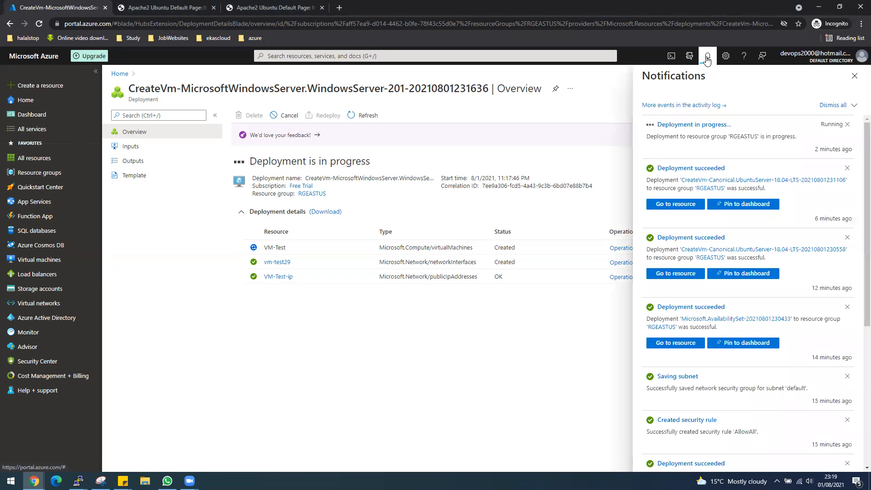
click(706, 58)
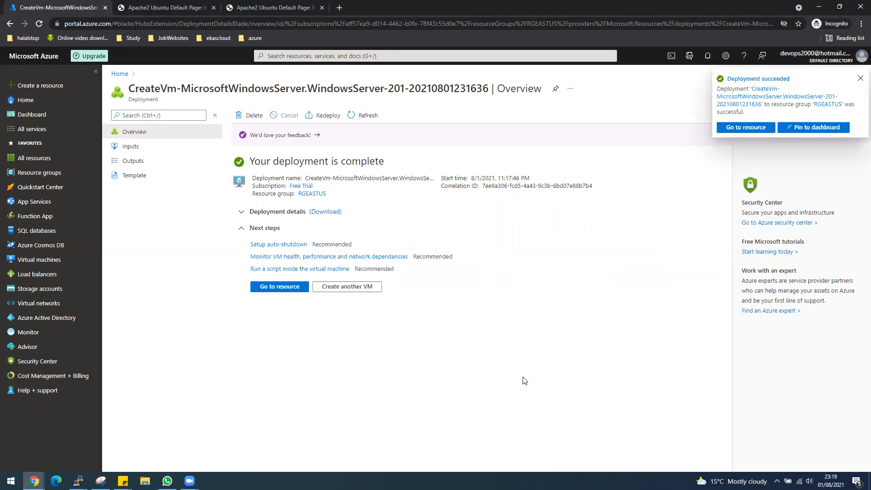
click(279, 286)
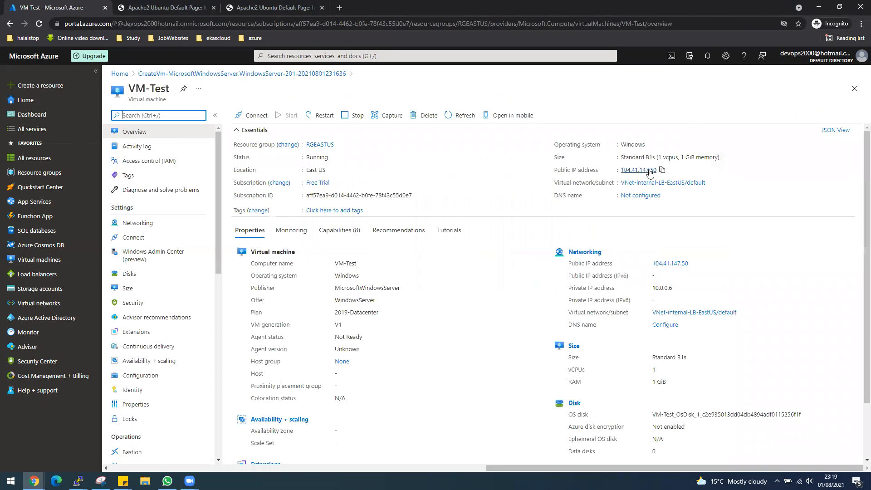
Step: Copy VM-Test's public IP and connect to it with Remote Desktop Connection
click(663, 171)
click(1, 488)
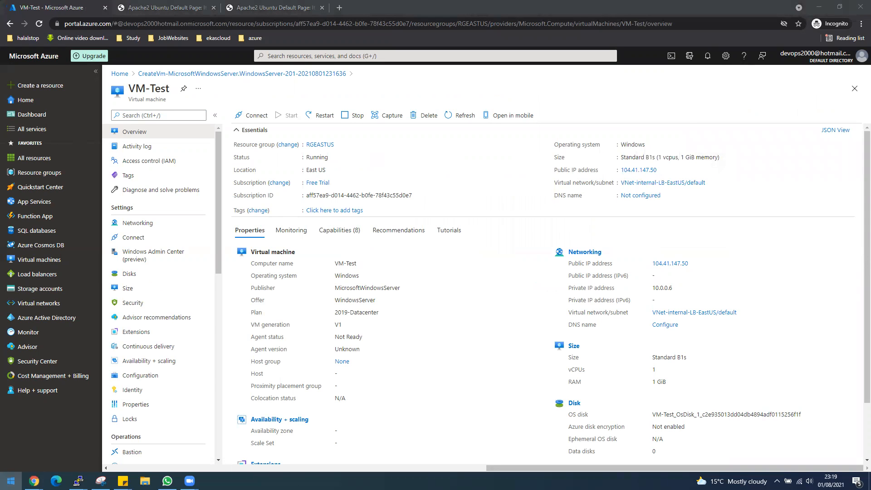
text(rdp)
click(158, 229)
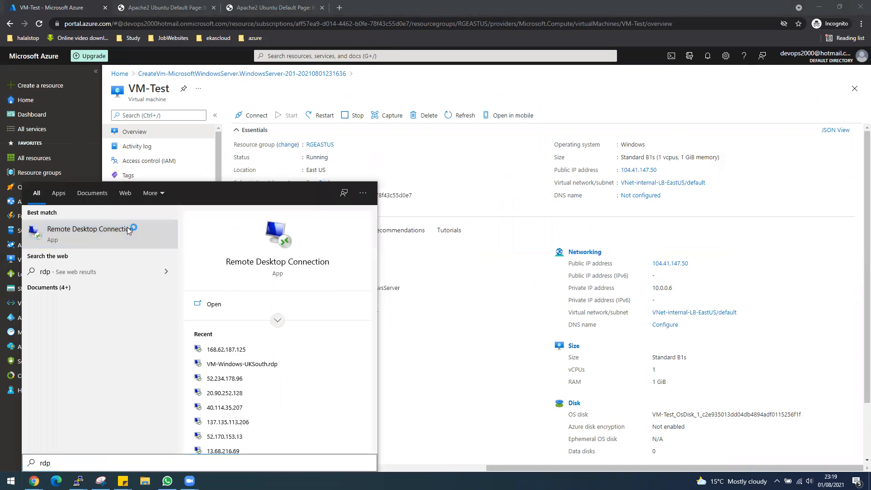
key(ctrl+v)
key(Return)
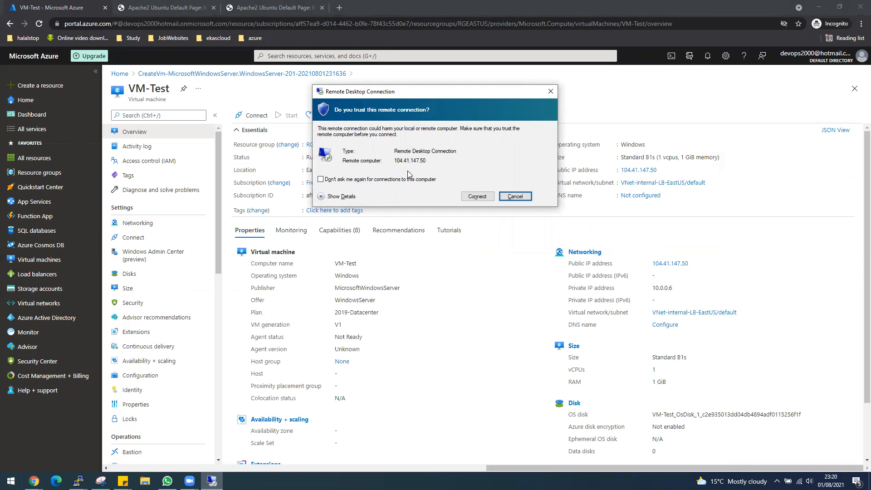
Step: Sign in with the administrator credentials, accept the certificate, and list all three virtual machines
click(475, 196)
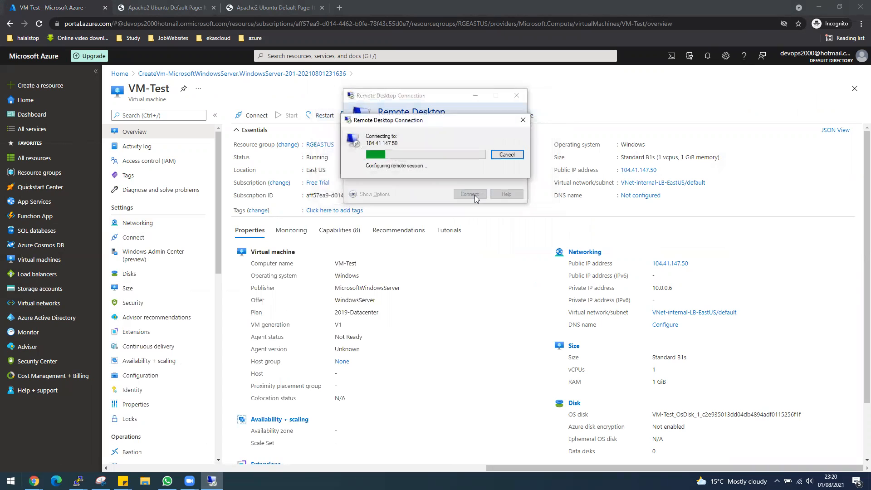
text(desktop)
key(Tab)
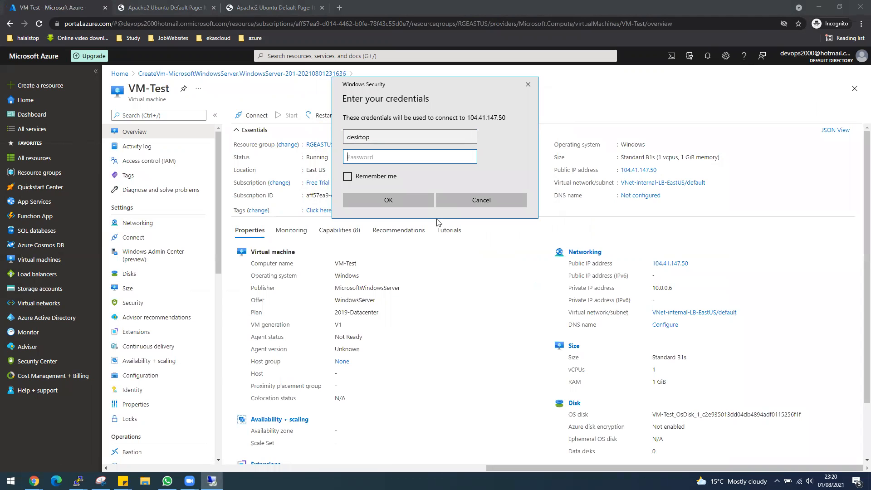
text(••••••••••••)
key(Return)
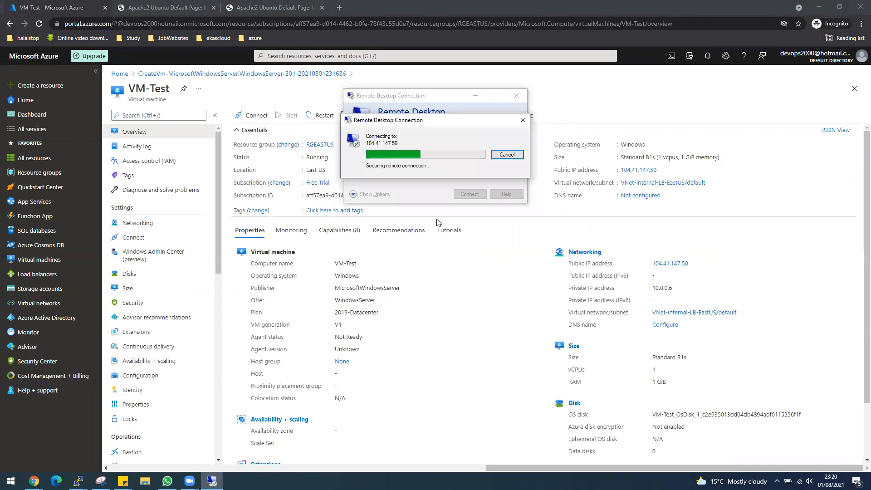
click(456, 225)
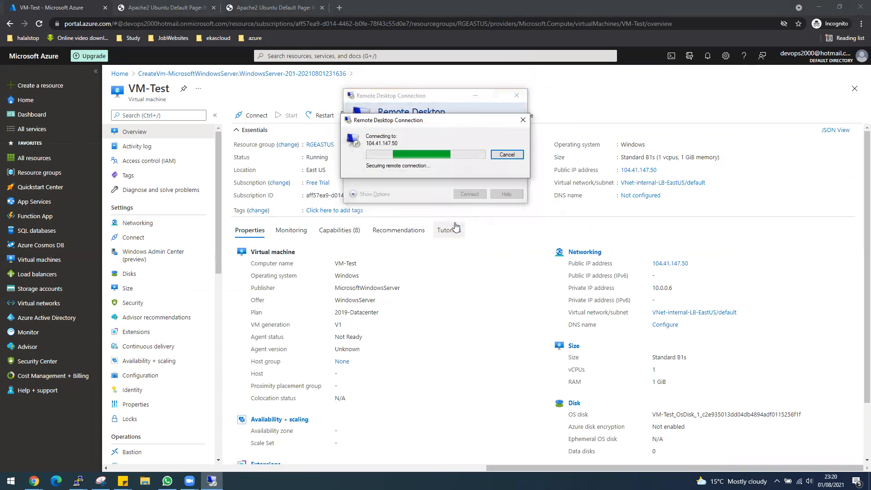
click(42, 259)
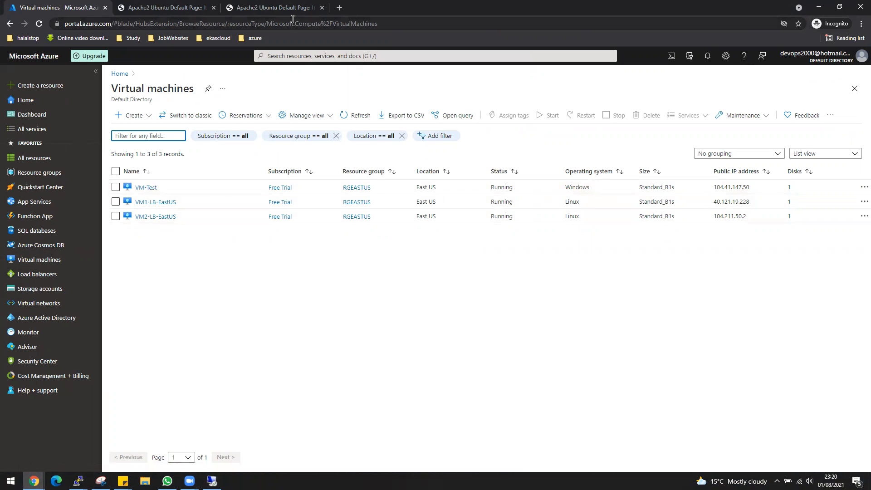
Step: Go to Load balancers via the portal's recent services and start a new one
click(211, 481)
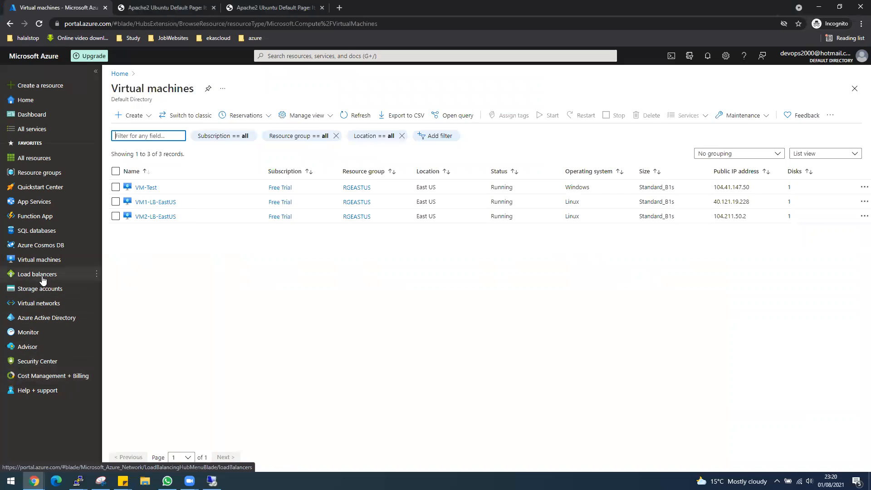
click(42, 279)
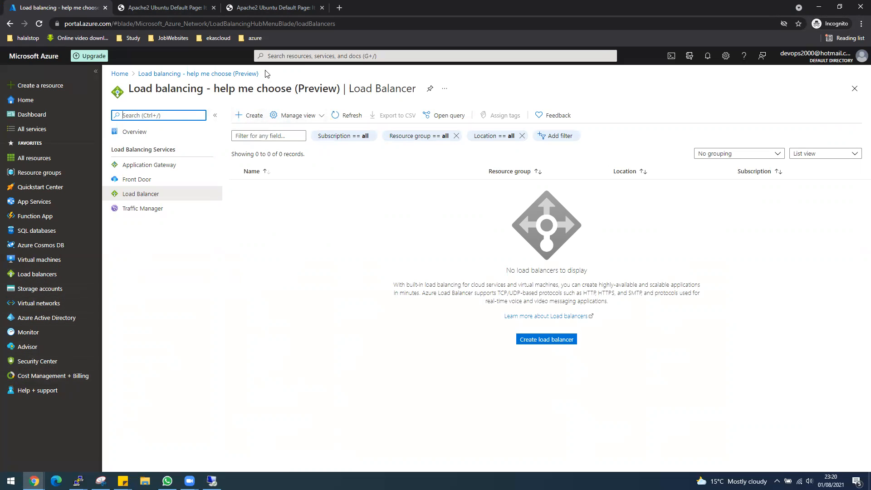
click(315, 57)
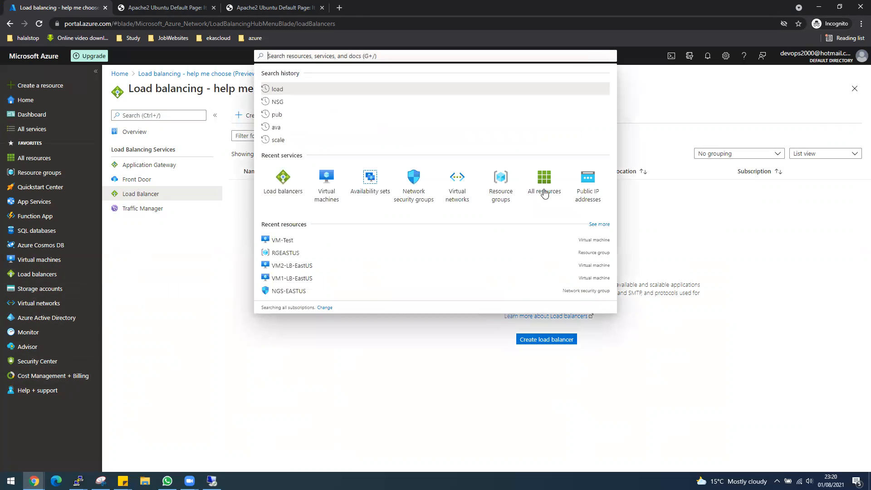
click(295, 195)
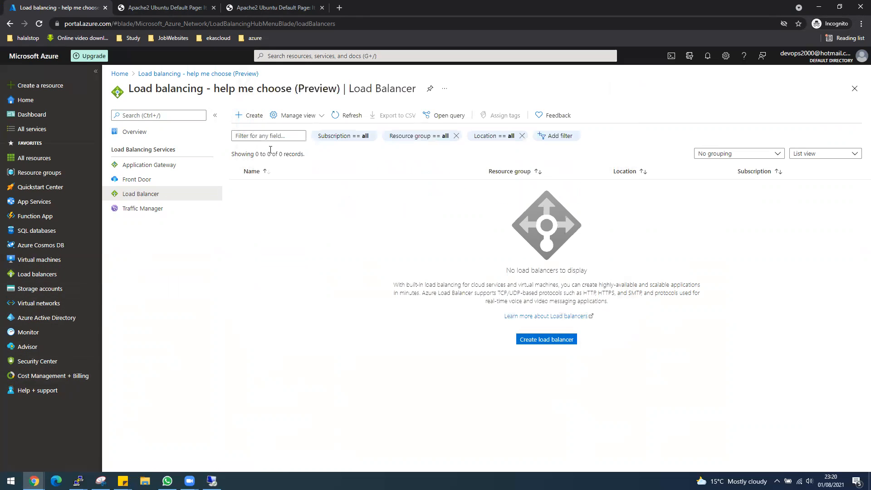
click(249, 117)
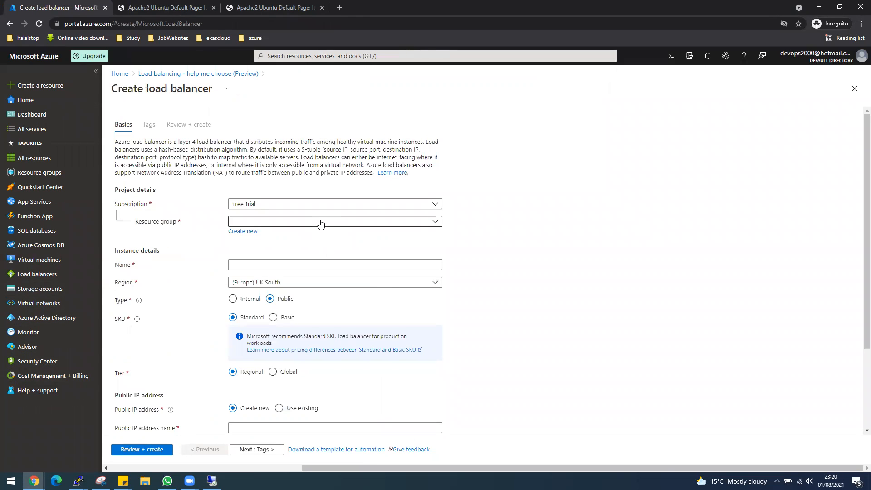
Step: Choose resource group RGEASTUS and name the load balancer LB-Internal-EastUS
click(321, 222)
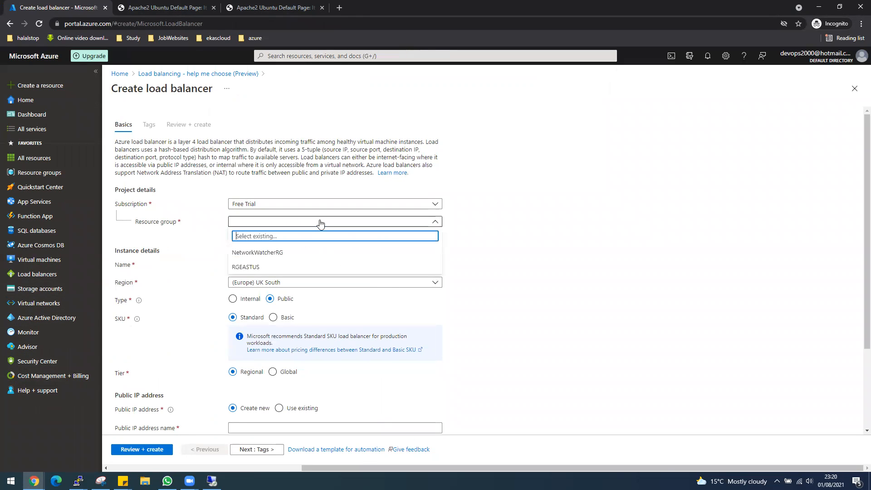
click(264, 267)
click(263, 264)
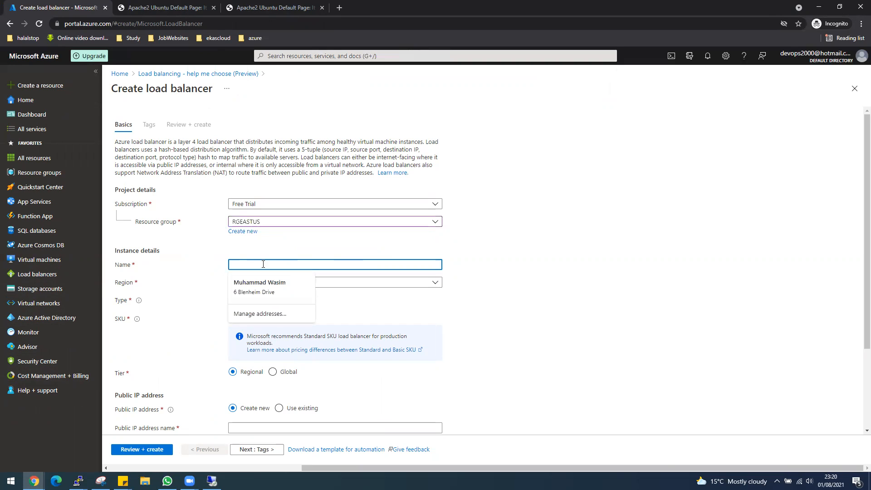
click(539, 261)
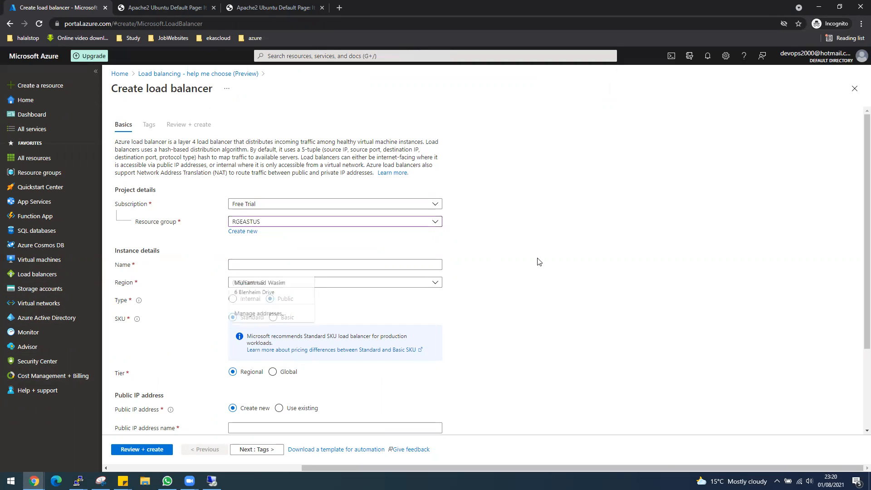
click(365, 264)
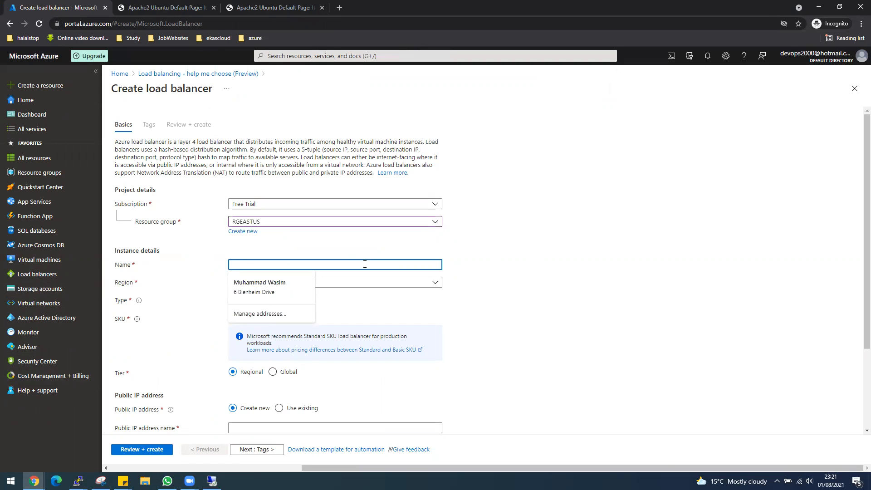
text(LB-Internal)
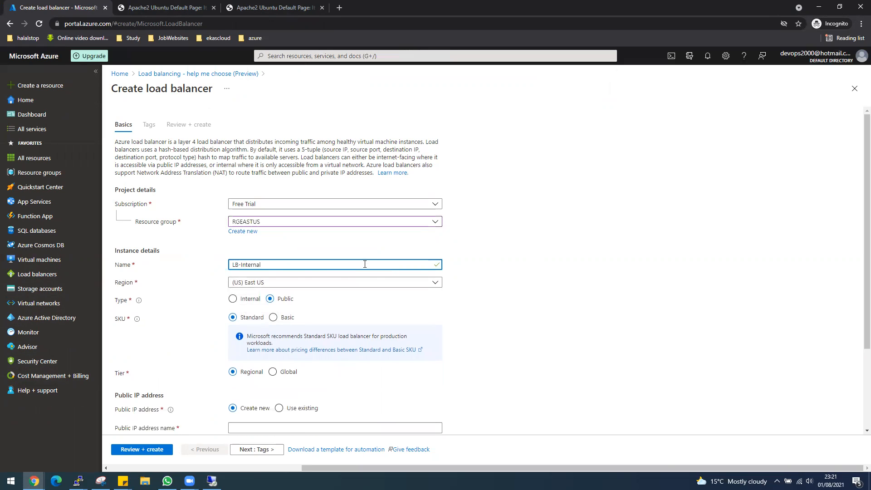
text(-EastUS)
Step: Make it internal on VNet-internal-LB-EastUS, then review and create it
click(232, 300)
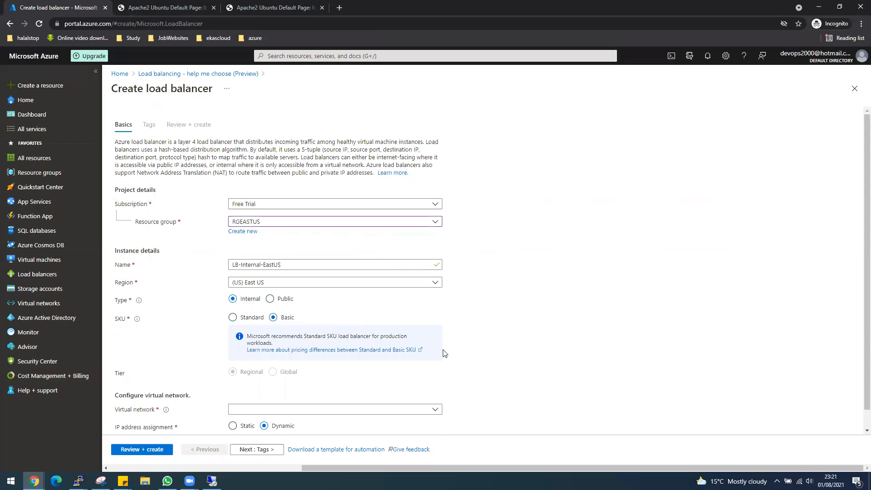
scroll(628, 341, down, 1)
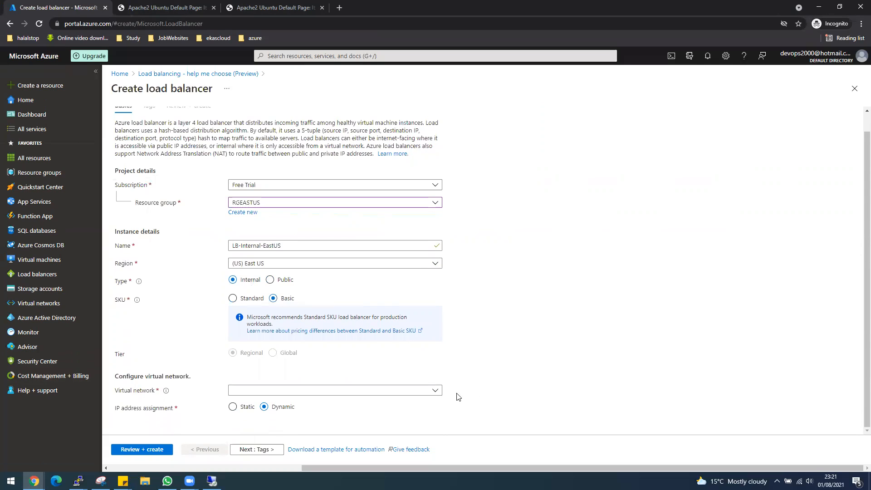
click(436, 390)
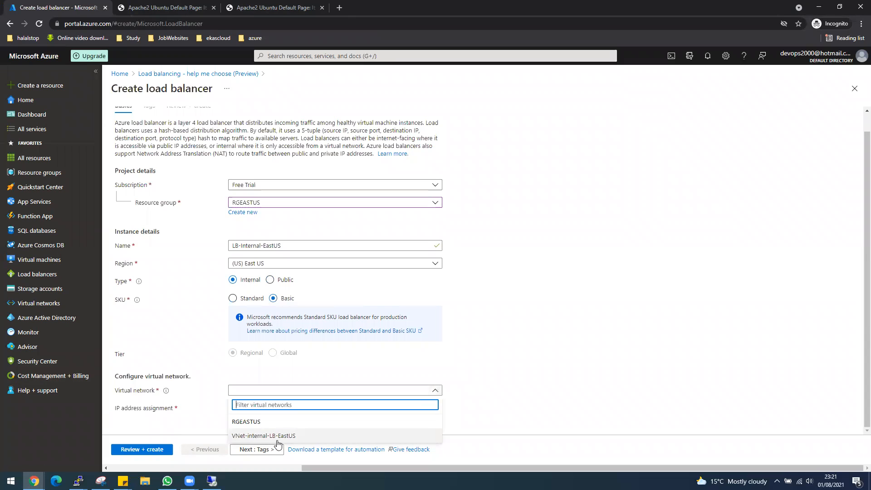
click(254, 436)
scroll(526, 394, down, 1)
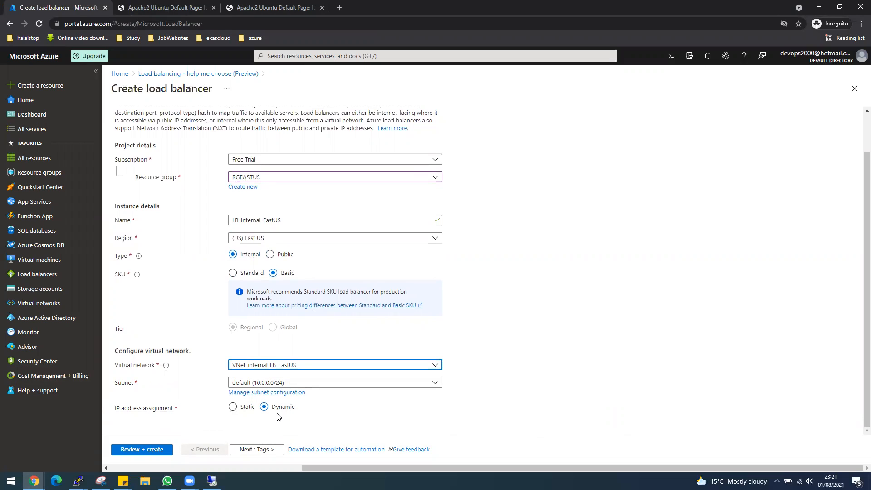
click(155, 449)
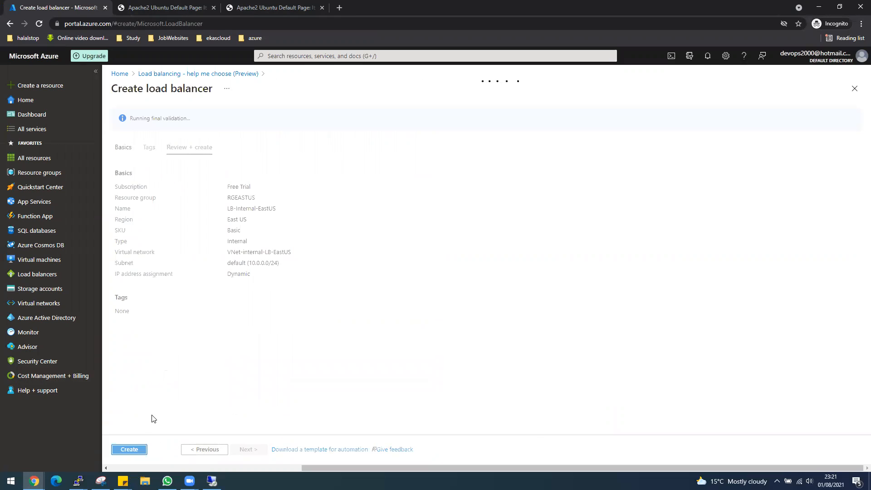
click(130, 450)
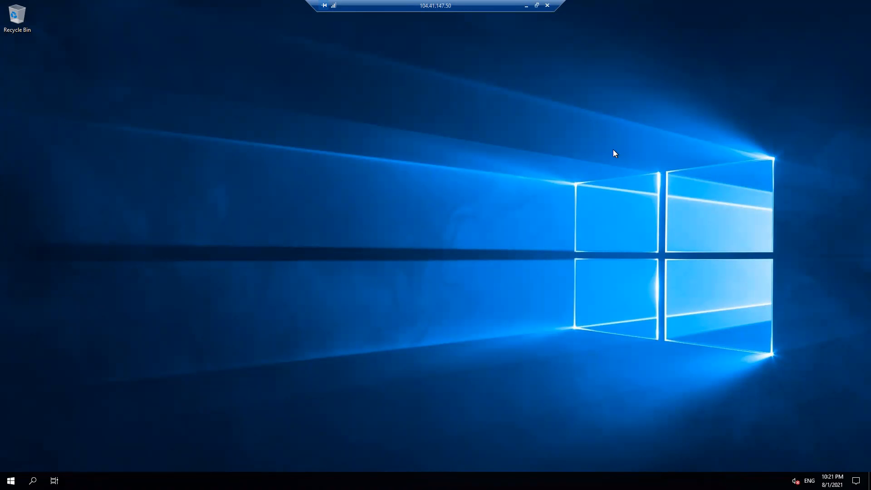
Step: After deployment finishes, open LB-Internal-EastUS, showing private IP 10.0.0.7 and no backend pools
click(527, 6)
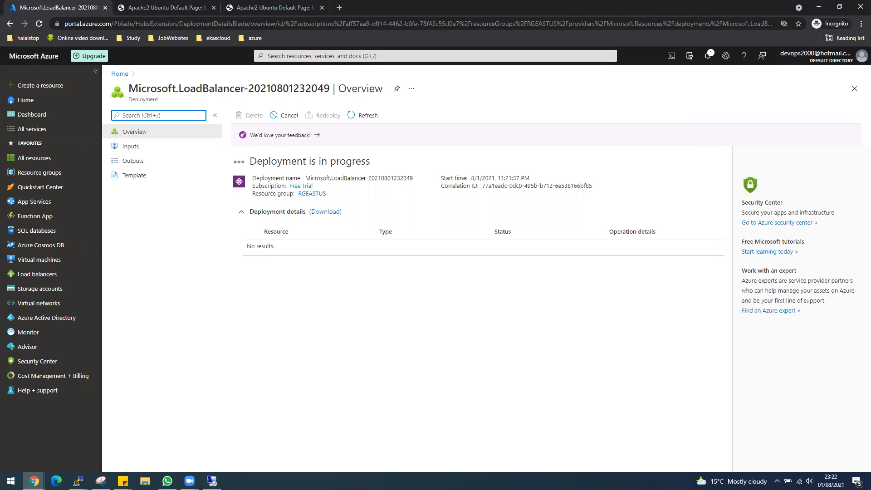
click(212, 480)
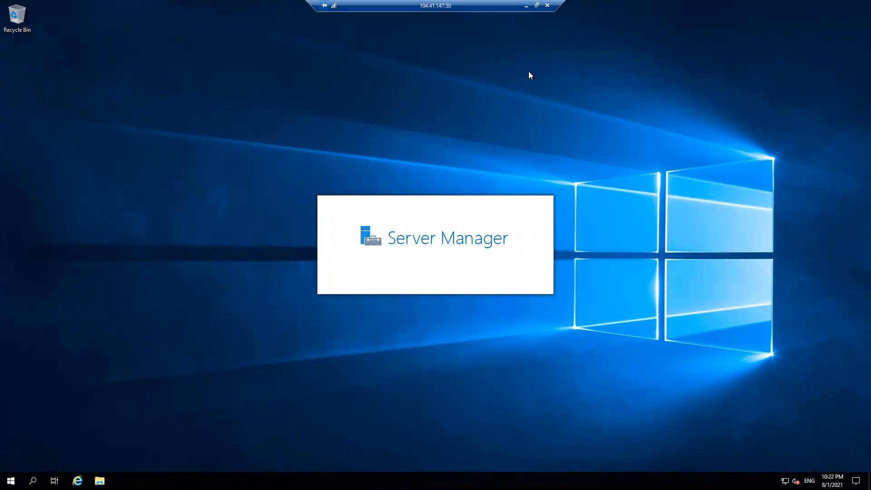
click(526, 6)
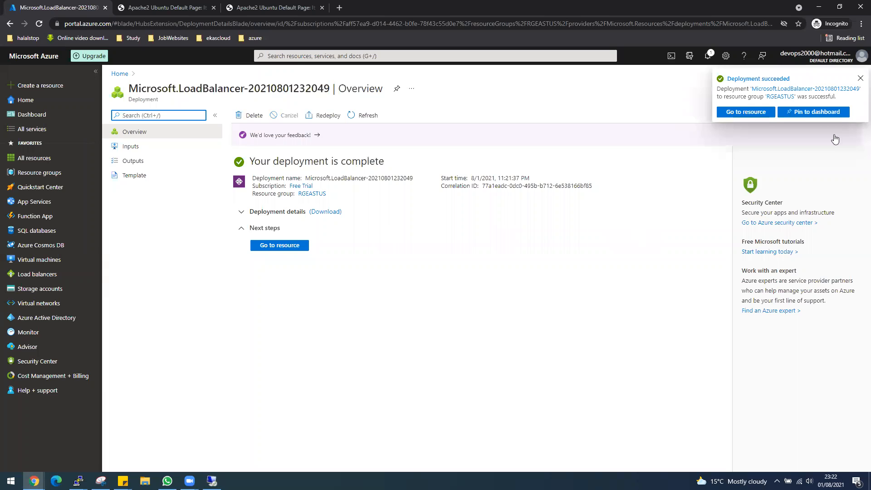
click(763, 115)
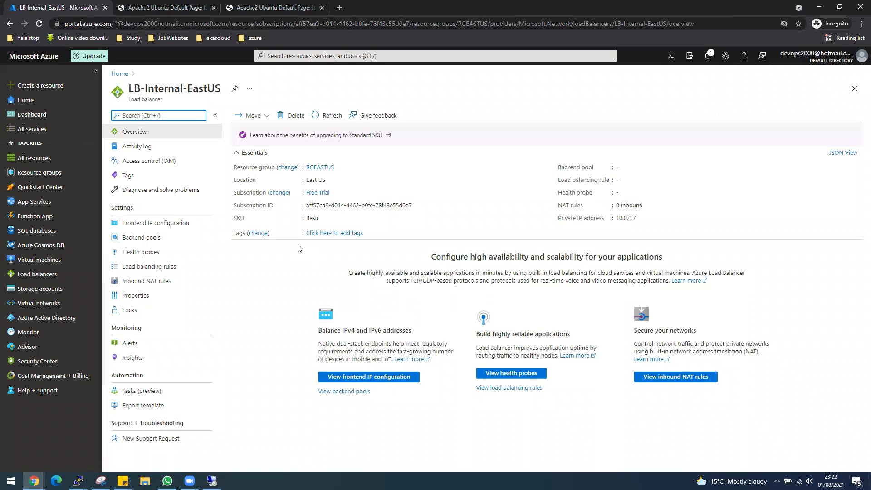
Step: Confirm the 10.0.0.7 frontend IP, then start adding a backend pool on VNet-internal-LB-EastUS
click(170, 224)
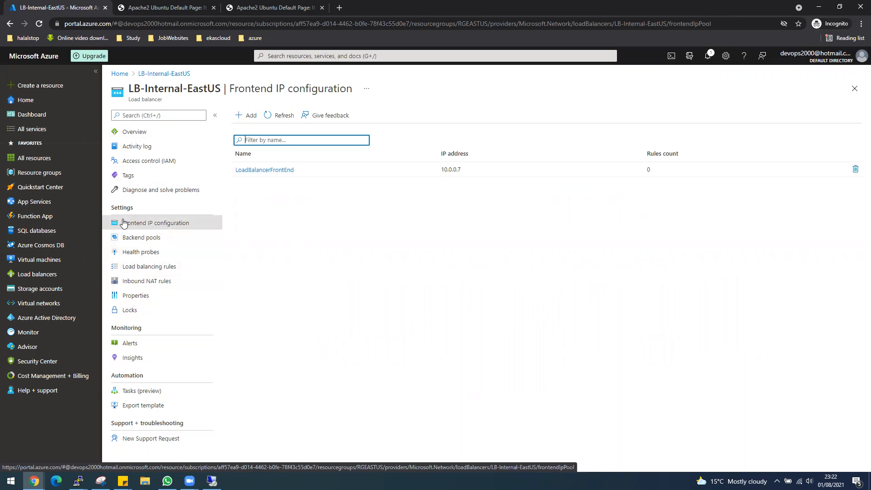
click(137, 239)
click(250, 116)
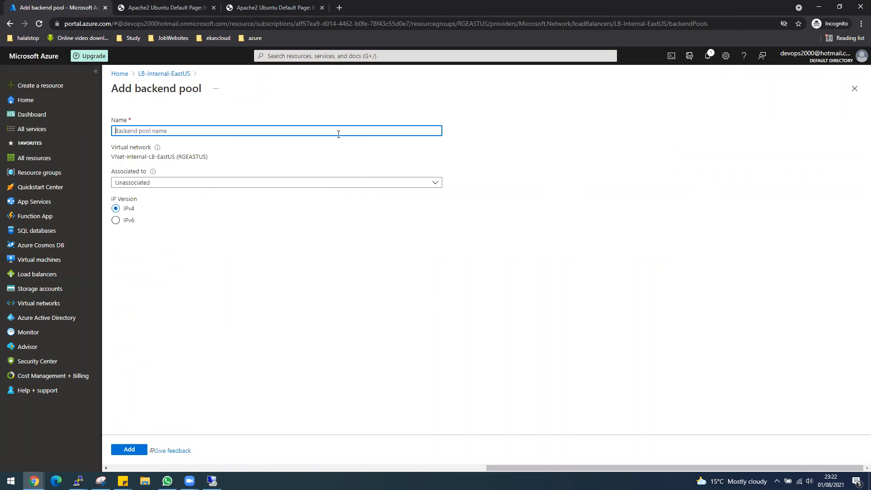
Step: Name the pool pool1, associate it with virtual machines, and add vm1-lb-eastus and vm2-lb-eastus
text(p)
key(BackSpace)
text(poo1l1)
click(132, 183)
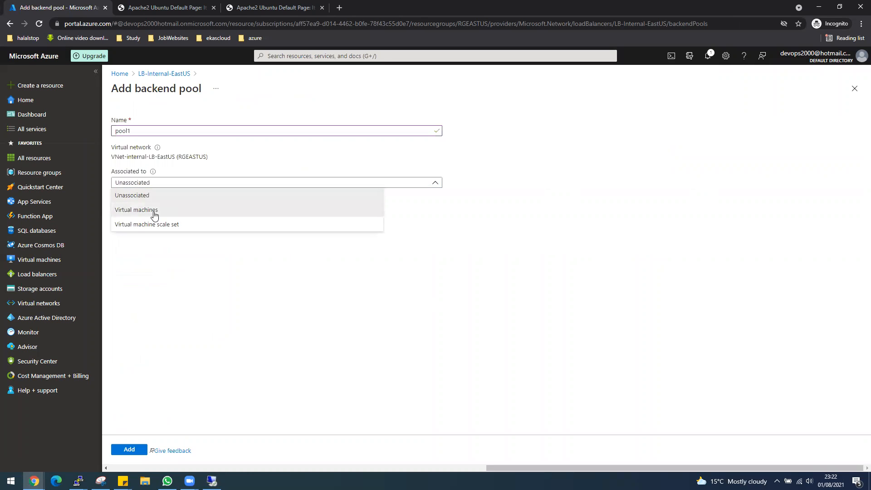
click(155, 213)
click(131, 297)
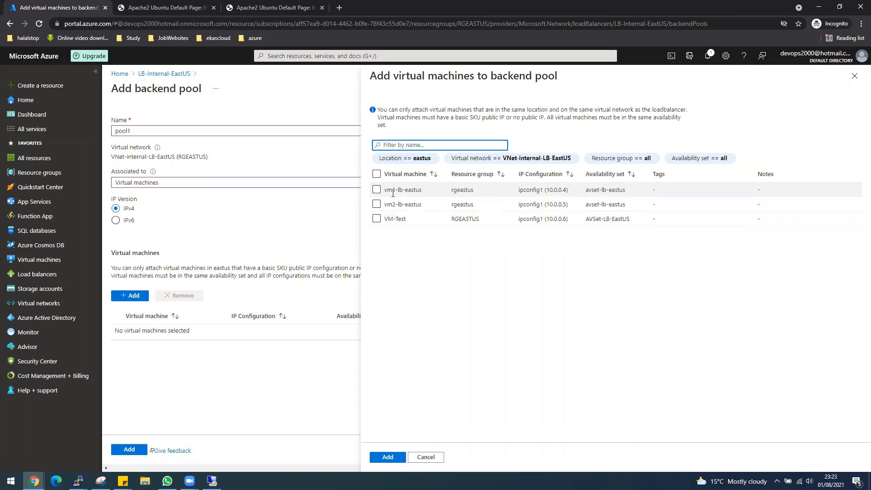
click(377, 191)
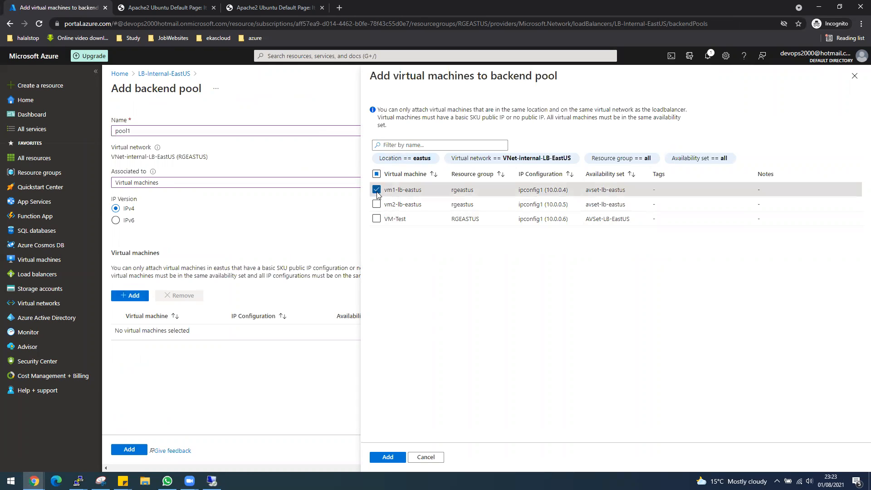
click(376, 204)
click(388, 457)
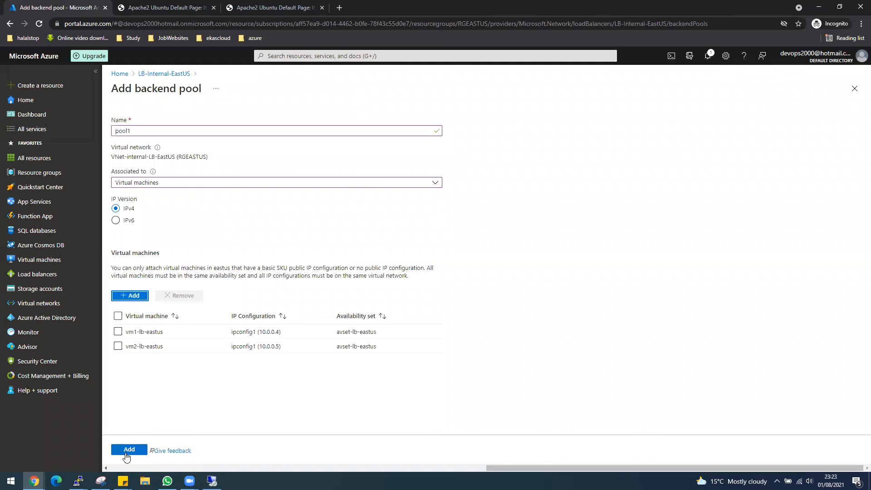
click(128, 450)
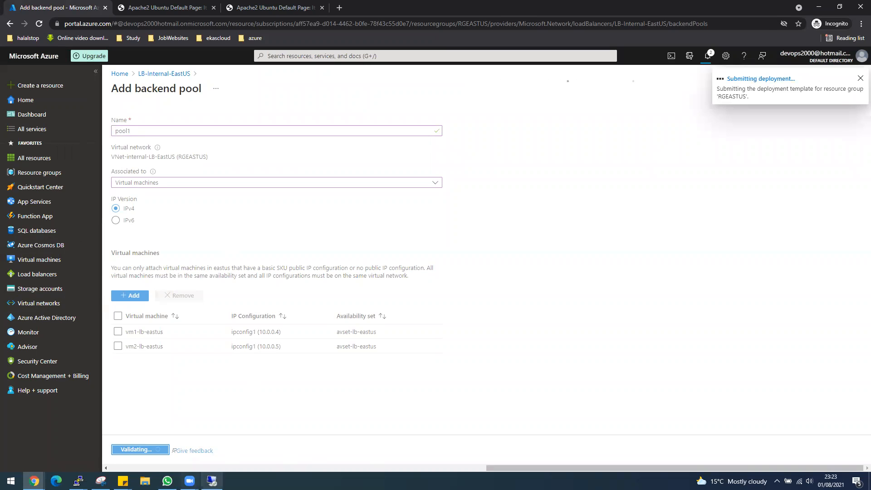
click(212, 481)
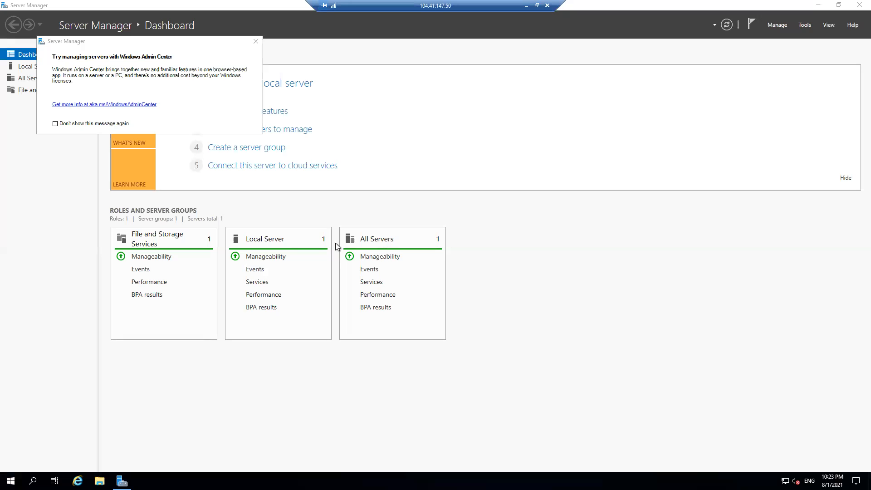
Step: In Server Manager's Local Server, set IE Enhanced Security Configuration to Off for Administrators and Users
click(28, 69)
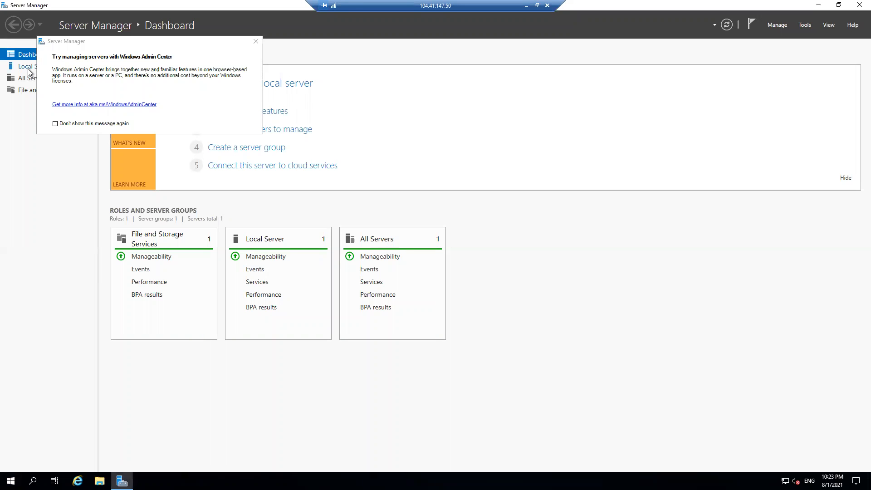
click(256, 42)
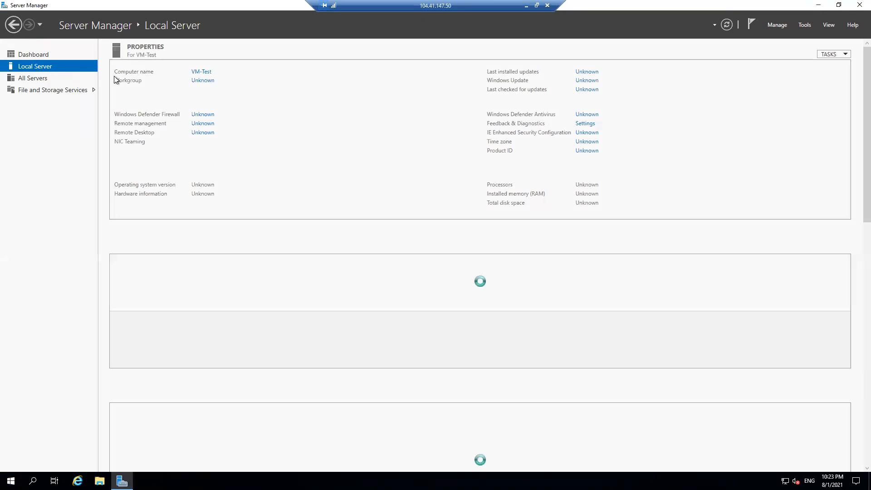
click(587, 132)
click(383, 228)
click(385, 282)
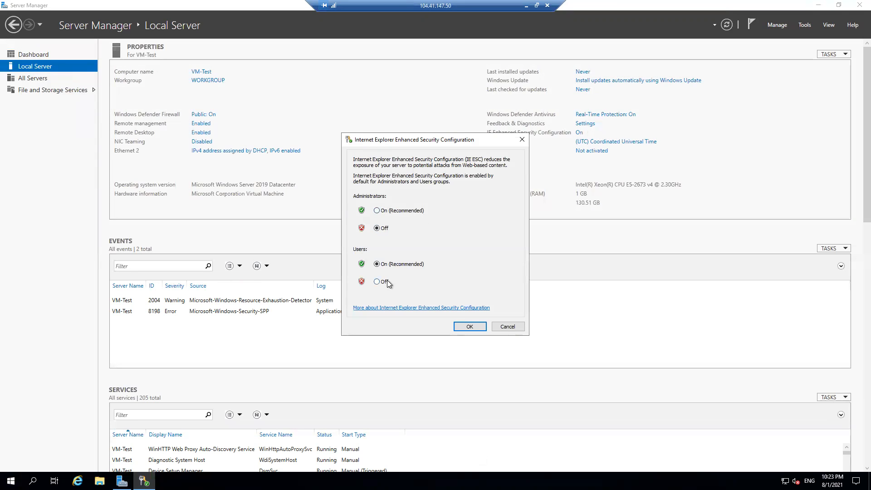
click(468, 326)
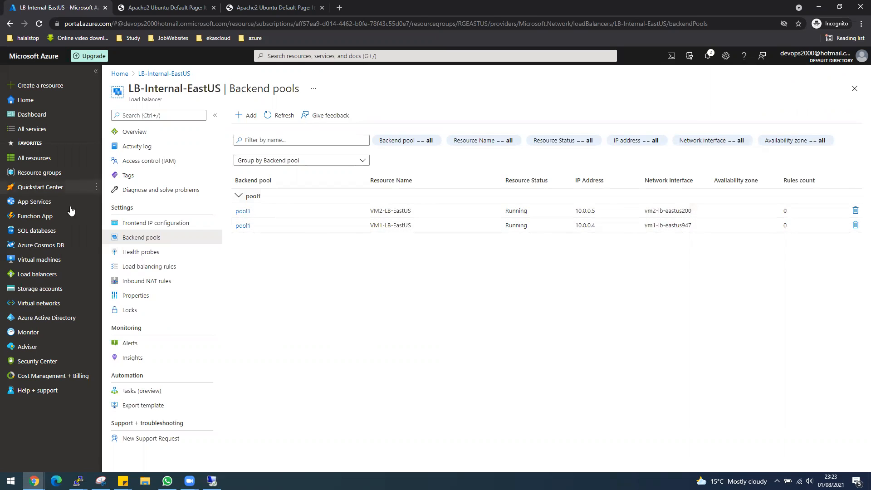
Step: Add the TCP port-80 health probe HP-LB to LB-Internal-EastUS
click(140, 252)
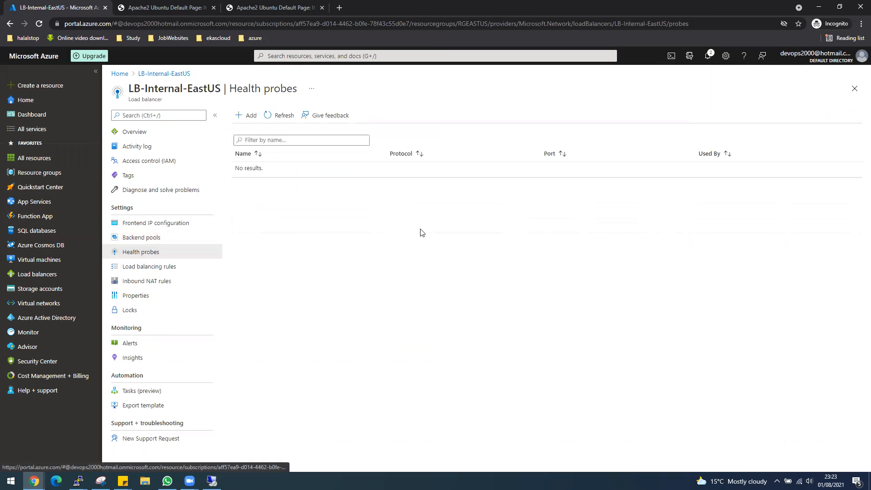
click(246, 116)
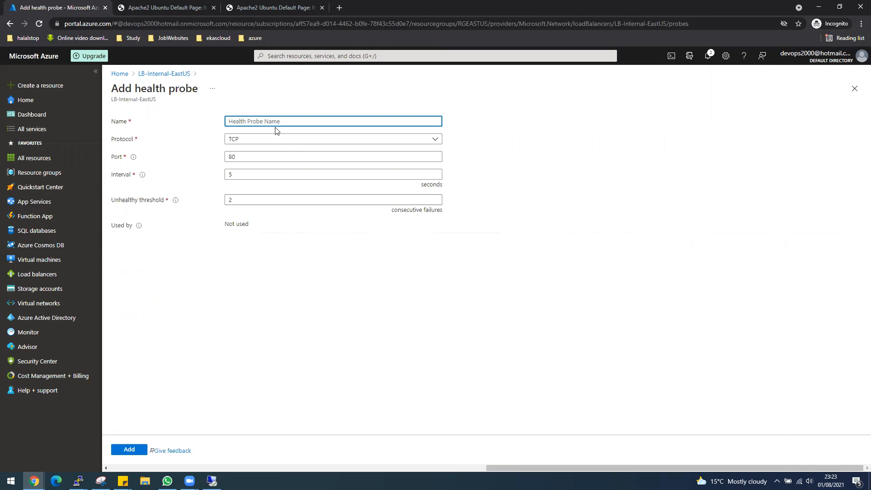
text(HP-LB)
click(130, 450)
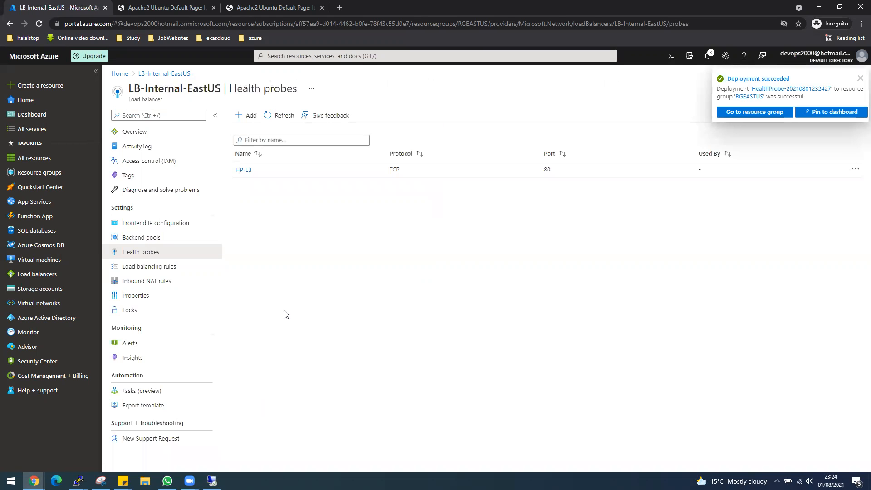
click(167, 267)
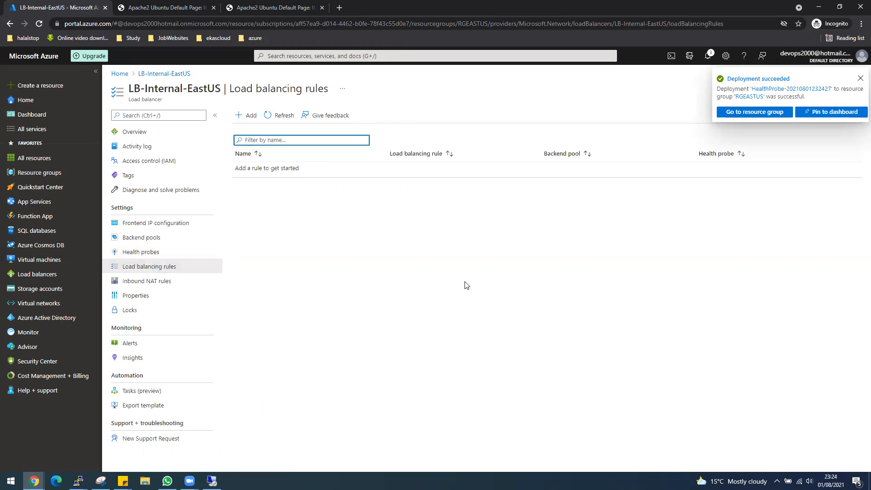
Step: Start rule LB-Internal-Rule1 on frontend 10.0.0.7 with frontend and backend ports 80
click(248, 115)
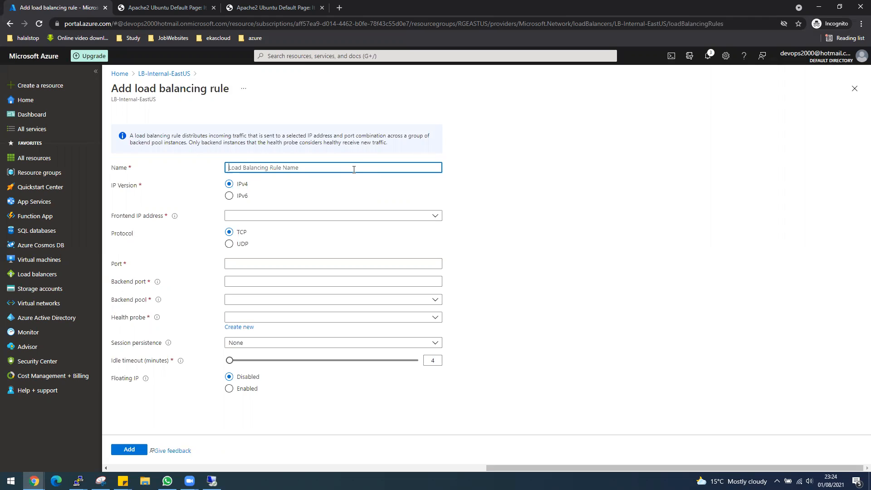
text(LB)
text(-Inte)
text(rna)
text(;)
text(l-R)
text(ule1)
click(261, 220)
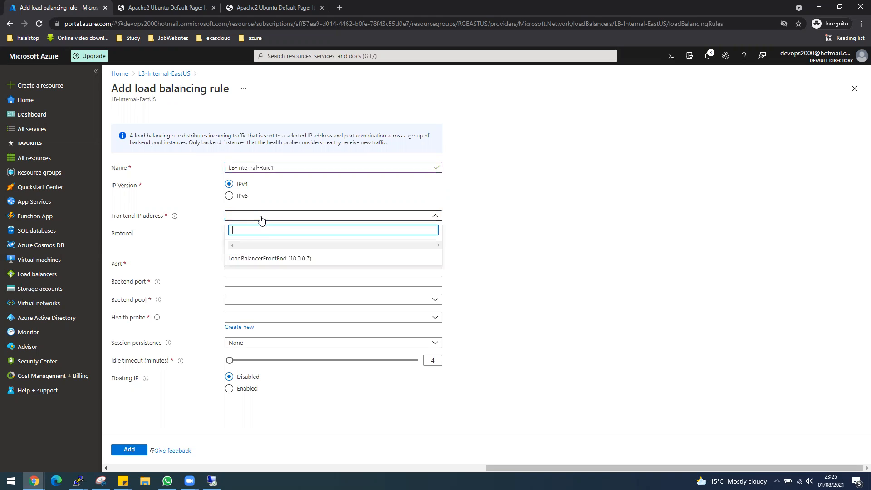
click(271, 260)
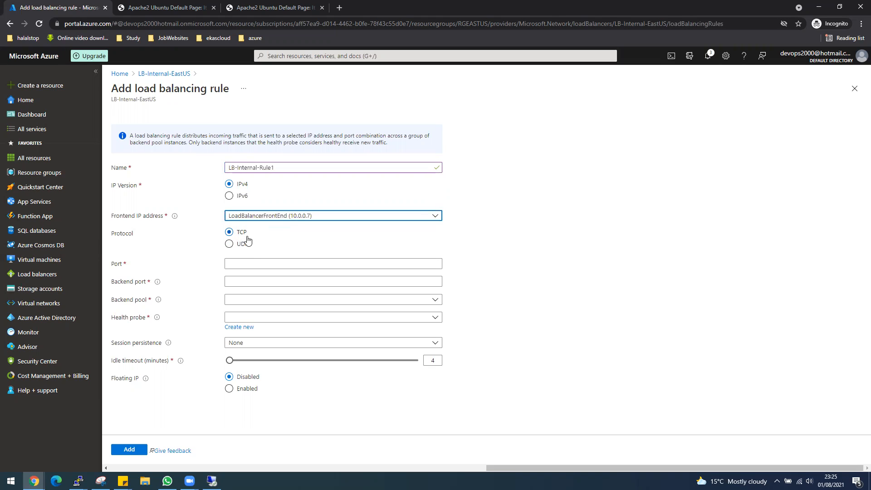
click(255, 261)
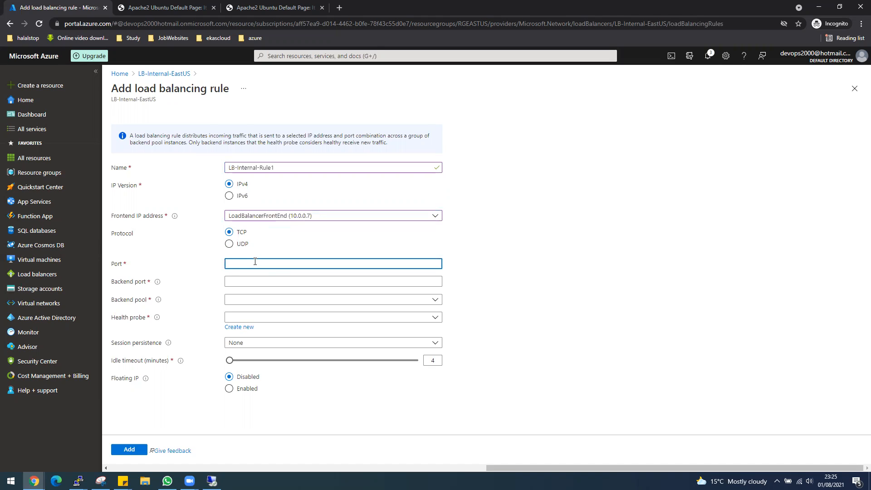
text(80)
key(Tab)
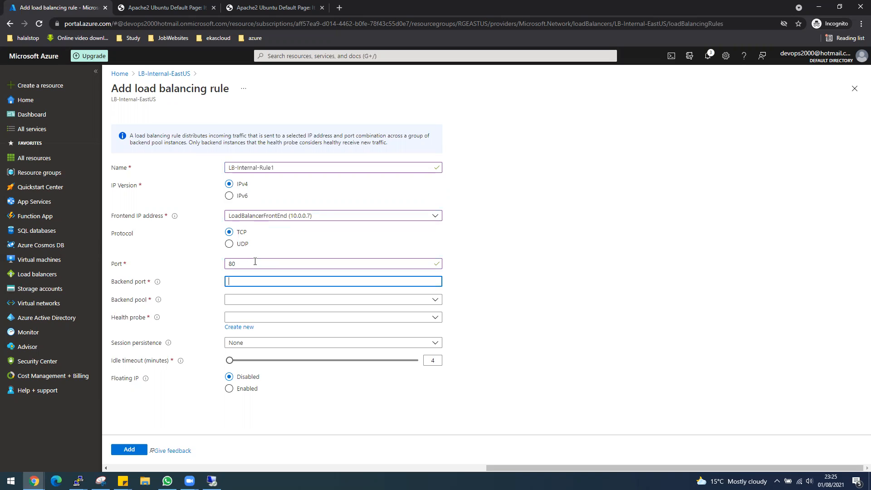
text(80)
Step: Point the rule at backend pool pool1 and probe HP-LB, keeping session persistence None
click(252, 306)
click(250, 326)
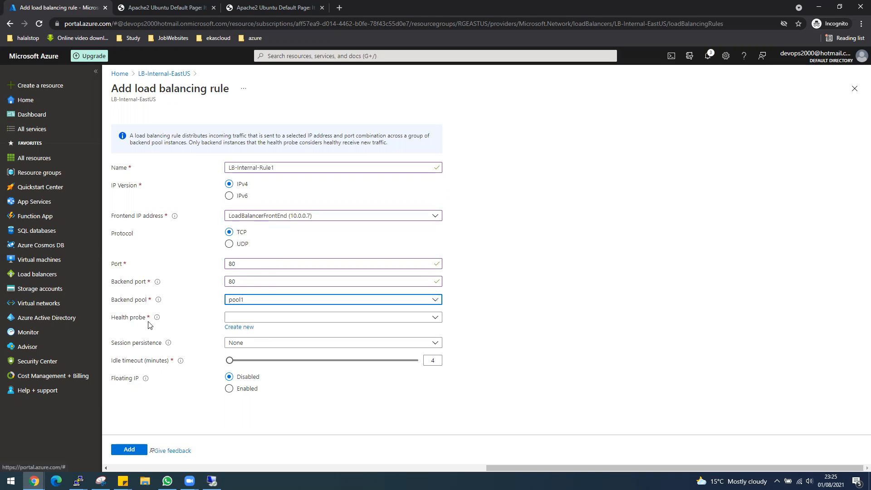
click(271, 319)
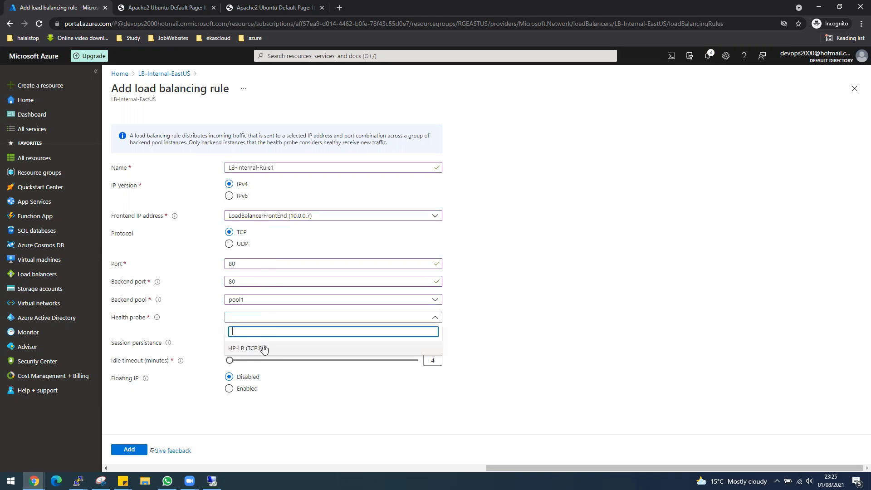
click(263, 349)
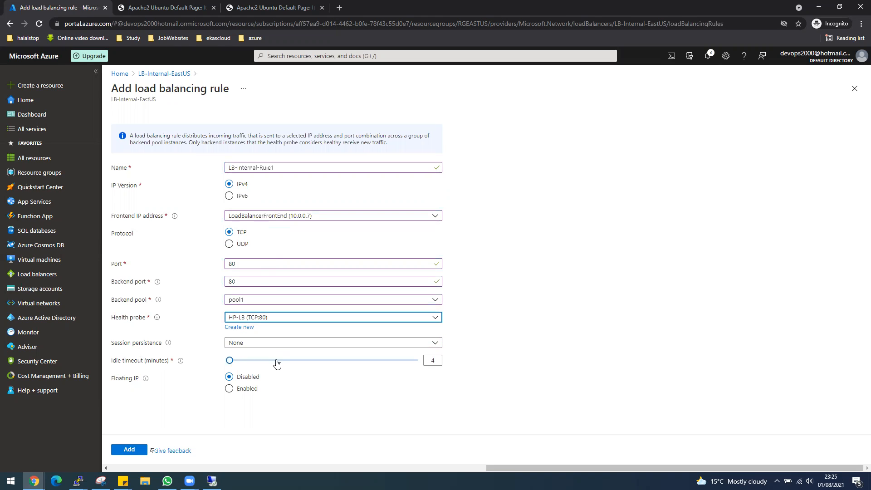
click(261, 348)
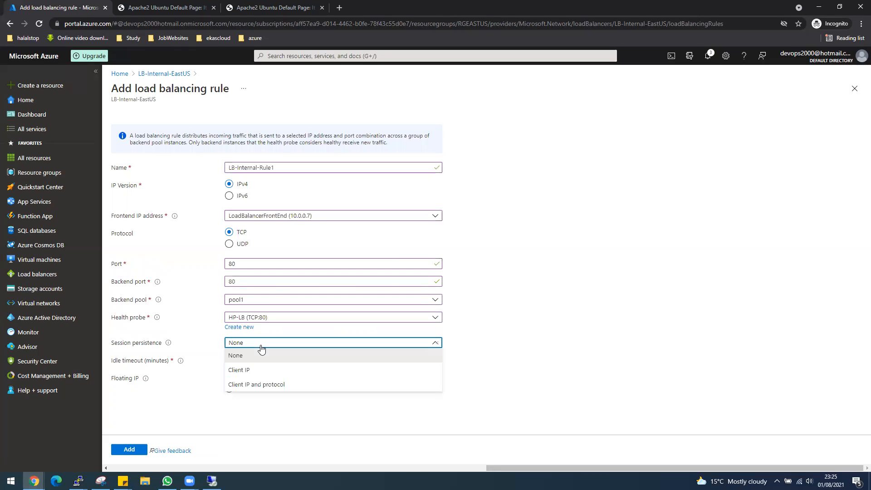
click(572, 340)
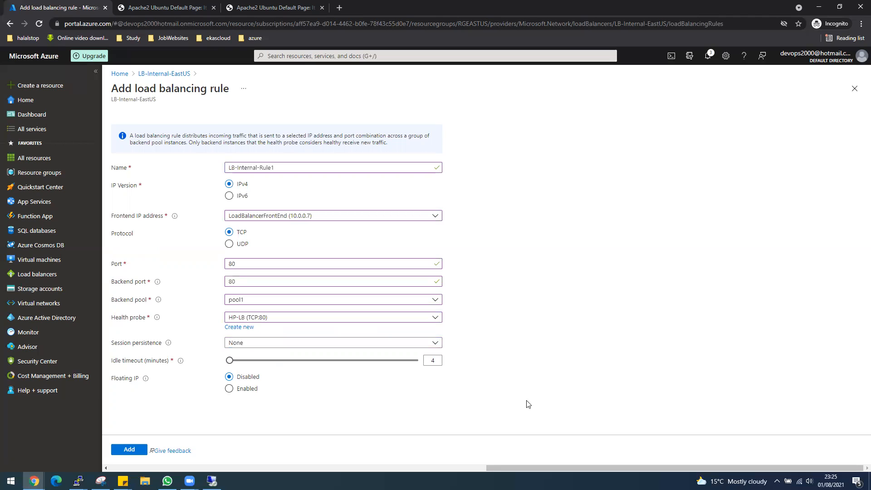
Step: Add LB-Internal-Rule1 (TCP/80, pool1, probe HP-LB) and let its deployment finish
click(130, 450)
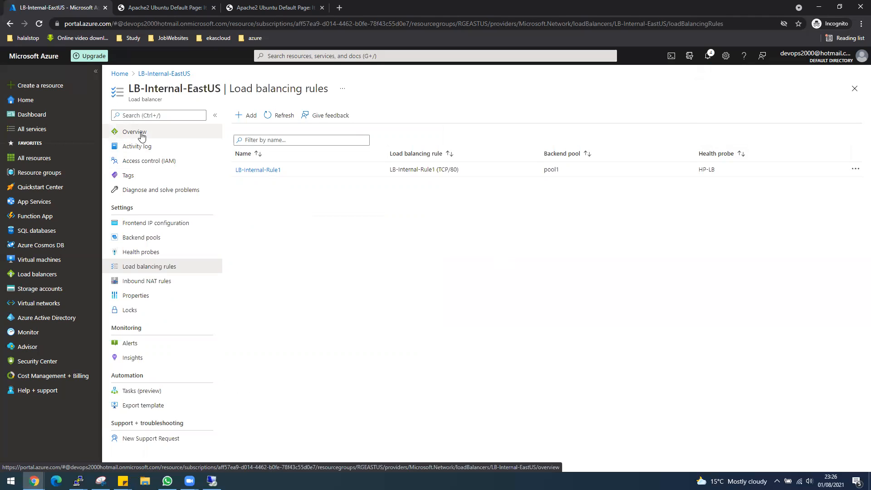
Step: Copy the frontend IP 10.0.0.7, check pool1's backend VMs, and switch to the VM-Test remote session
click(141, 227)
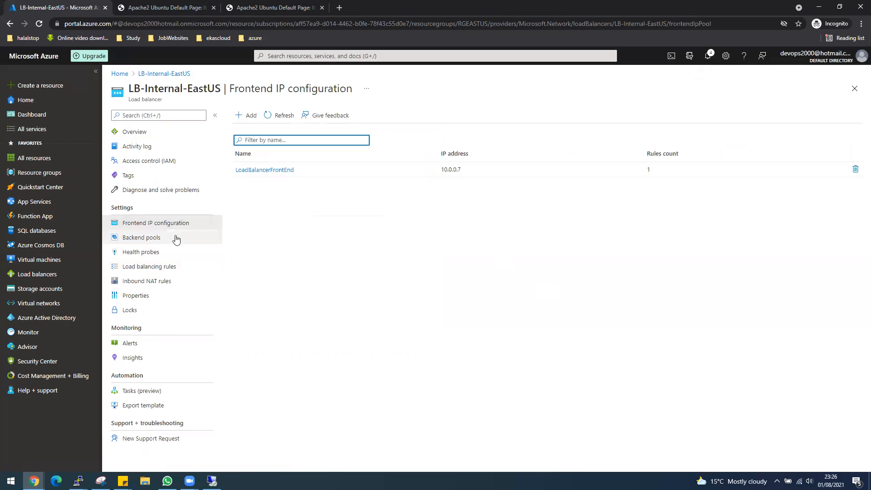
double_click(450, 169)
right_click(450, 168)
click(461, 174)
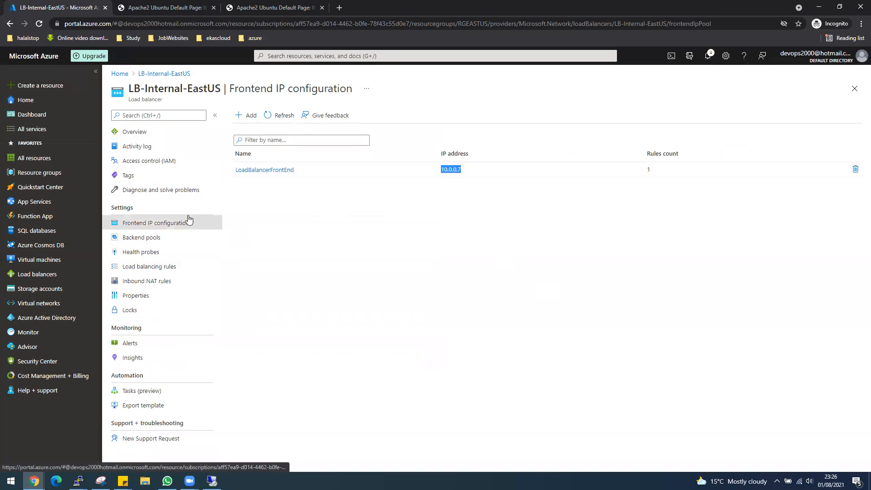
click(158, 238)
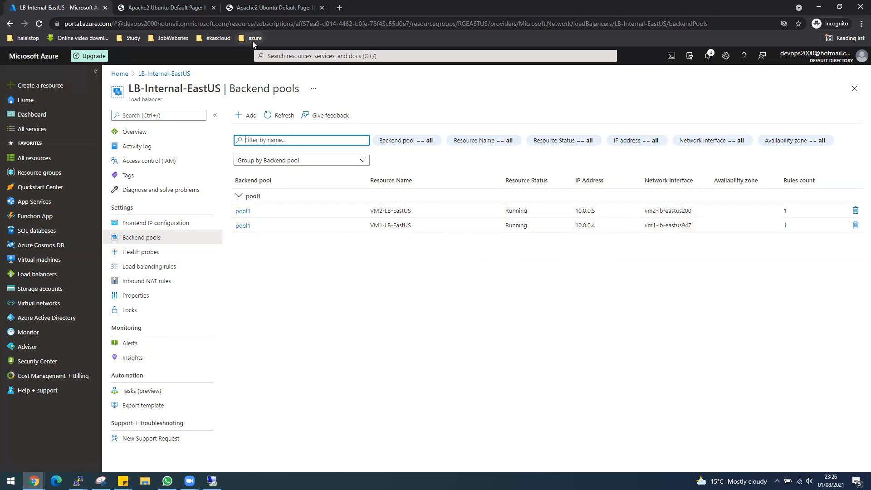
click(212, 481)
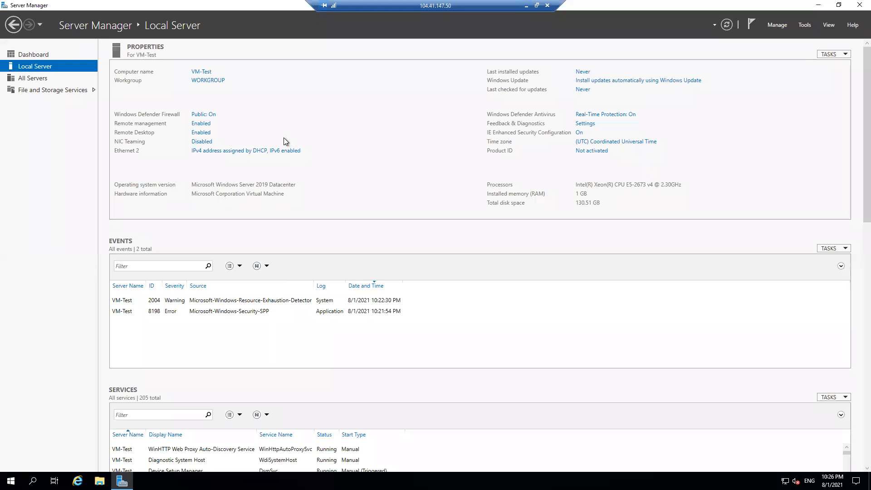
Step: Browse to 10.0.0.7 in Internet Explorer, past the IE11 setup prompt, to show the VM1 Apache page
click(815, 6)
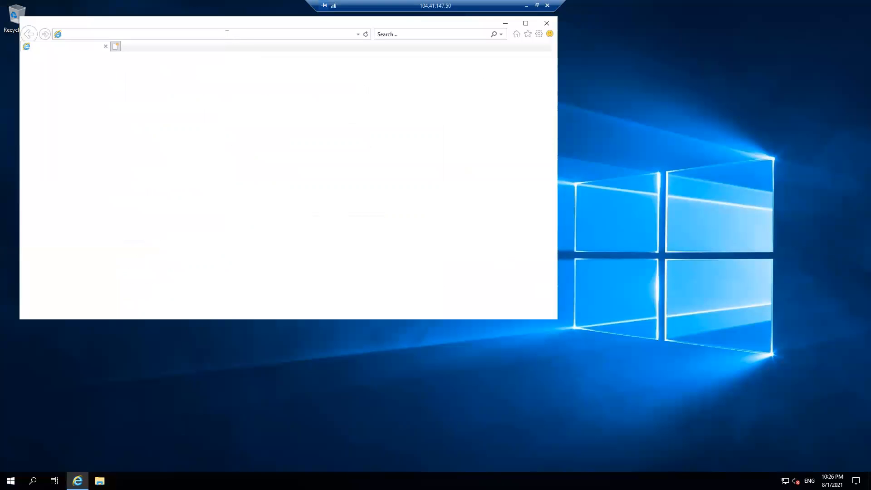
text(10.0.0.7)
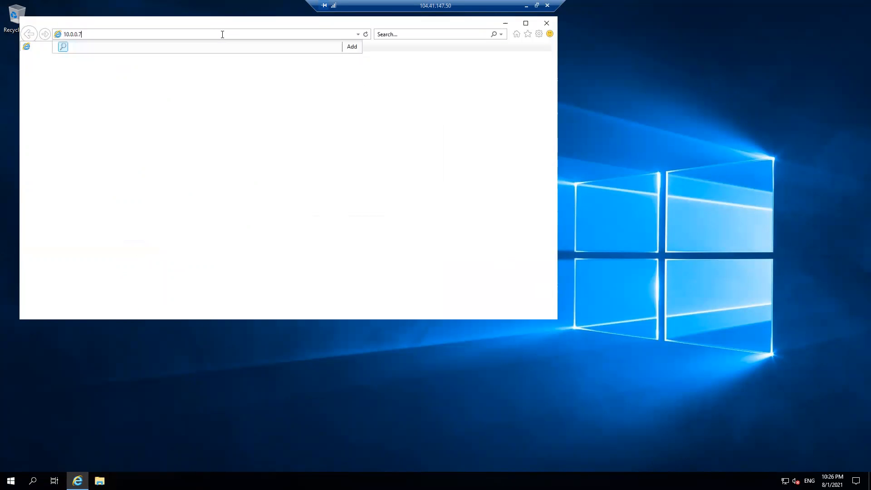
key(Return)
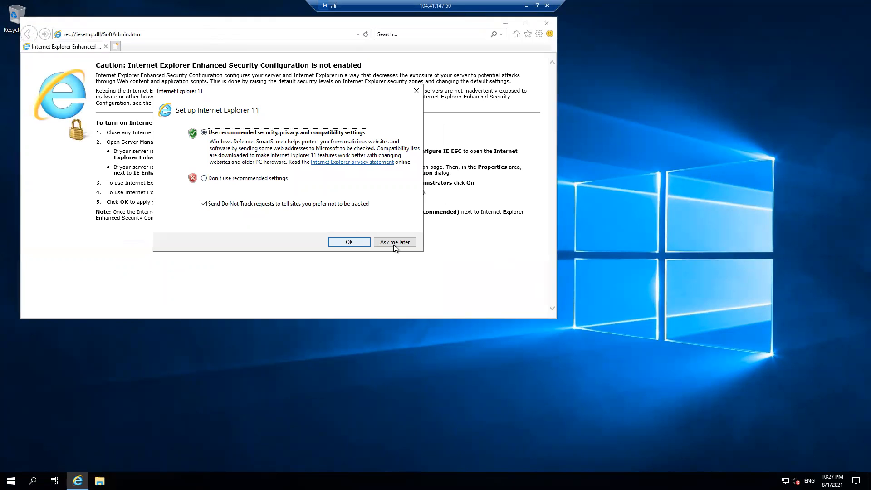
click(352, 239)
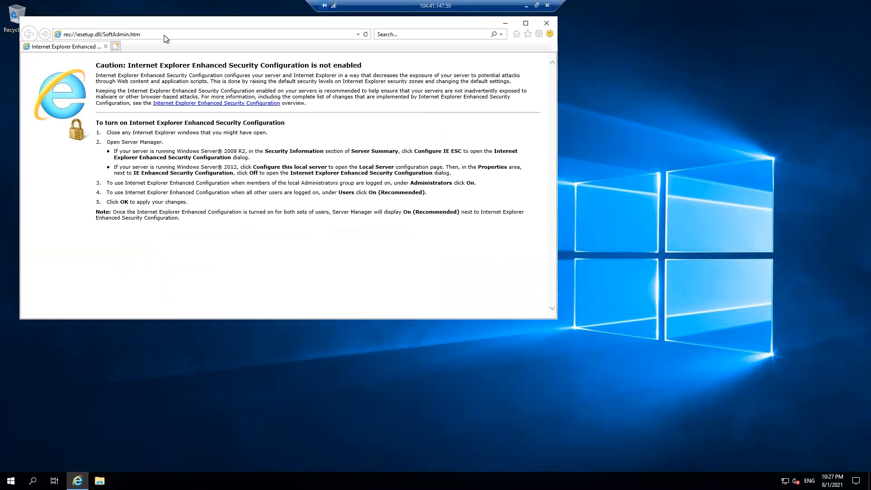
click(366, 34)
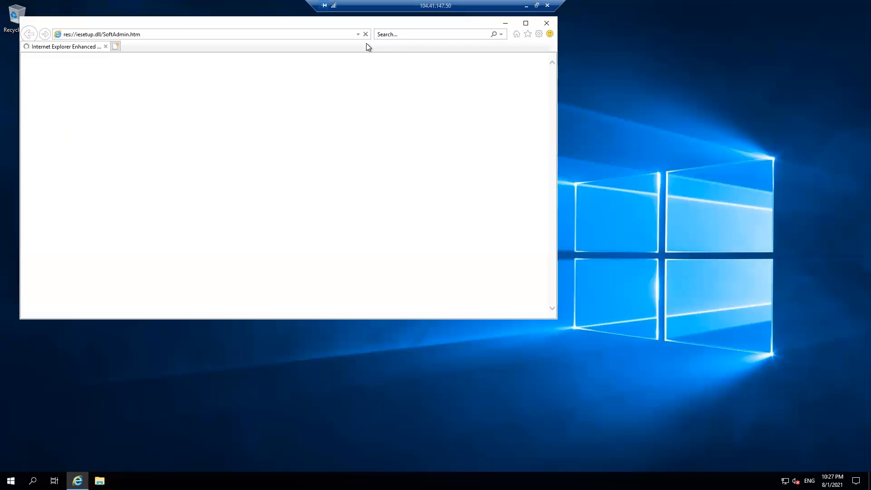
click(266, 37)
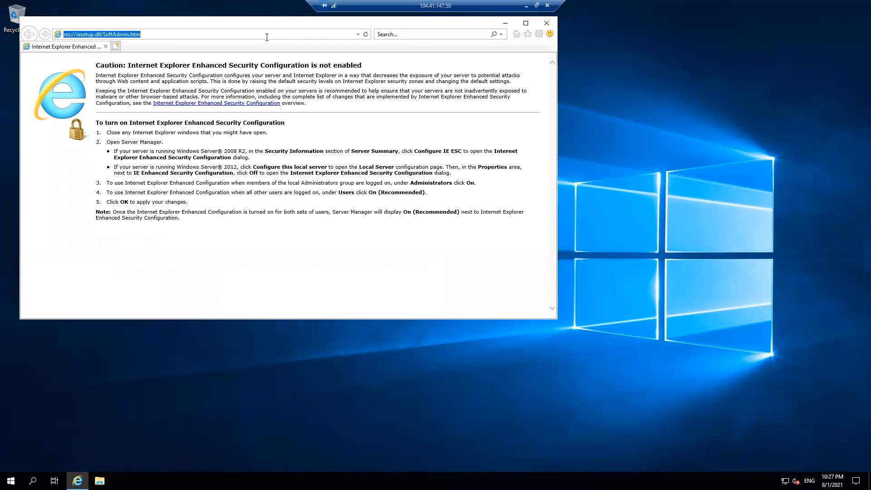
text(10.0.0.7)
key(Return)
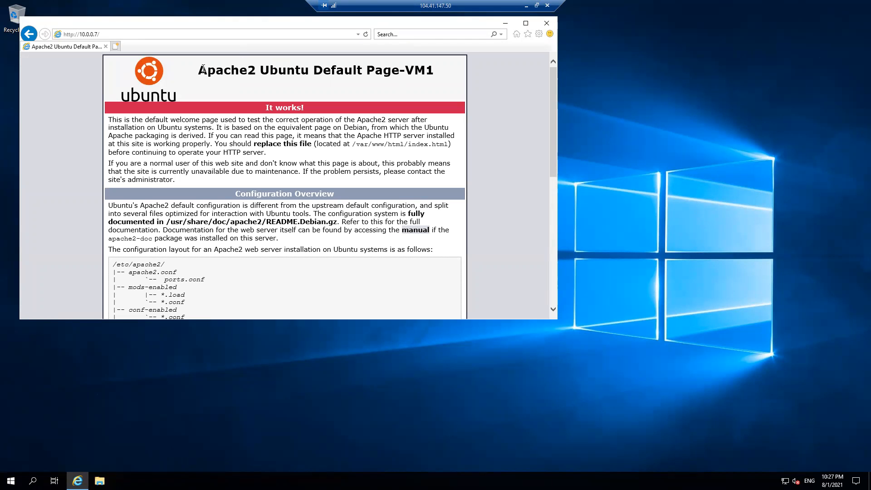
Step: Refresh 10.0.0.7 several times, still getting the VM1 page, then leave the remote session
drag(201, 68, 429, 67)
drag(325, 23, 511, 50)
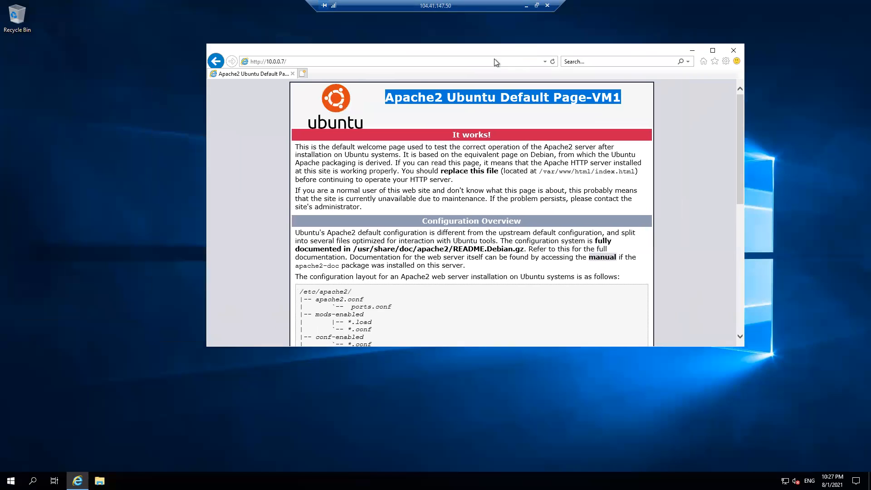
click(553, 62)
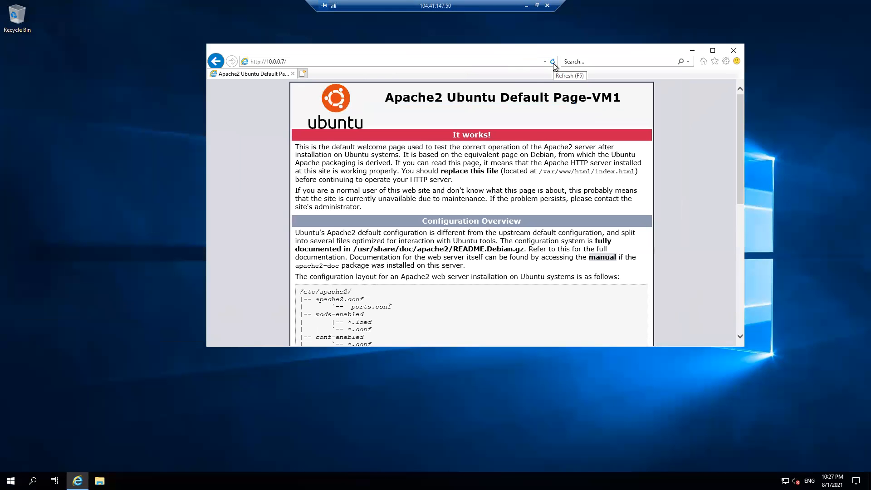
click(553, 64)
click(552, 62)
click(833, 481)
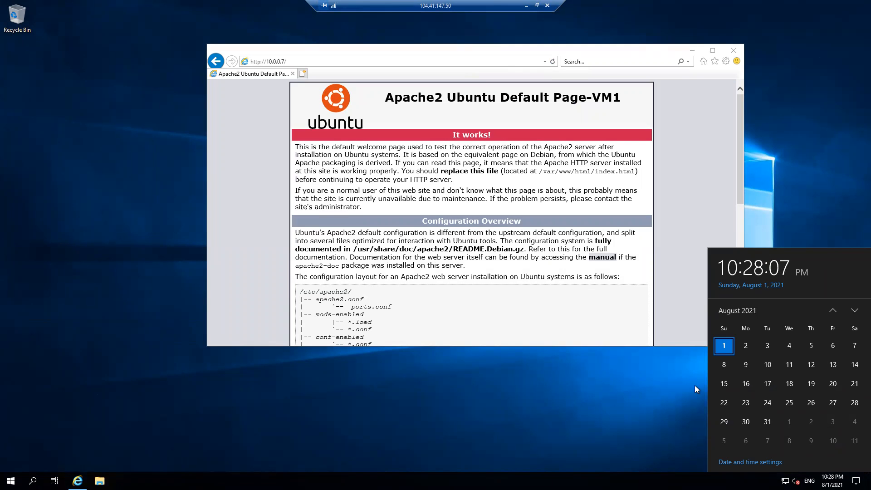
click(554, 64)
click(554, 64)
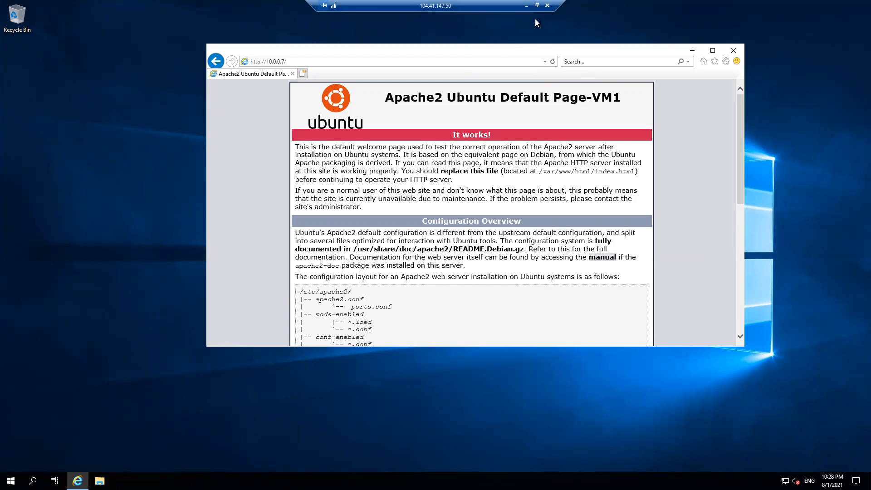
click(526, 5)
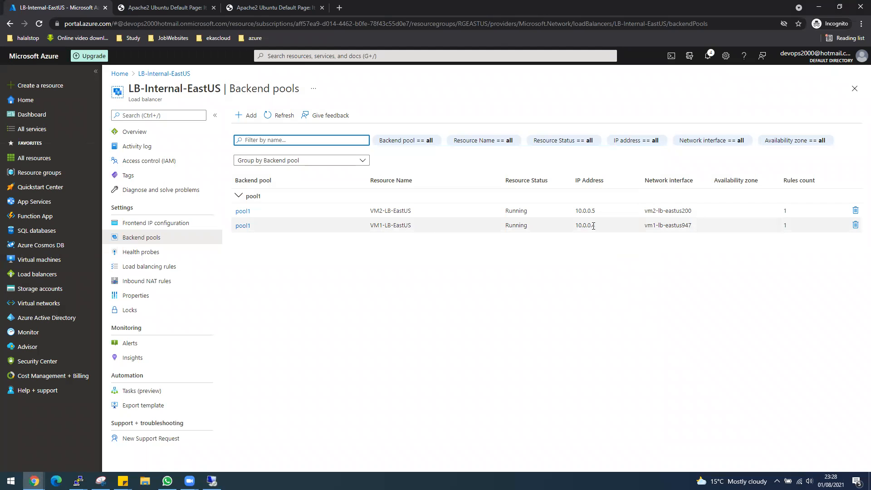
Step: Reload the VM2 and VM1 Apache tabs in Chrome to compare them, then go back to the remote session
click(158, 10)
click(234, 8)
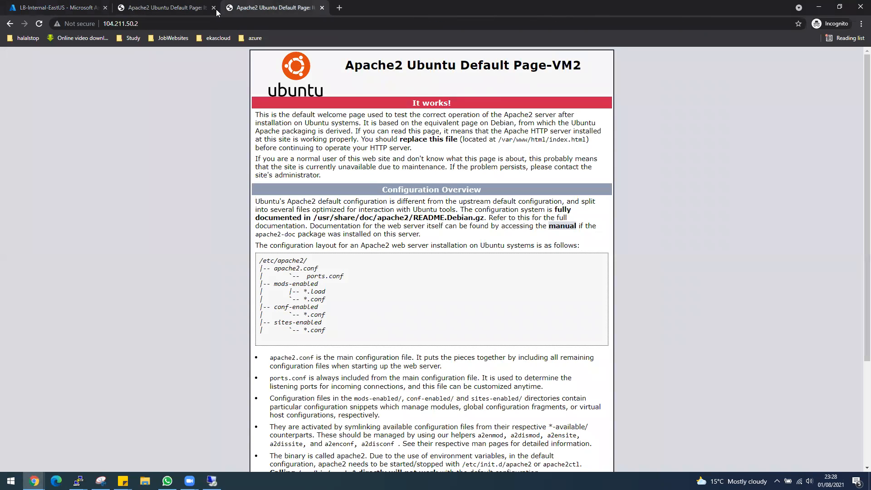
click(38, 24)
click(167, 8)
click(39, 24)
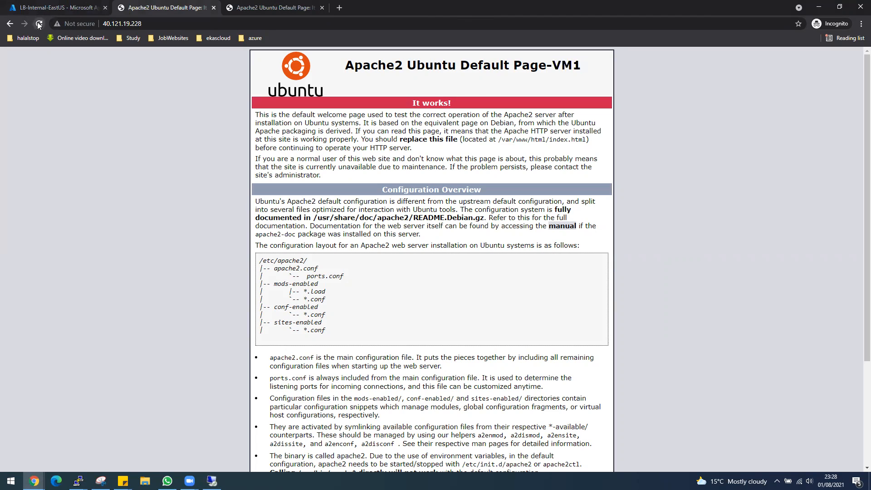
click(50, 7)
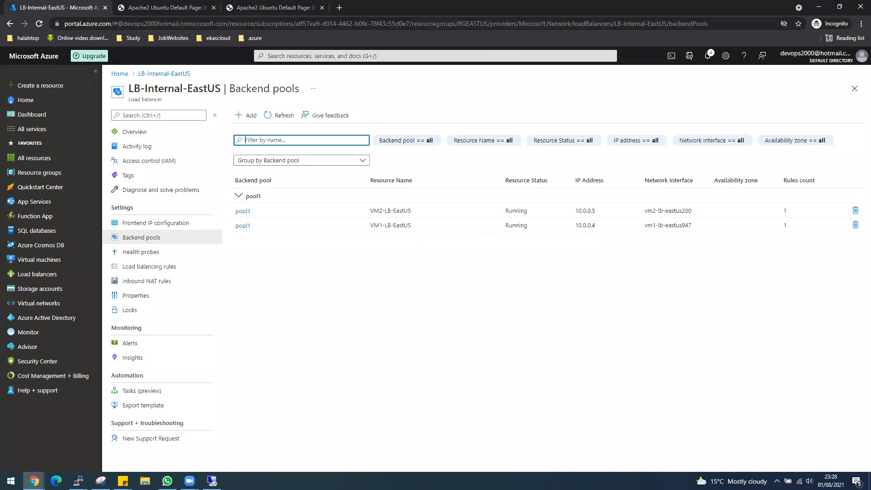
click(212, 481)
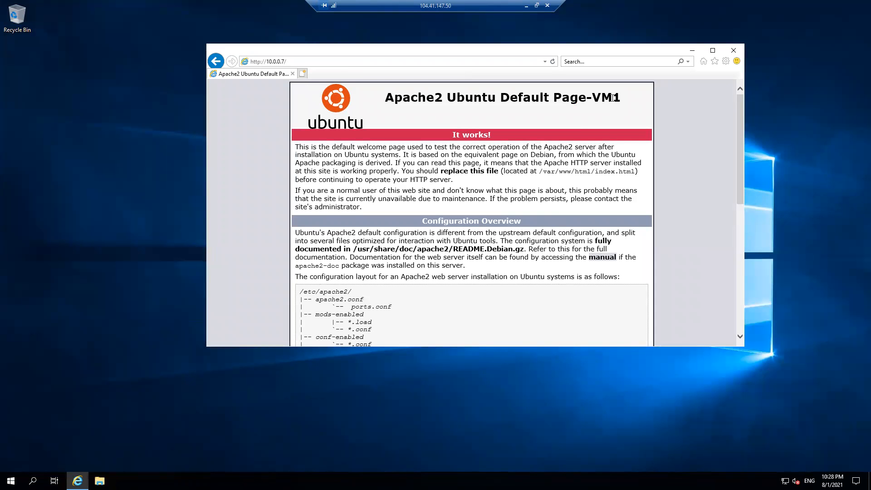
Step: Refresh 10.0.0.7 repeatedly until Apache2 Ubuntu Default Page-VM2 appears, then minimise the remote session
click(552, 62)
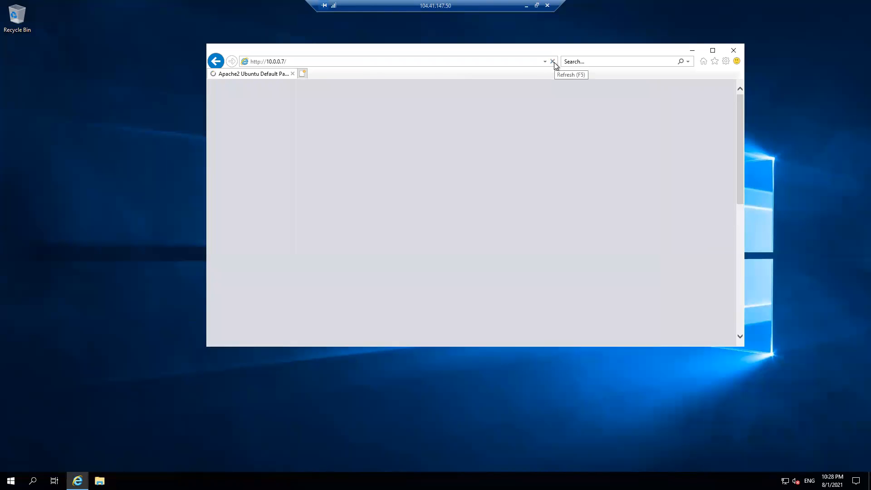
click(553, 62)
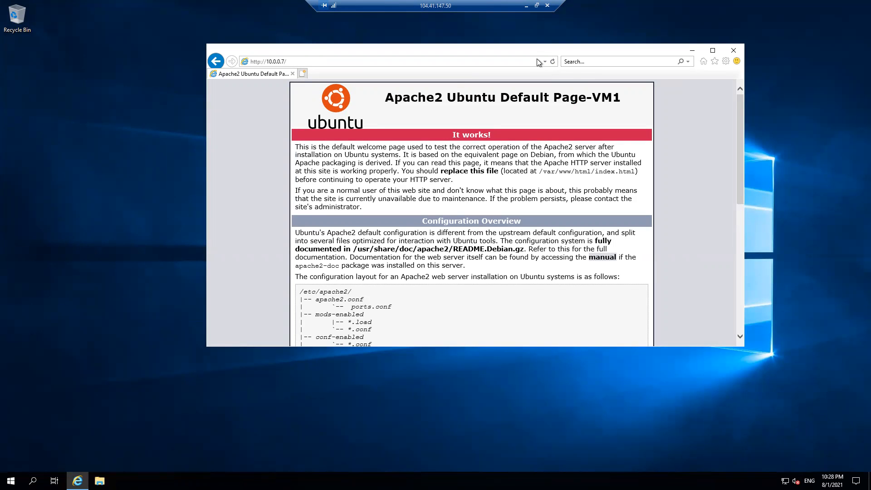
click(553, 63)
key(F5)
click(553, 61)
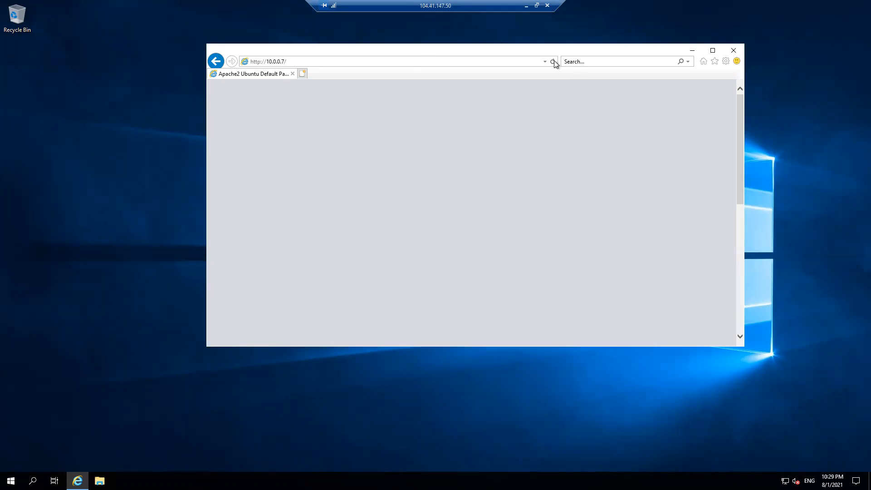
click(553, 62)
click(526, 5)
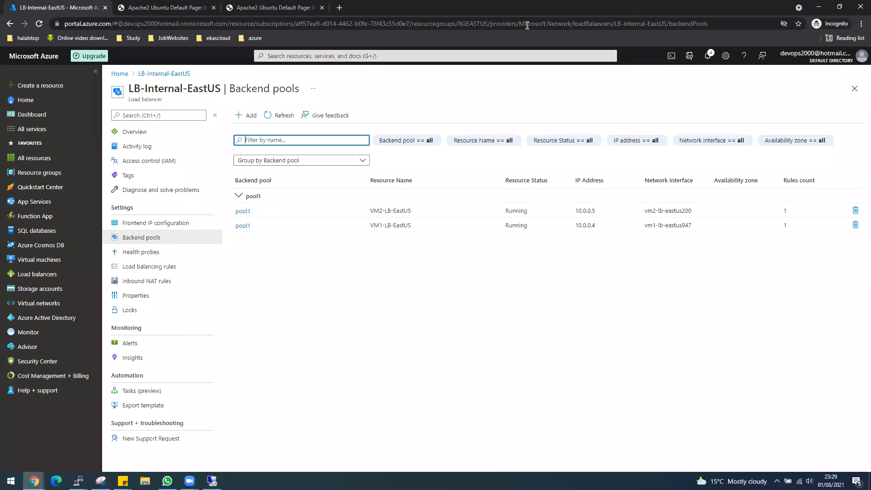